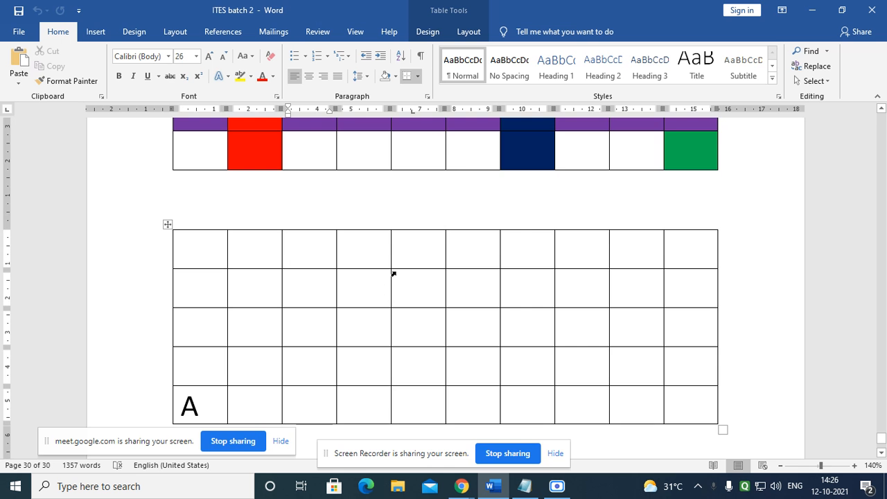
Step: Scroll up to the first example table and select its Mar, Eng and Hin header cells
{"action": "scroll", "coordinate": [392, 273], "scroll_direction": "up", "scroll_amount": 10}
{"action": "scroll", "coordinate": [400, 270], "scroll_direction": "up", "scroll_amount": 10}
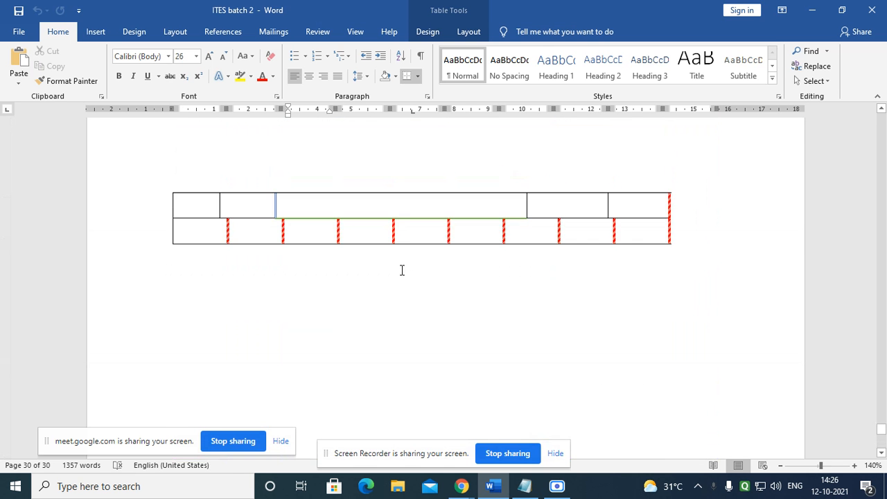
{"action": "scroll", "coordinate": [401, 271], "scroll_direction": "up", "scroll_amount": 10}
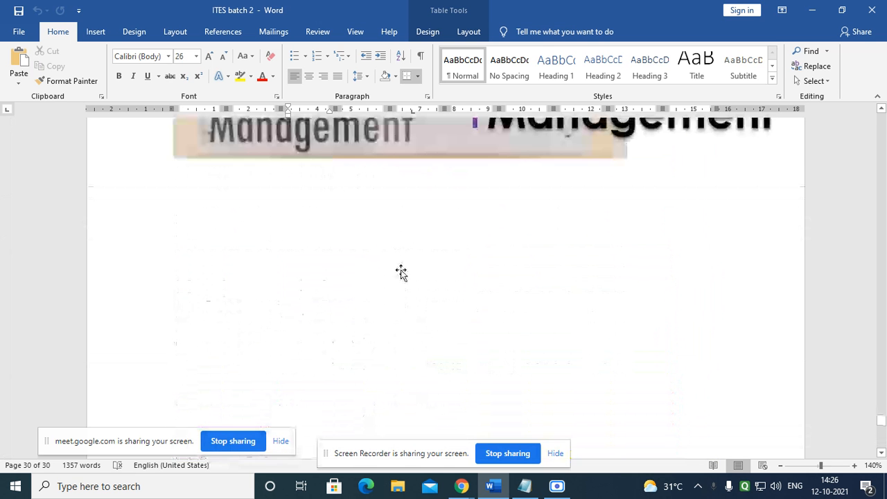
{"action": "scroll", "coordinate": [417, 272], "scroll_direction": "up", "scroll_amount": 5}
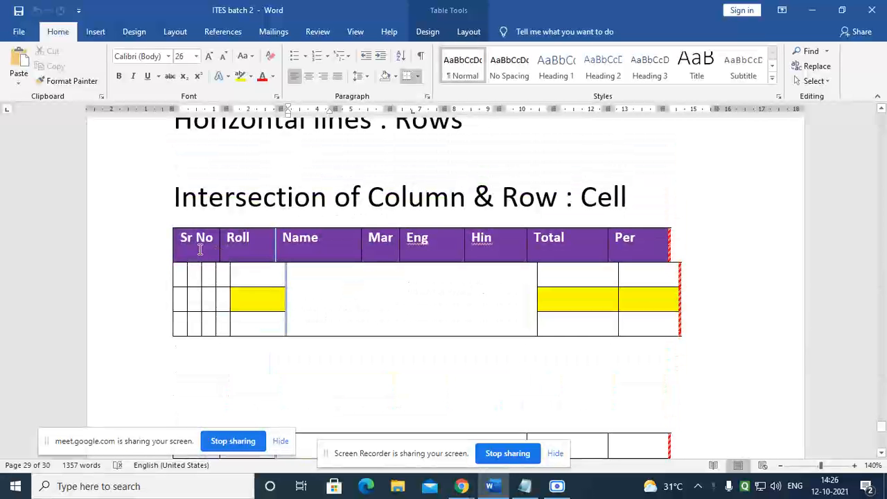
{"action": "left_click", "coordinate": [197, 244]}
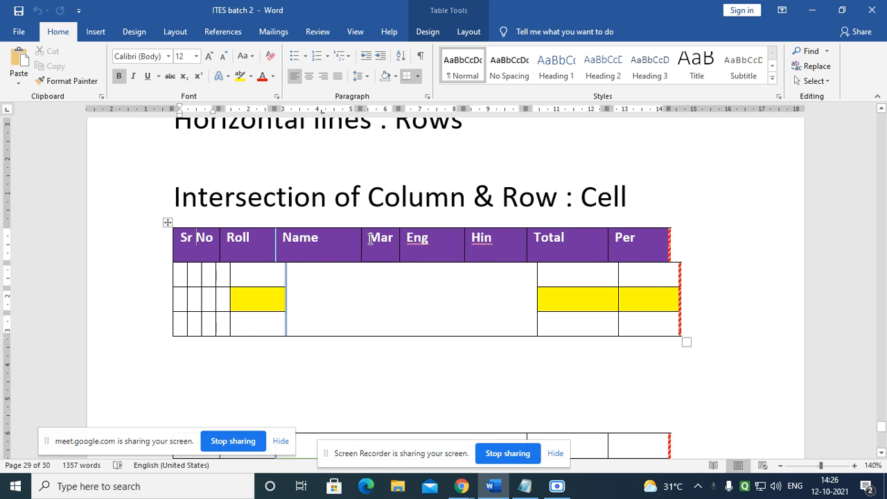
{"action": "left_click_drag", "start_coordinate": [370, 239], "coordinate": [482, 269]}
{"action": "left_click", "coordinate": [565, 267]}
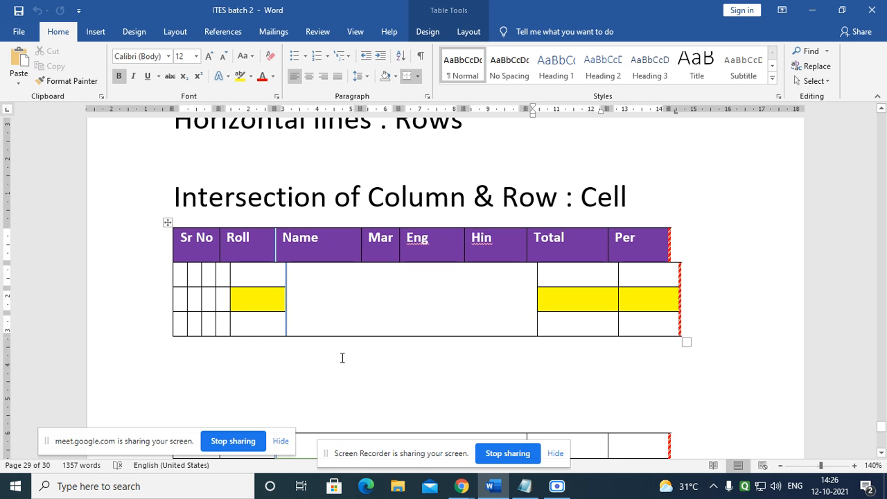
Step: Add an empty paragraph above the coloured table
{"action": "scroll", "coordinate": [342, 357], "scroll_direction": "down", "scroll_amount": 5}
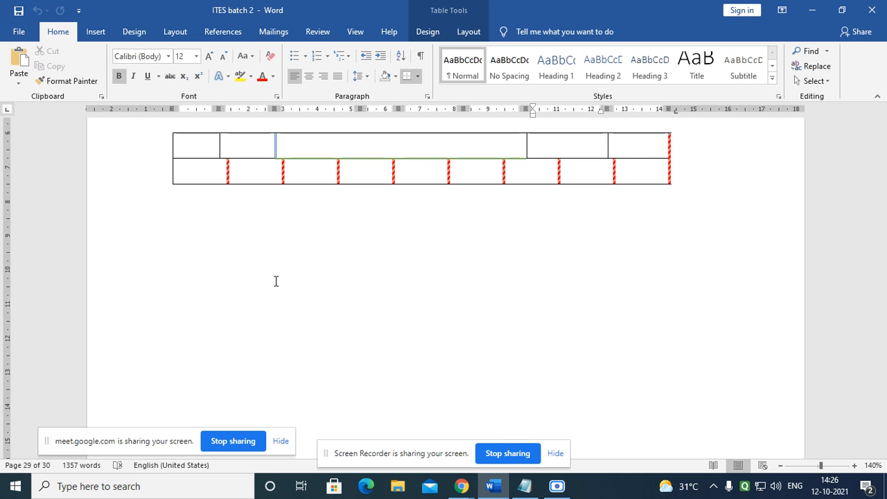
{"action": "scroll", "coordinate": [275, 282], "scroll_direction": "down", "scroll_amount": 8}
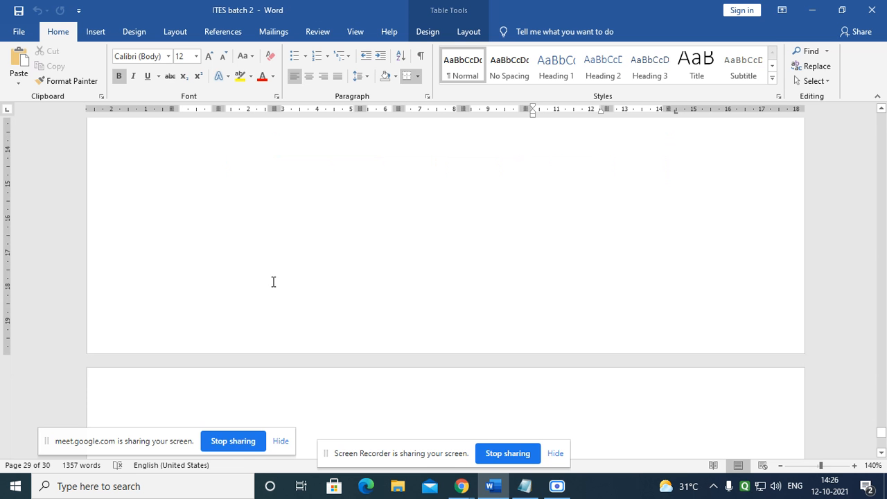
{"action": "key", "text": "Return"}
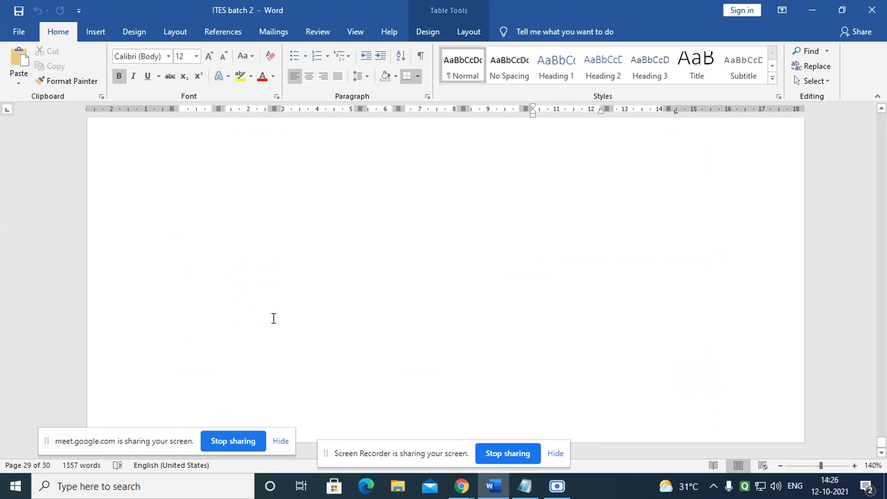
Step: Start a new blank page below the blank table and show the Insert ribbon
{"action": "scroll", "coordinate": [298, 292], "scroll_direction": "down", "scroll_amount": 11}
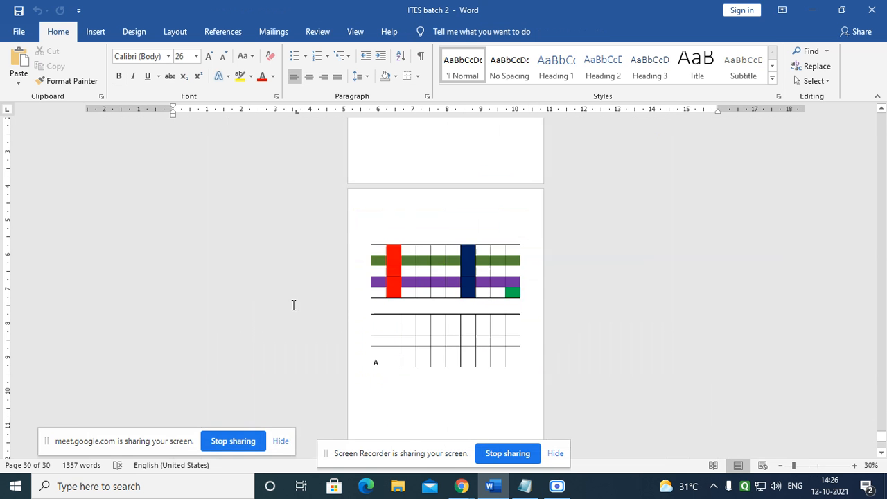
{"action": "double_click", "coordinate": [438, 405]}
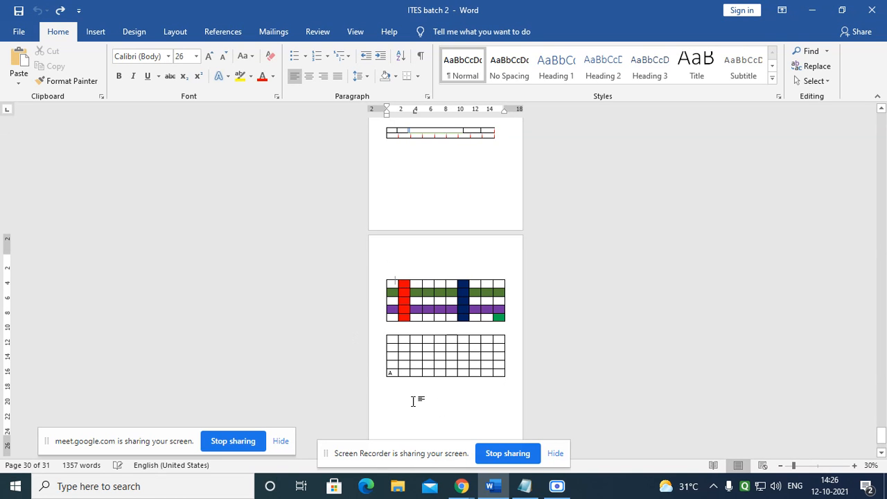
{"action": "scroll", "coordinate": [416, 402], "scroll_direction": "down", "scroll_amount": 5}
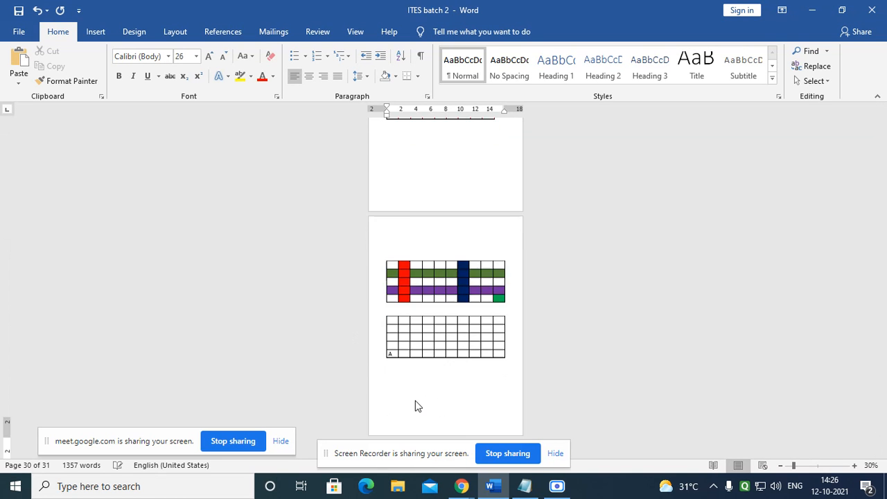
{"action": "scroll", "coordinate": [416, 407], "scroll_direction": "down", "scroll_amount": 5}
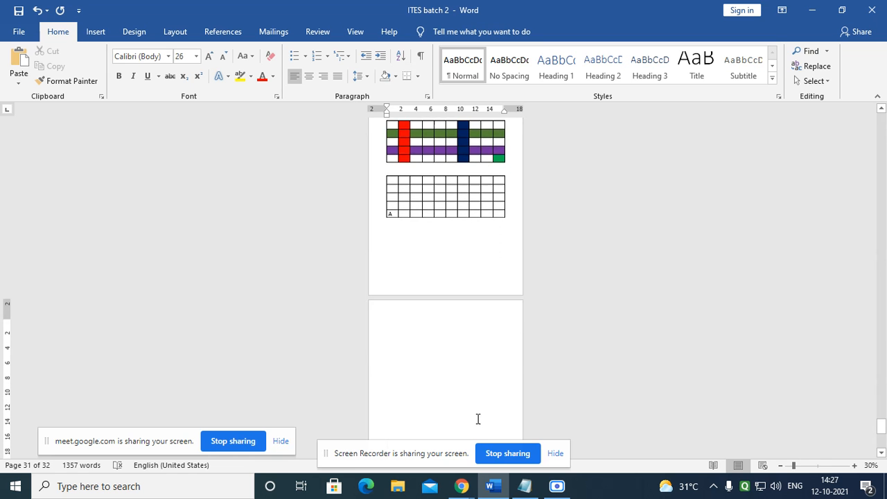
{"action": "scroll", "coordinate": [342, 321], "scroll_direction": "up", "scroll_amount": 6, "text": "ctrl"}
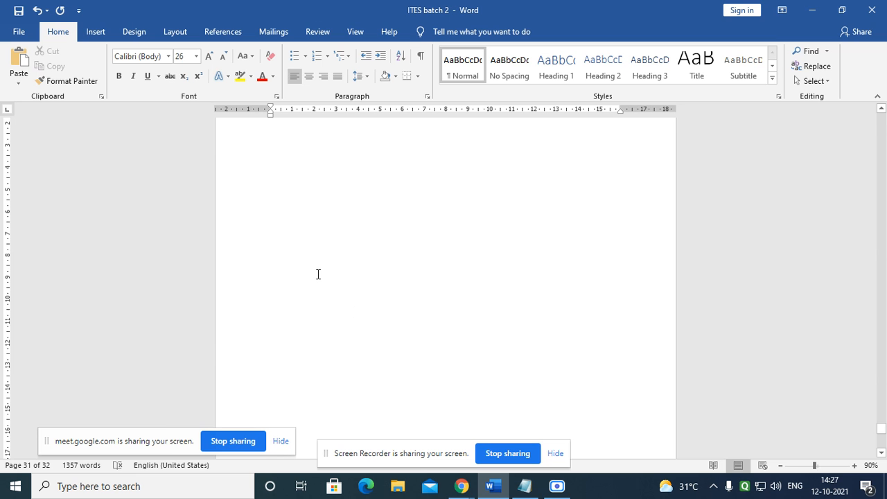
{"action": "scroll", "coordinate": [318, 274], "scroll_direction": "up", "scroll_amount": 2, "text": "ctrl"}
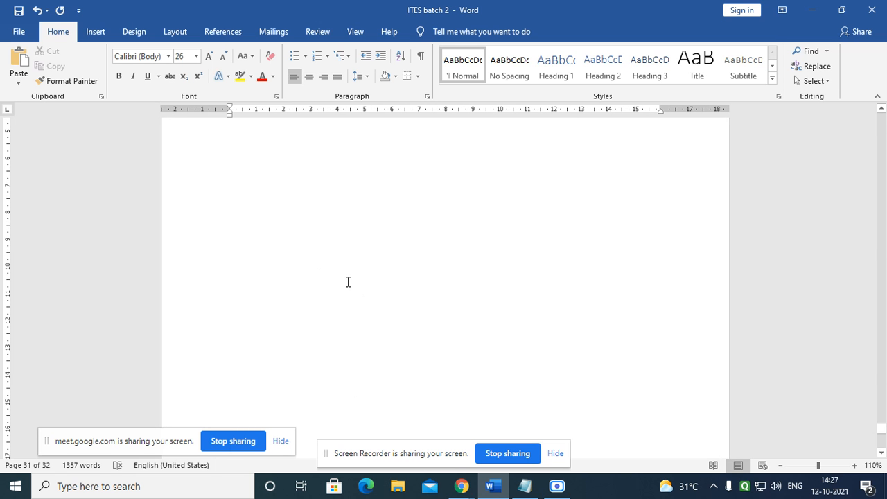
{"action": "scroll", "coordinate": [348, 281], "scroll_direction": "up", "scroll_amount": 5}
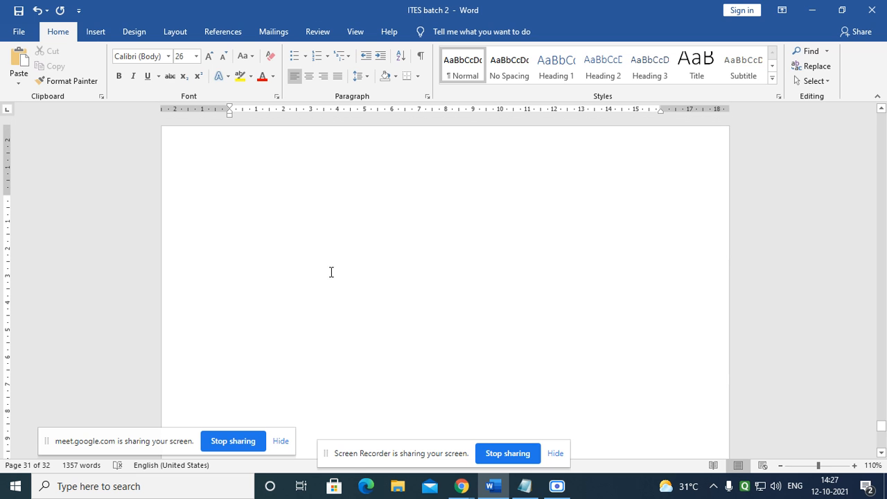
{"action": "left_click", "coordinate": [99, 36]}
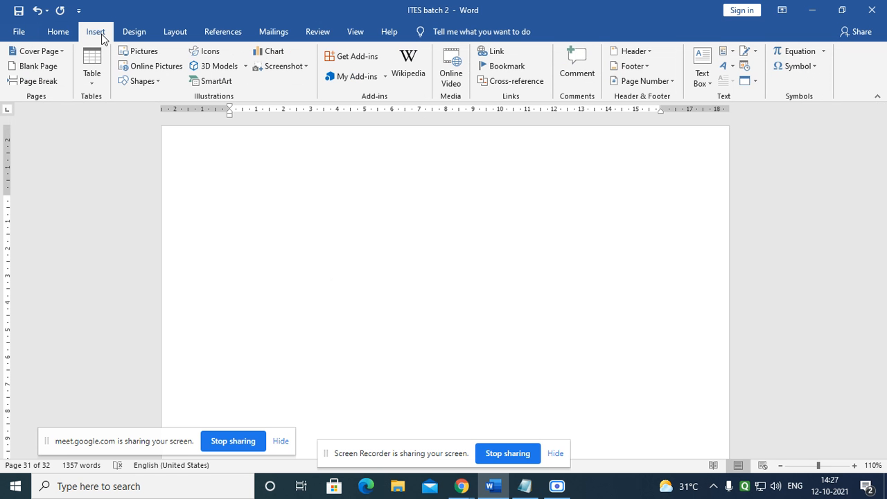
{"action": "left_click", "coordinate": [144, 54]}
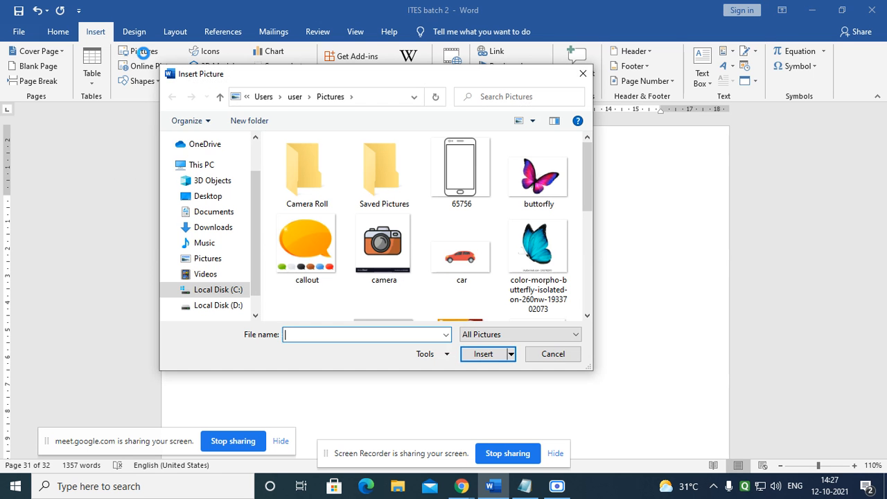
{"action": "left_click", "coordinate": [583, 73]}
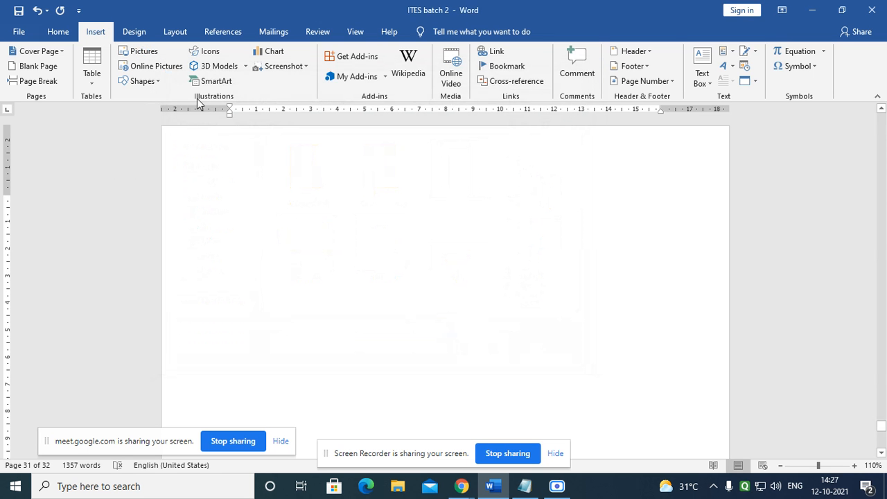
{"action": "left_click", "coordinate": [158, 82]}
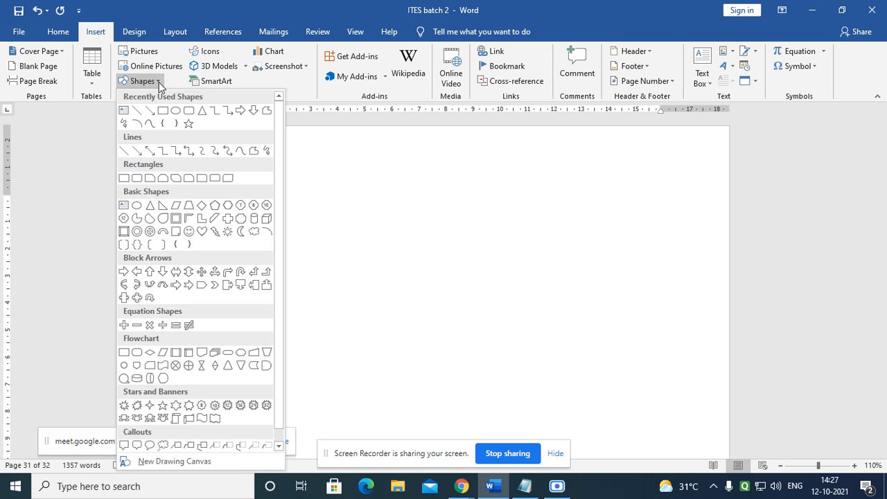
{"action": "left_click", "coordinate": [158, 81]}
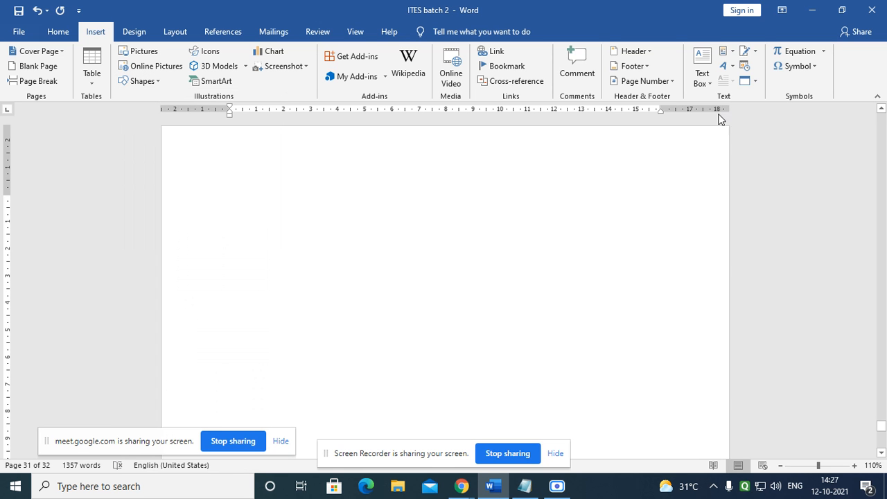
{"action": "left_click", "coordinate": [712, 83]}
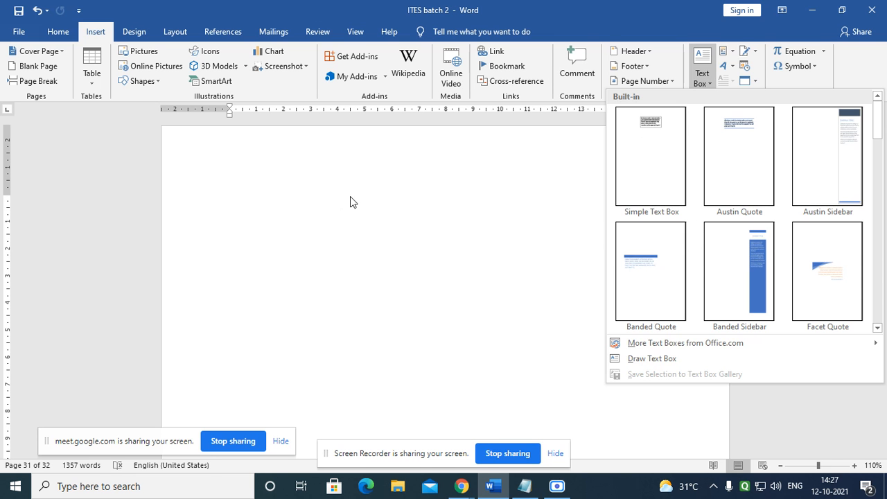
{"action": "left_click", "coordinate": [262, 205]}
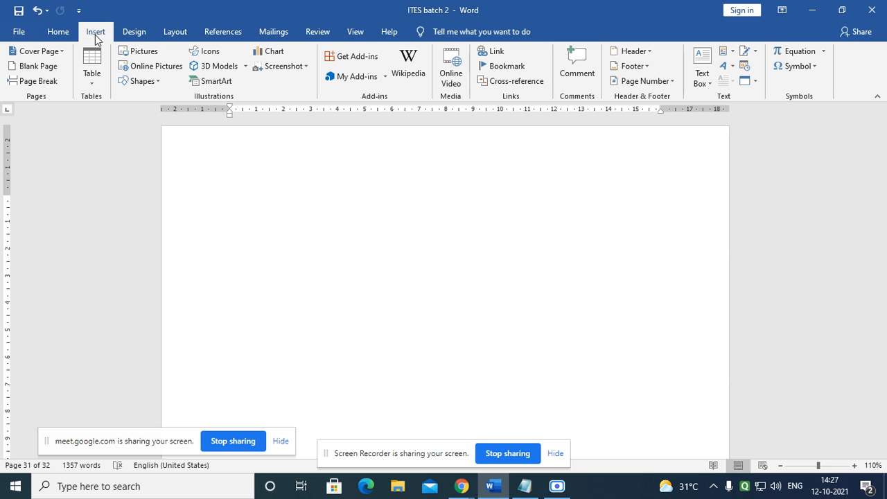
{"action": "left_click", "coordinate": [94, 84]}
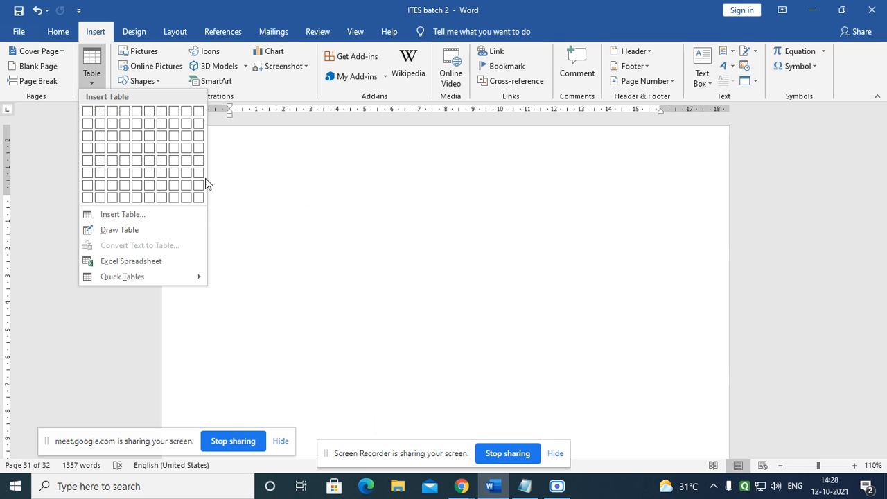
{"action": "key", "text": "Escape"}
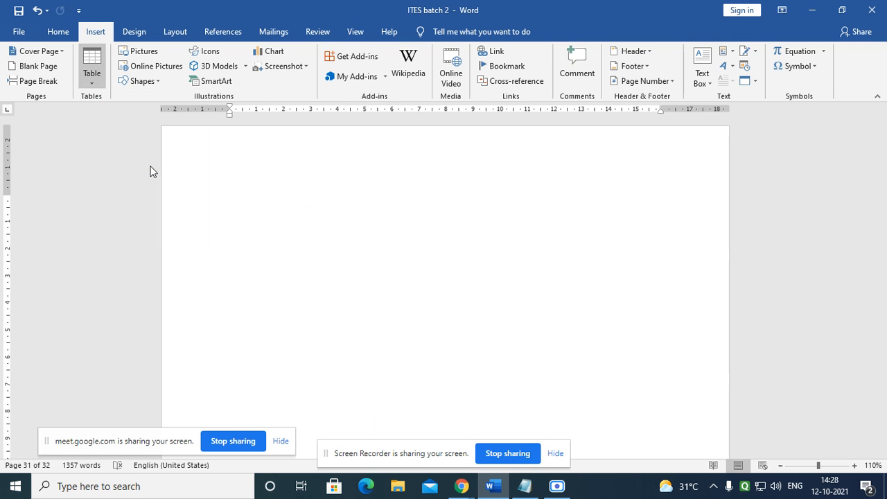
{"action": "scroll", "coordinate": [432, 308], "scroll_direction": "down", "scroll_amount": 5}
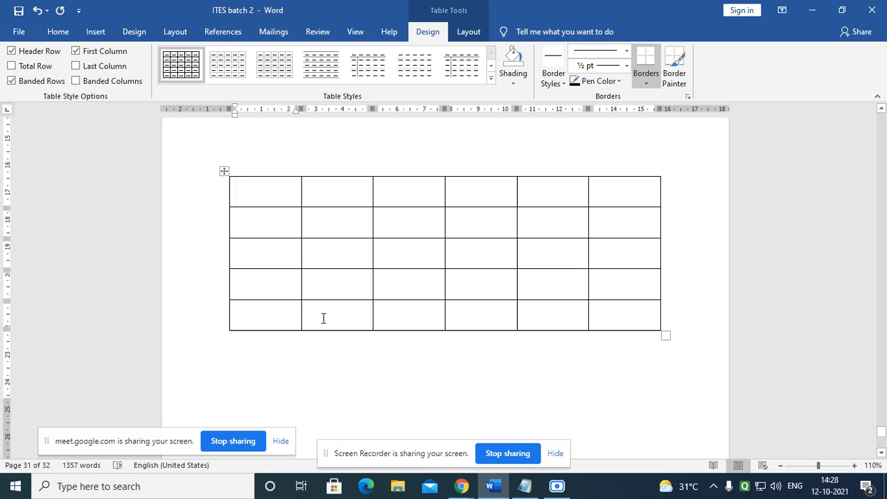
{"action": "left_click_drag", "start_coordinate": [261, 188], "coordinate": [256, 316]}
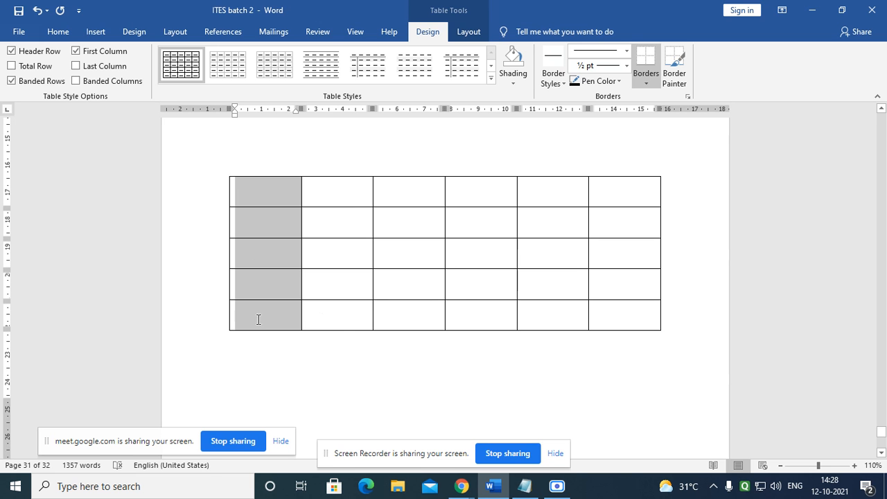
{"action": "left_click_drag", "start_coordinate": [353, 192], "coordinate": [347, 329]}
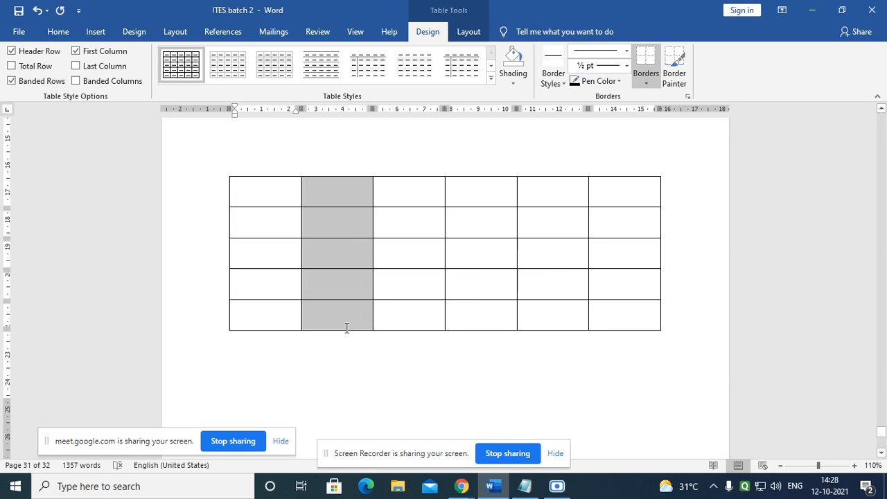
{"action": "left_click_drag", "start_coordinate": [408, 190], "coordinate": [409, 323]}
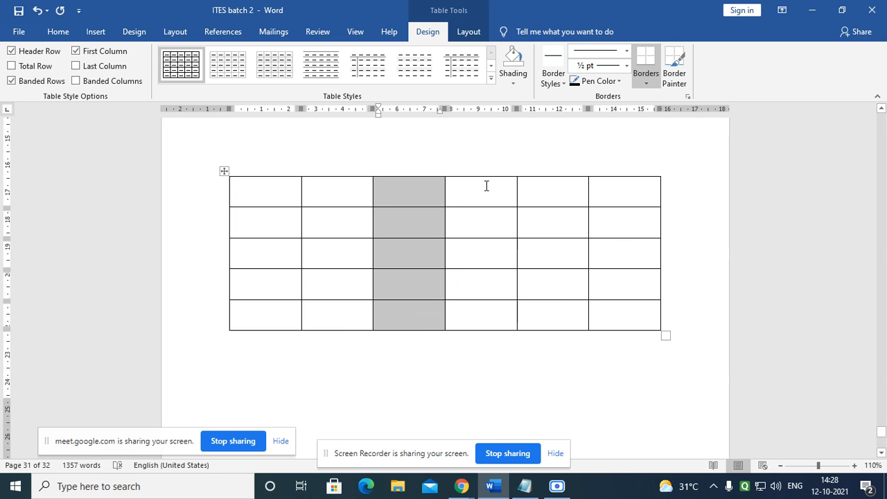
{"action": "left_click_drag", "start_coordinate": [486, 186], "coordinate": [478, 353]}
{"action": "left_click", "coordinate": [597, 253]}
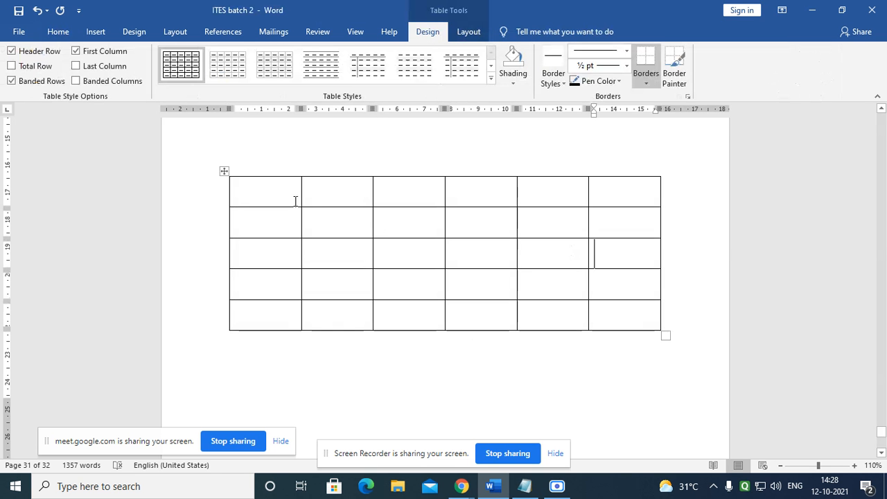
{"action": "left_click_drag", "start_coordinate": [252, 189], "coordinate": [637, 192]}
{"action": "left_click_drag", "start_coordinate": [250, 218], "coordinate": [611, 232]}
{"action": "left_click_drag", "start_coordinate": [278, 252], "coordinate": [599, 260]}
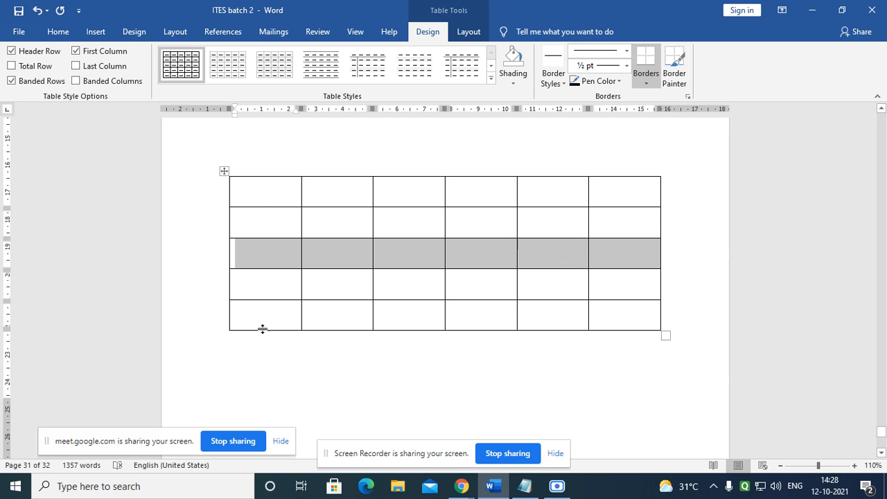
{"action": "left_click", "coordinate": [321, 218]}
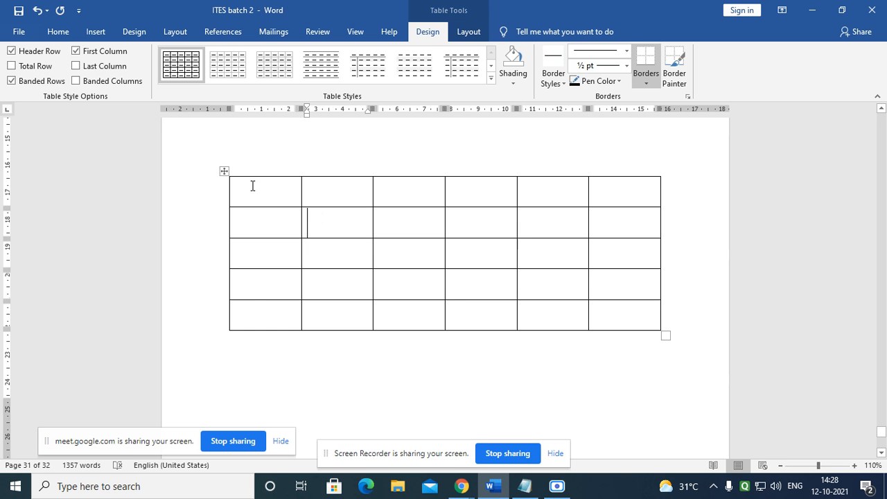
{"action": "left_click_drag", "start_coordinate": [252, 186], "coordinate": [255, 329]}
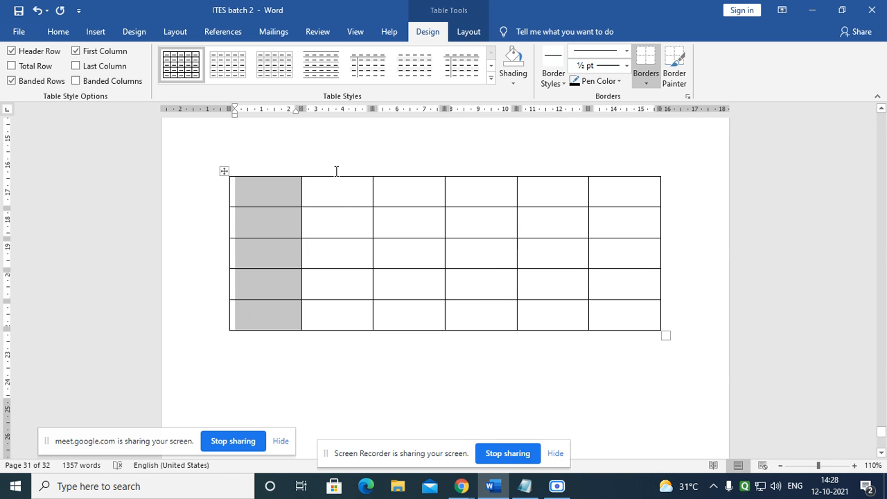
{"action": "mouse_move", "coordinate": [265, 202]}
{"action": "left_mouse_down"}
{"action": "mouse_move", "coordinate": [365, 194]}
{"action": "mouse_move", "coordinate": [611, 204]}
{"action": "left_mouse_up"}
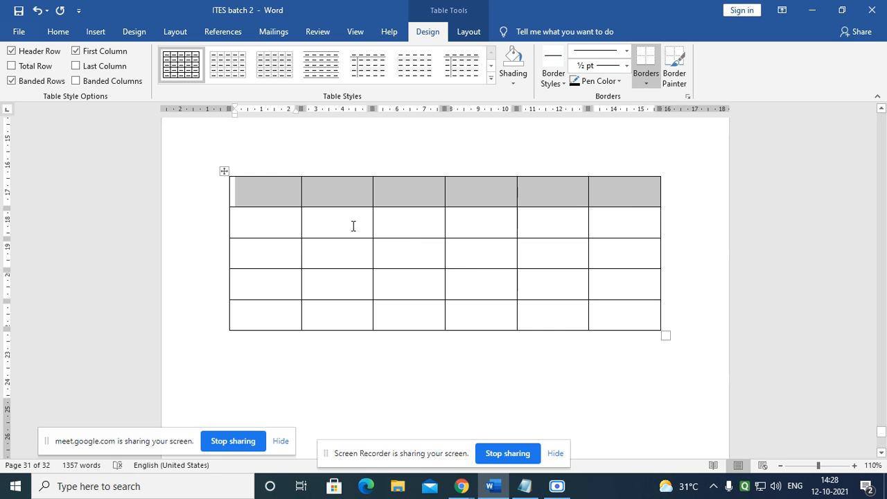
{"action": "left_click_drag", "start_coordinate": [274, 218], "coordinate": [554, 220]}
{"action": "left_click", "coordinate": [458, 284]}
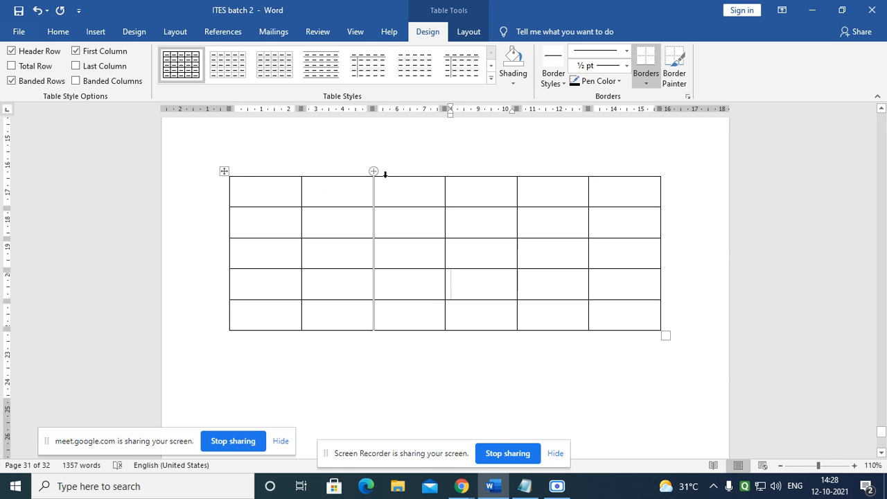
Step: Type 'Cells' in the second header cell and 'Cell 1' in the first
{"action": "left_click", "coordinate": [245, 188]}
{"action": "left_click", "coordinate": [345, 197]}
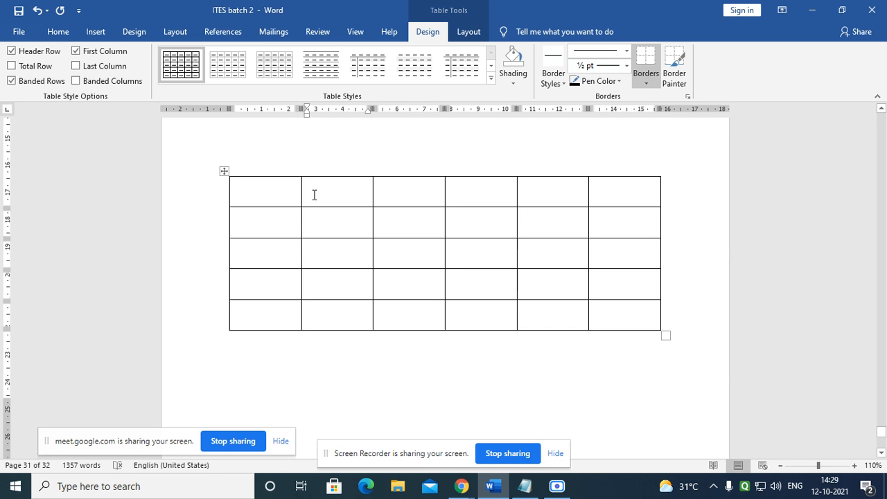
{"action": "type", "text": "Cells"}
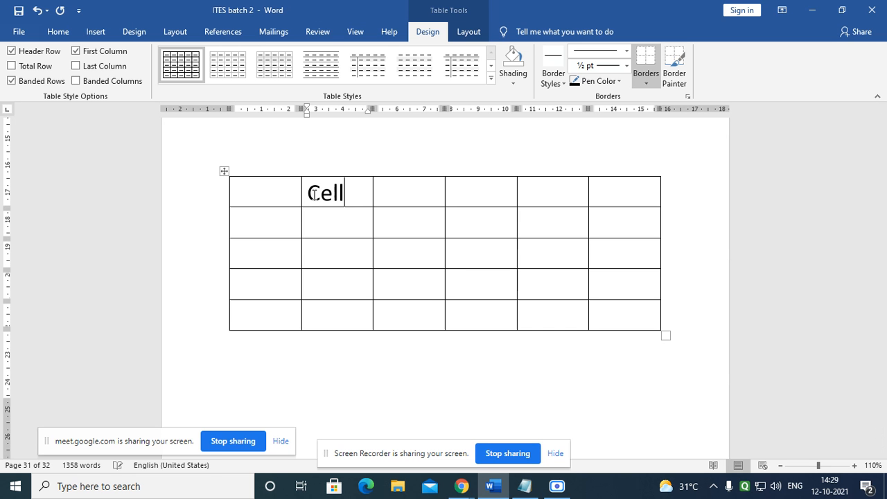
{"action": "left_click", "coordinate": [246, 192]}
{"action": "type", "text": "Ce"}
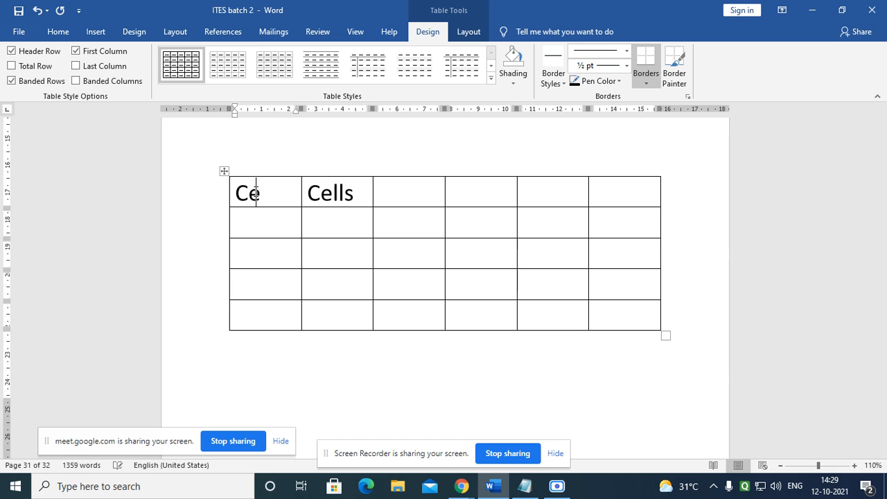
{"action": "type", "text": "ll 1"}
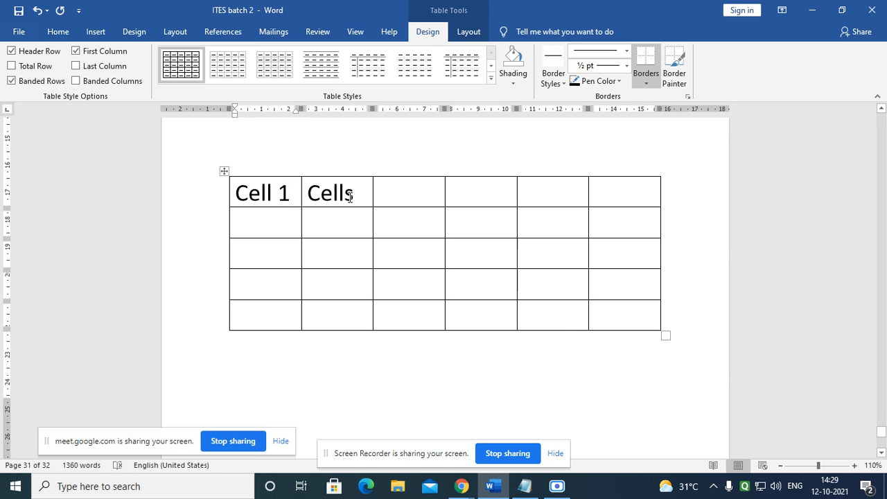
Step: Correct the second cell to 'Cell2' and enter 'Cell3' in the third
{"action": "left_click", "coordinate": [360, 198]}
{"action": "key", "text": "BackSpace"}
{"action": "type", "text": "2"}
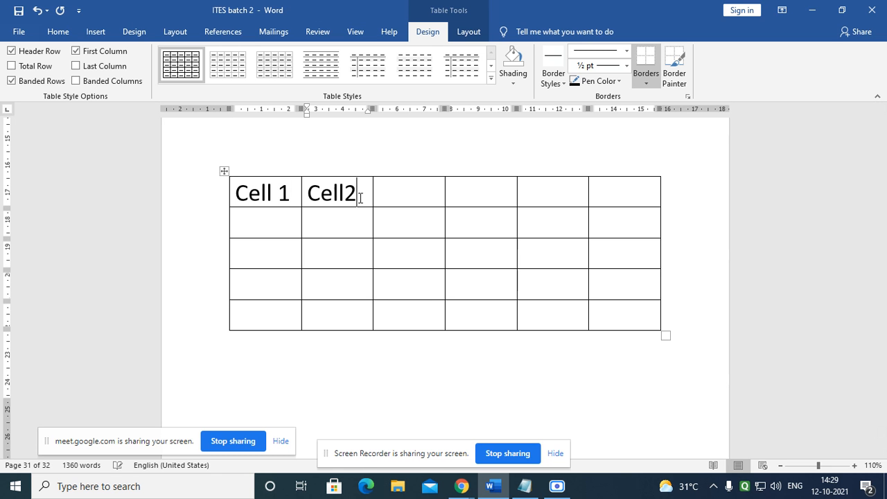
{"action": "left_click", "coordinate": [392, 198]}
{"action": "type", "text": "C"}
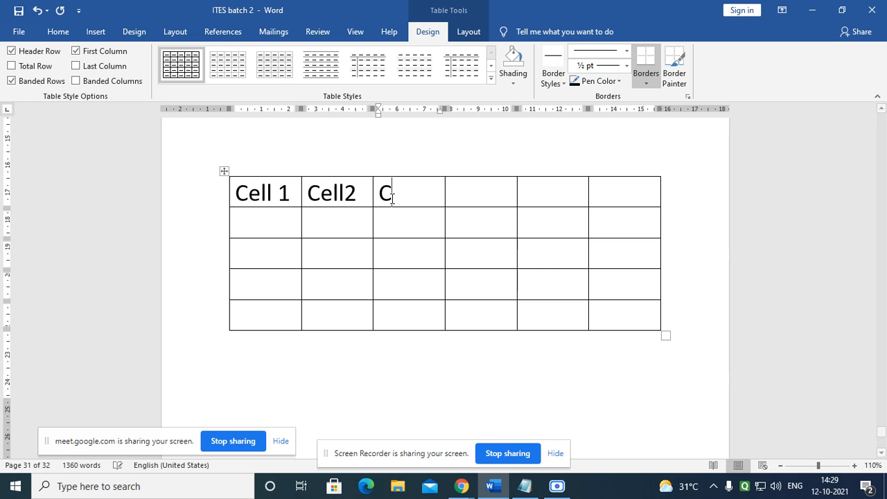
{"action": "type", "text": "ell3"}
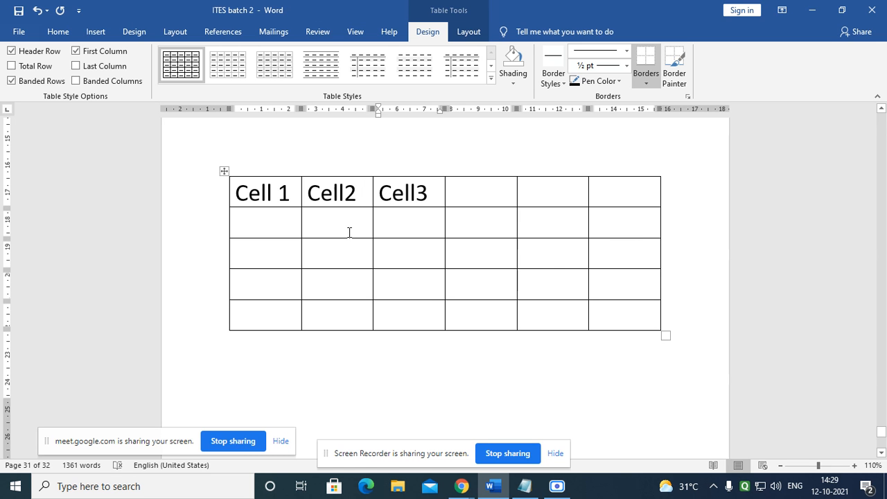
Step: Enter 'Cell6' in the last top-row cell, leaving cells four and five blank
{"action": "left_click", "coordinate": [248, 194]}
{"action": "left_click", "coordinate": [343, 201]}
{"action": "left_click", "coordinate": [433, 197]}
{"action": "left_click", "coordinate": [477, 197]}
{"action": "left_click", "coordinate": [554, 199]}
{"action": "left_click", "coordinate": [630, 194]}
{"action": "type", "text": "Cell6"}
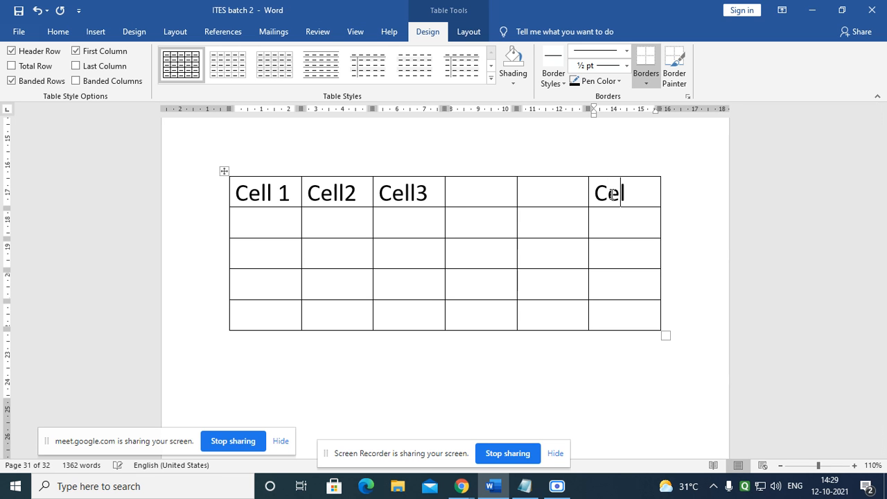
Step: Step through the cells of the second and third rows
{"action": "left_click", "coordinate": [614, 220]}
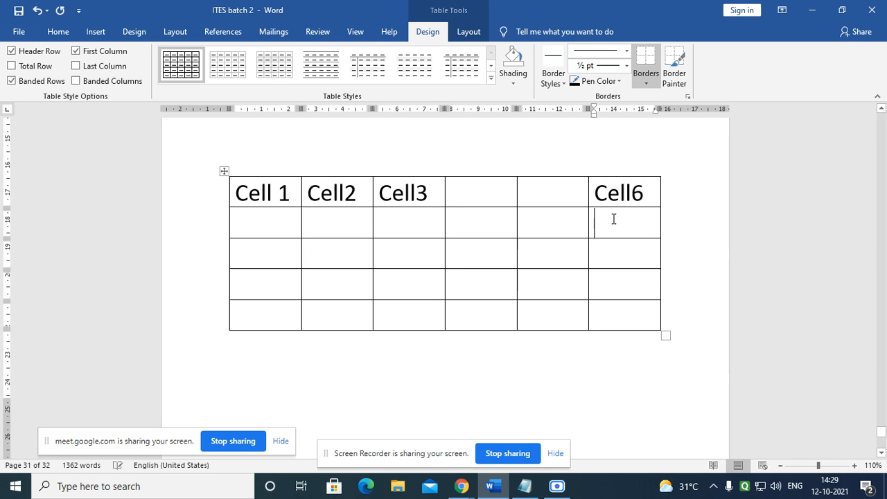
{"action": "left_click", "coordinate": [261, 223]}
{"action": "left_click", "coordinate": [347, 230]}
{"action": "left_click", "coordinate": [418, 230]}
{"action": "left_click", "coordinate": [493, 232]}
{"action": "left_click", "coordinate": [555, 223]}
{"action": "left_click", "coordinate": [618, 220]}
{"action": "left_click", "coordinate": [280, 259]}
{"action": "left_click", "coordinate": [354, 263]}
{"action": "left_click", "coordinate": [423, 265]}
{"action": "left_click", "coordinate": [232, 189]}
{"action": "left_click_drag", "start_coordinate": [268, 192], "coordinate": [262, 308]}
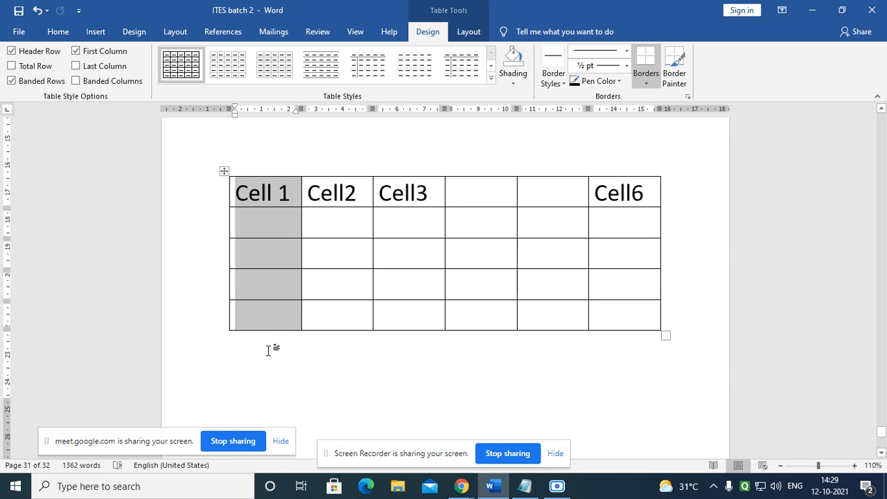
{"action": "left_click", "coordinate": [347, 291]}
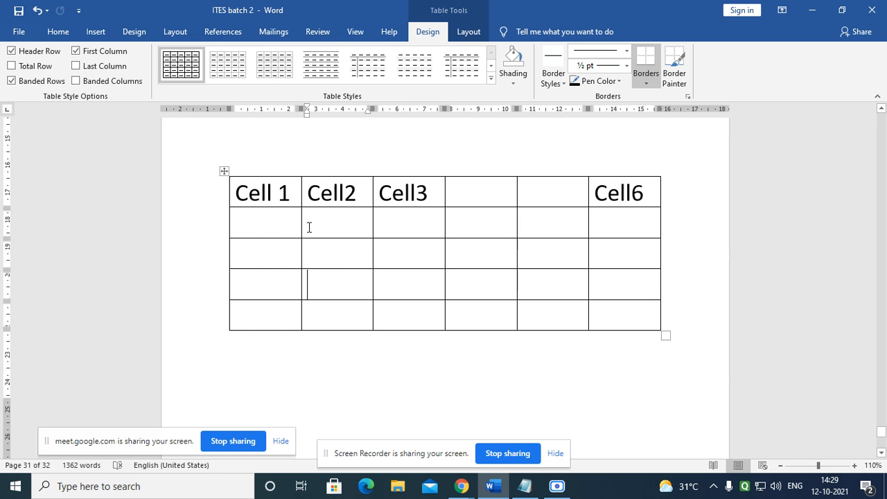
{"action": "left_click", "coordinate": [232, 190]}
{"action": "left_click", "coordinate": [347, 193]}
{"action": "left_click_drag", "start_coordinate": [251, 193], "coordinate": [615, 197]}
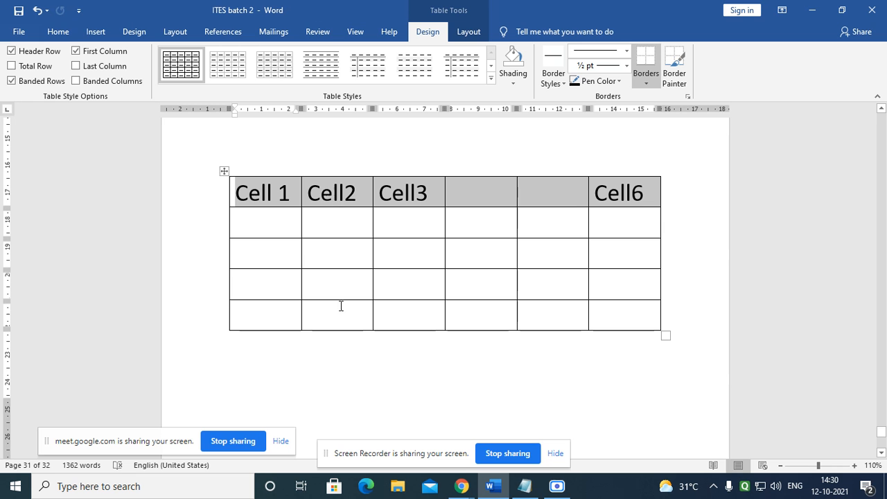
{"action": "left_click", "coordinate": [273, 194]}
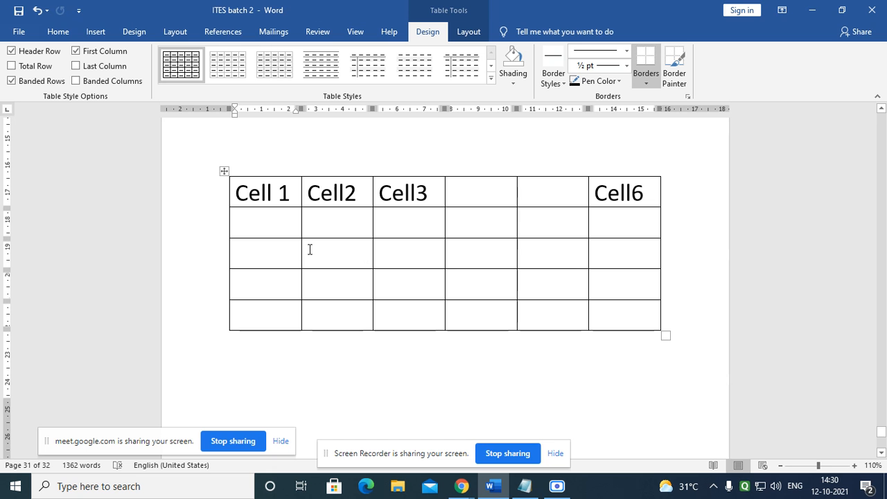
{"action": "left_click", "coordinate": [263, 260]}
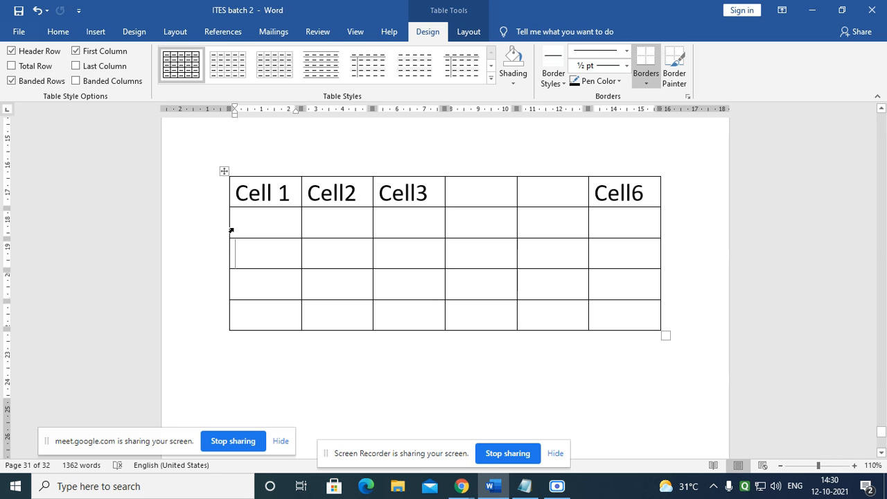
{"action": "scroll", "coordinate": [228, 238], "scroll_direction": "up", "scroll_amount": 5}
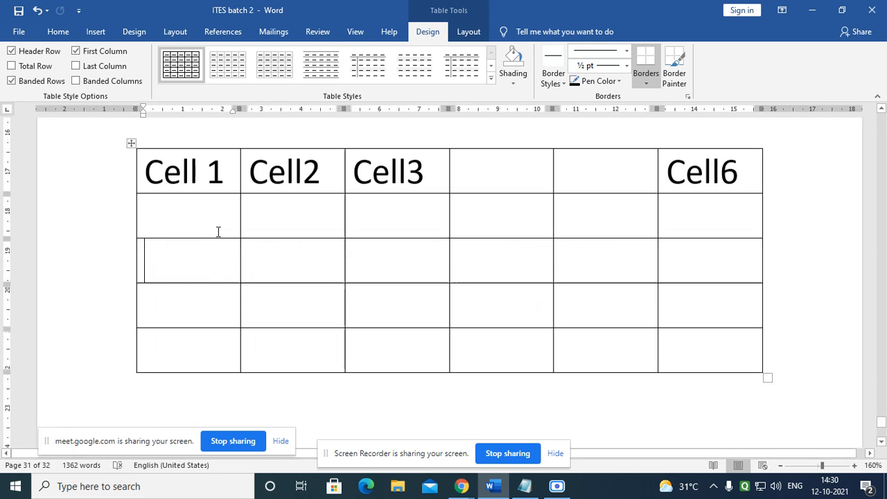
{"action": "left_click_drag", "start_coordinate": [231, 175], "coordinate": [144, 173]}
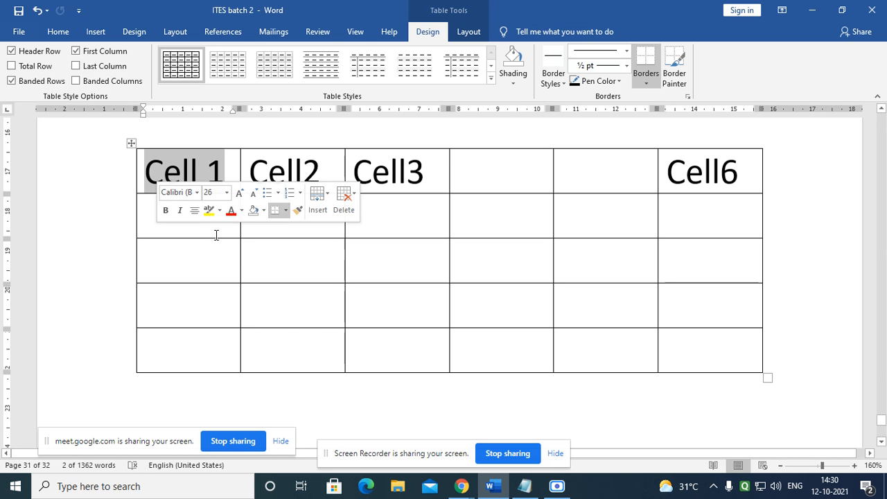
{"action": "left_click", "coordinate": [216, 235]}
{"action": "left_click", "coordinate": [226, 173]}
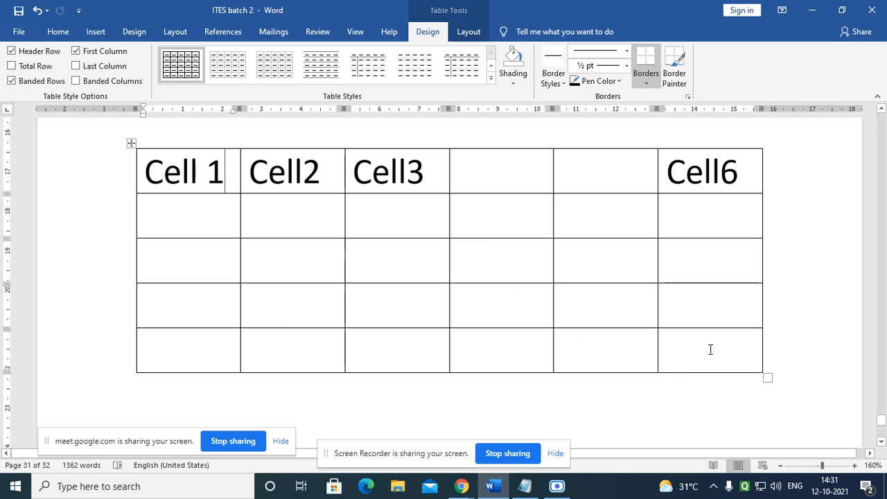
{"action": "left_click", "coordinate": [662, 341]}
Step: Enter the letter A in the table's bottom-right cell
{"action": "type", "text": "A"}
{"action": "left_click", "coordinate": [749, 398]}
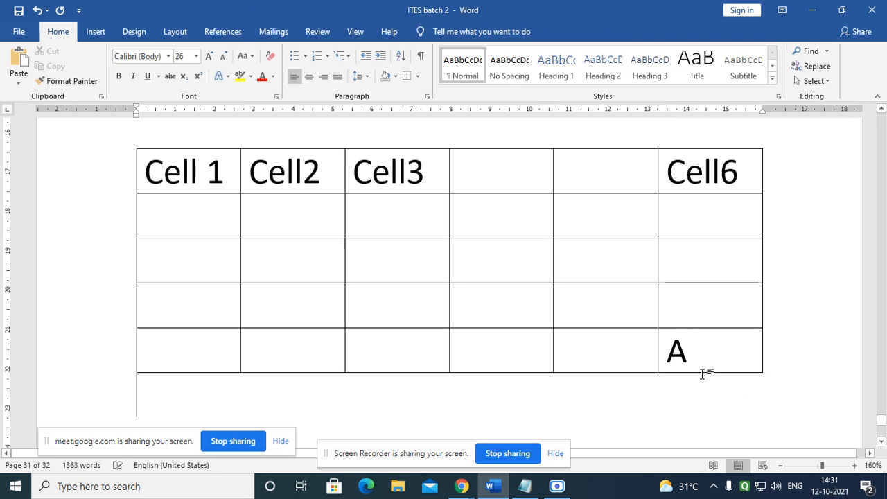
{"action": "left_click", "coordinate": [689, 353]}
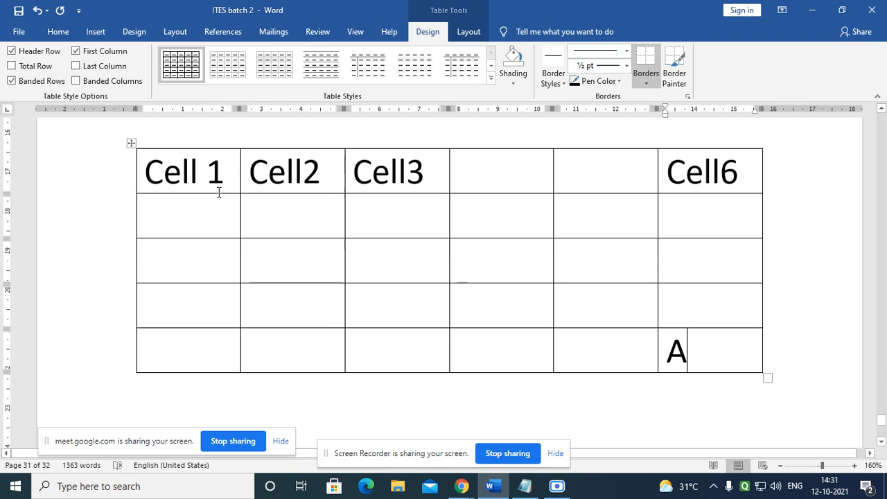
Step: Select the header row, then the Cell 1 and Cell6 text, clearing each selection
{"action": "left_click_drag", "start_coordinate": [161, 168], "coordinate": [685, 178]}
{"action": "left_click", "coordinate": [486, 174]}
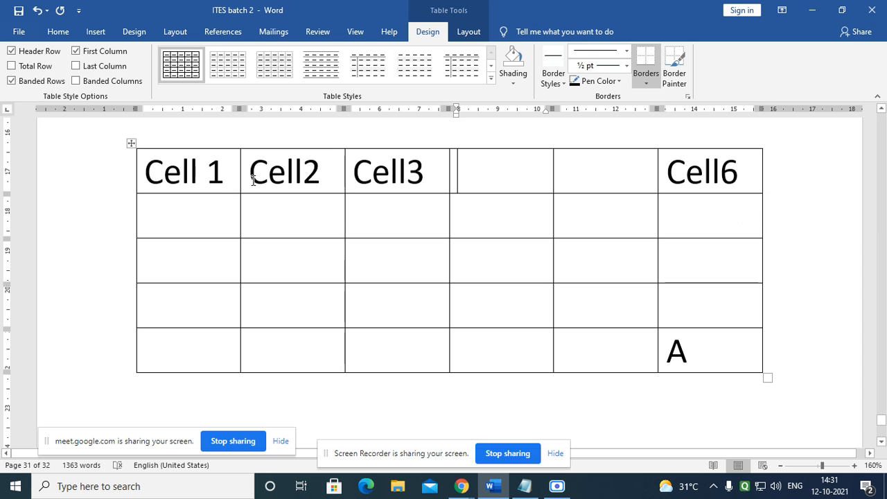
{"action": "left_click_drag", "start_coordinate": [222, 169], "coordinate": [143, 170]}
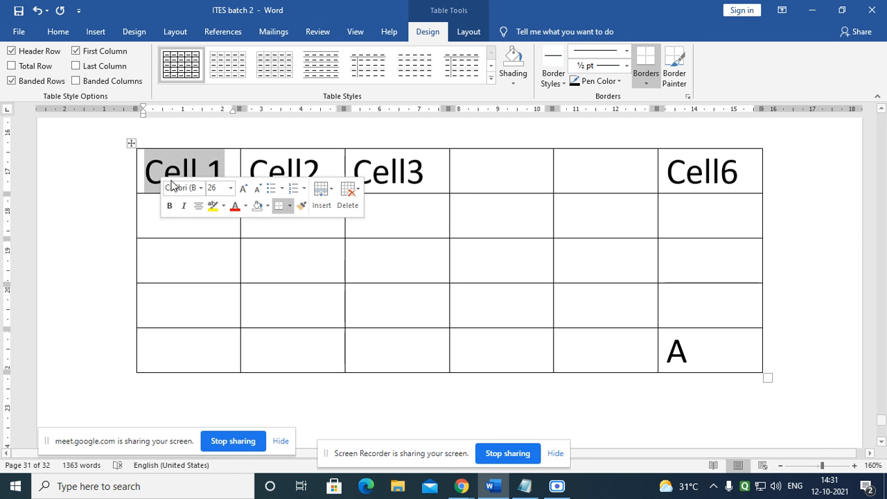
{"action": "left_click", "coordinate": [184, 172]}
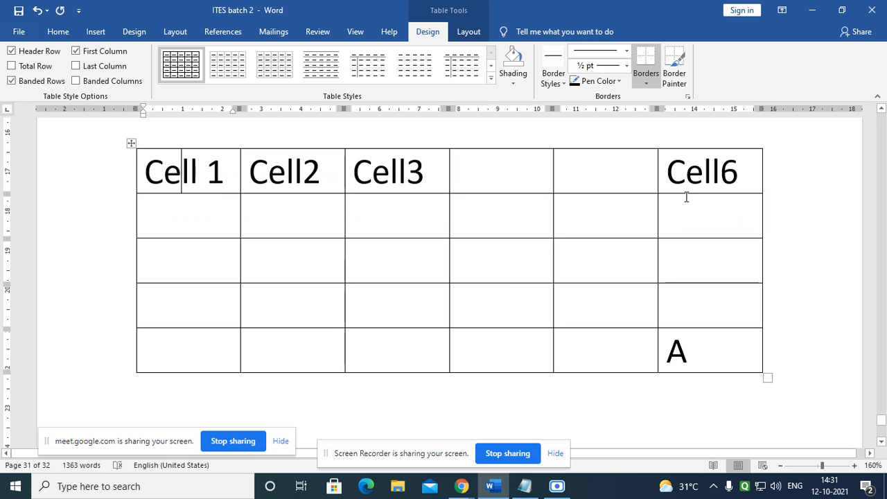
{"action": "left_click_drag", "start_coordinate": [670, 174], "coordinate": [751, 176]}
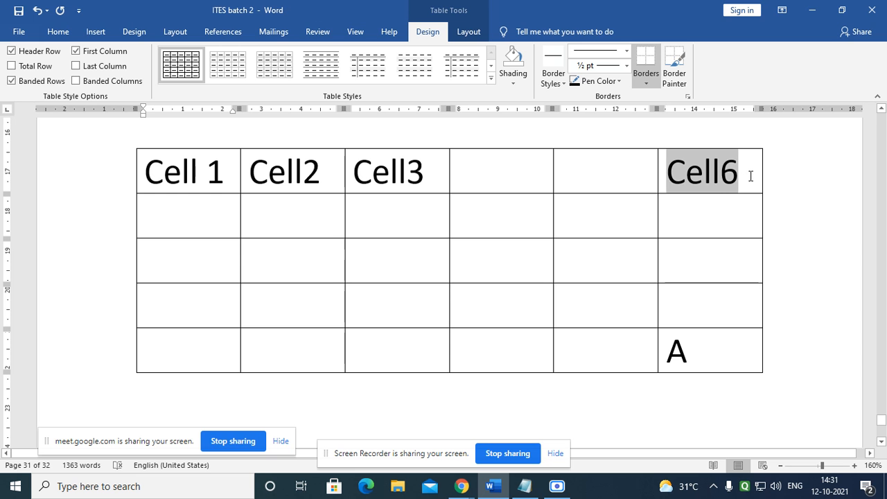
{"action": "left_click", "coordinate": [163, 355]}
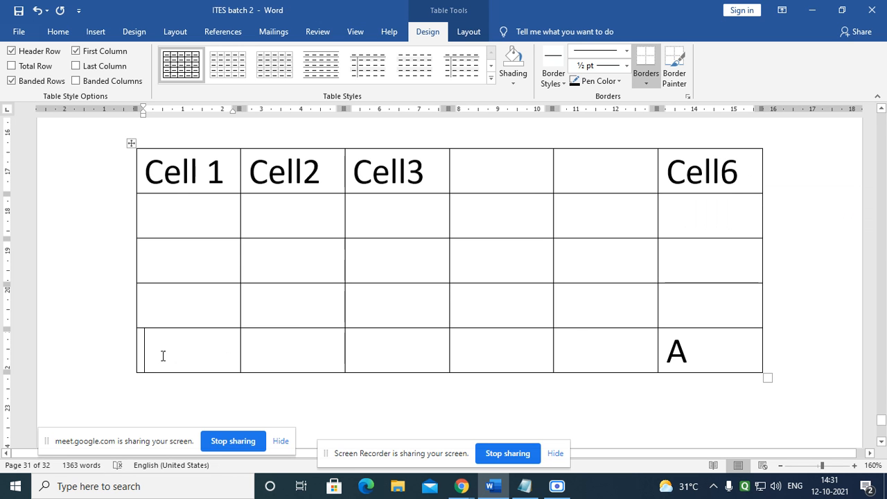
Step: Select the first five bottom-row cells, then select the letter A
{"action": "left_click_drag", "start_coordinate": [221, 352], "coordinate": [615, 357]}
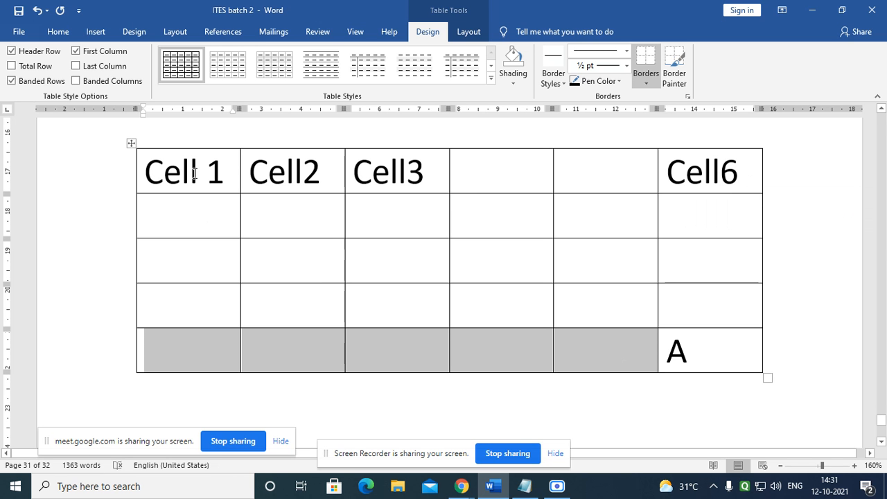
{"action": "left_click", "coordinate": [165, 350]}
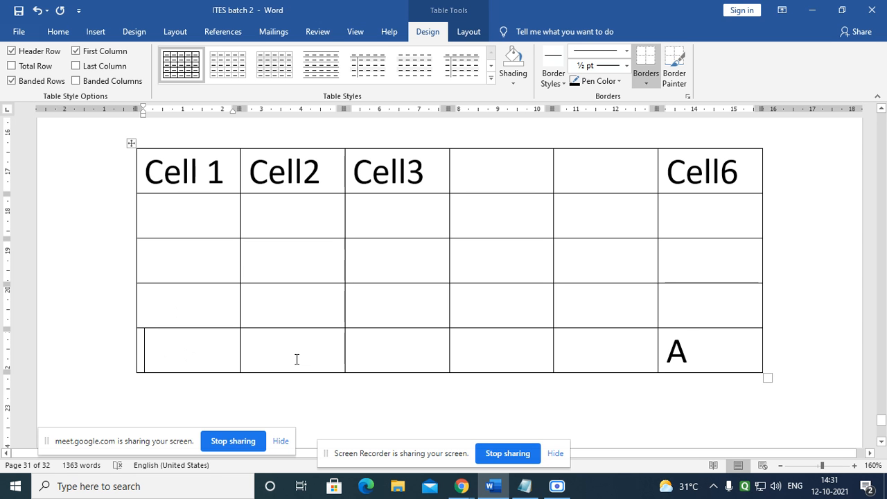
{"action": "left_click", "coordinate": [719, 358]}
{"action": "double_click", "coordinate": [701, 357]}
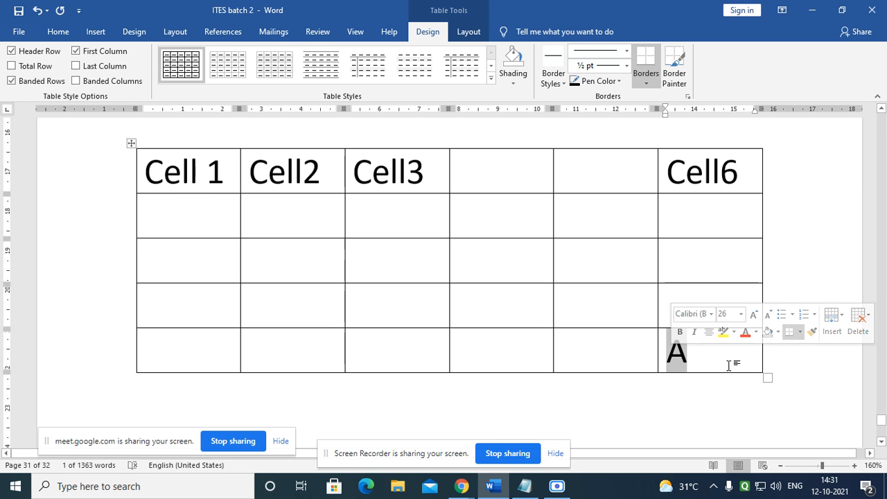
{"action": "left_click", "coordinate": [733, 362]}
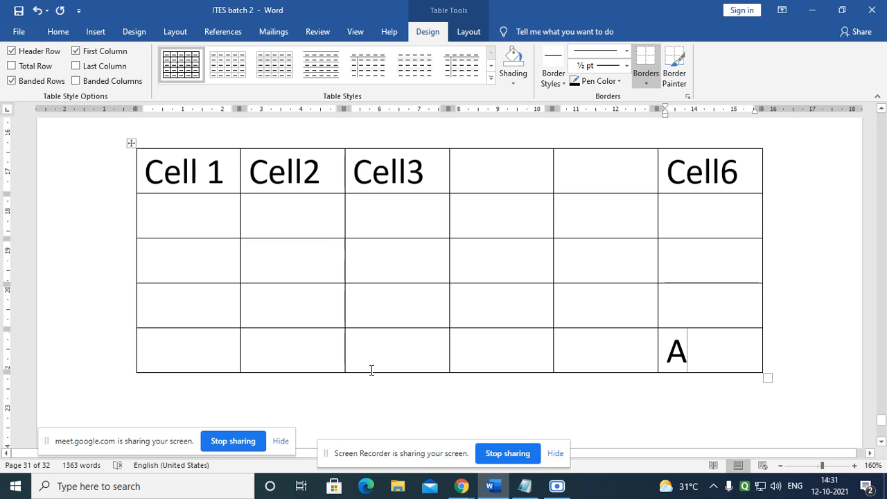
{"action": "left_click", "coordinate": [182, 174]}
{"action": "left_click", "coordinate": [729, 360]}
{"action": "key", "text": "shift+Left"}
{"action": "left_click", "coordinate": [59, 31]}
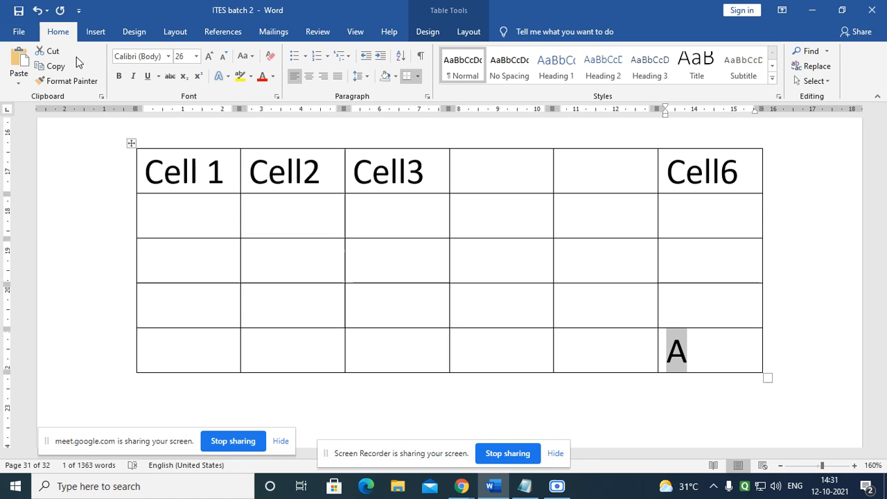
{"action": "left_click", "coordinate": [119, 75]}
{"action": "left_click_drag", "start_coordinate": [205, 170], "coordinate": [142, 156]}
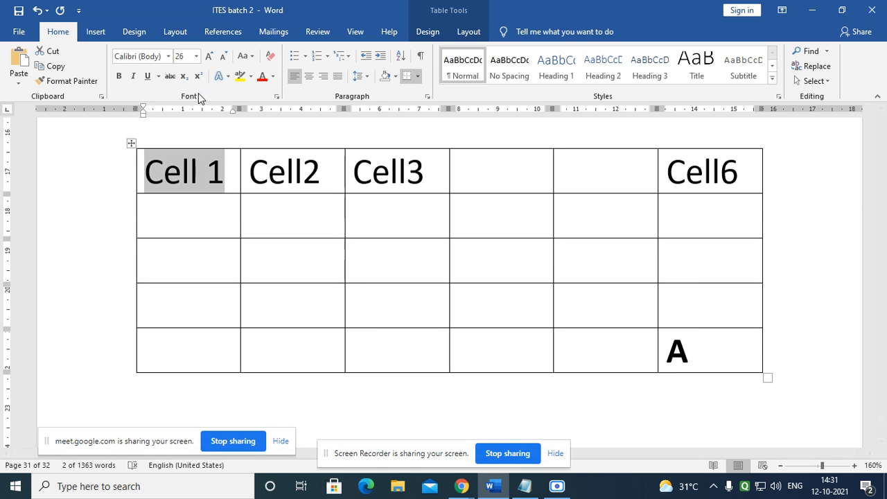
{"action": "left_click", "coordinate": [262, 76]}
{"action": "left_click", "coordinate": [201, 173]}
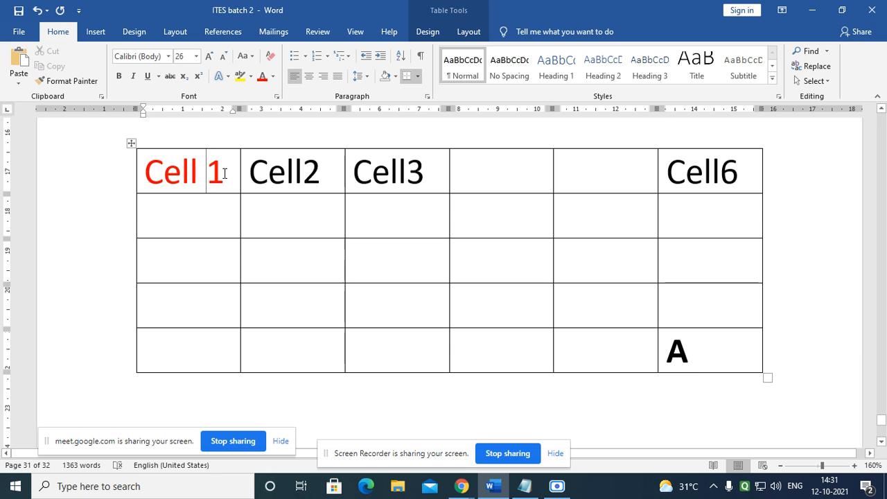
{"action": "double_click", "coordinate": [705, 356]}
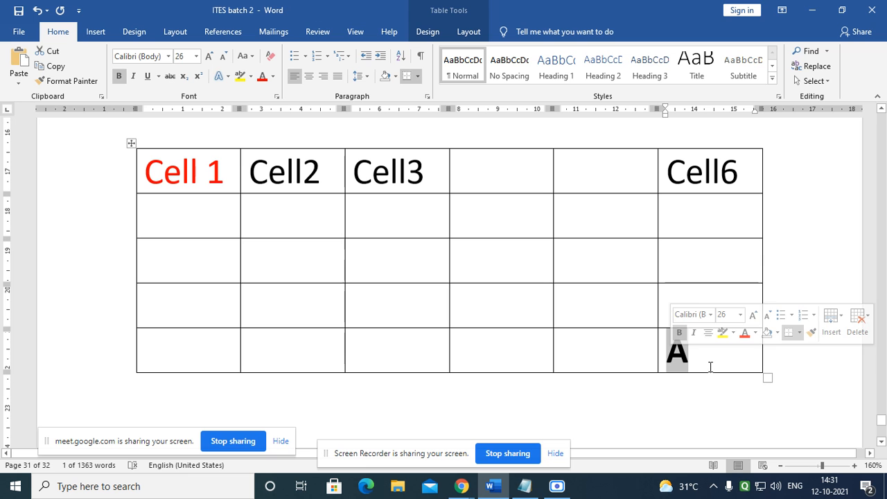
{"action": "left_click", "coordinate": [695, 260]}
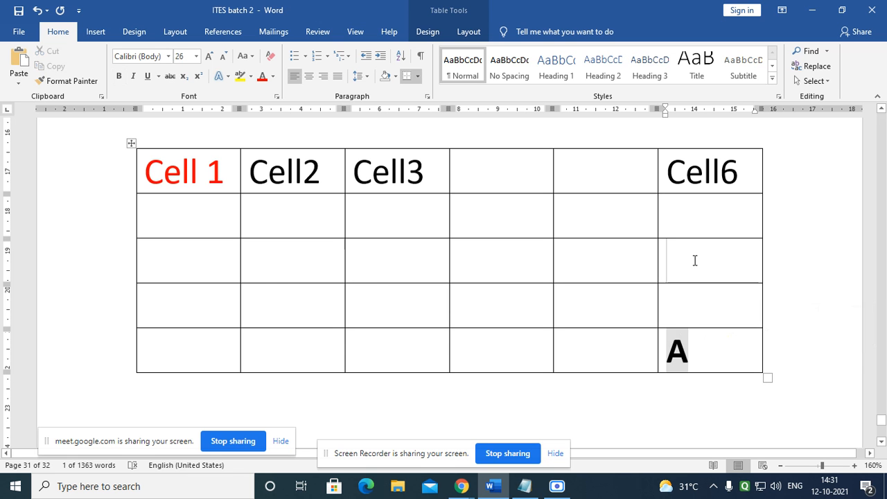
{"action": "left_click", "coordinate": [184, 209]}
{"action": "left_click", "coordinate": [182, 273]}
{"action": "left_click", "coordinate": [275, 266]}
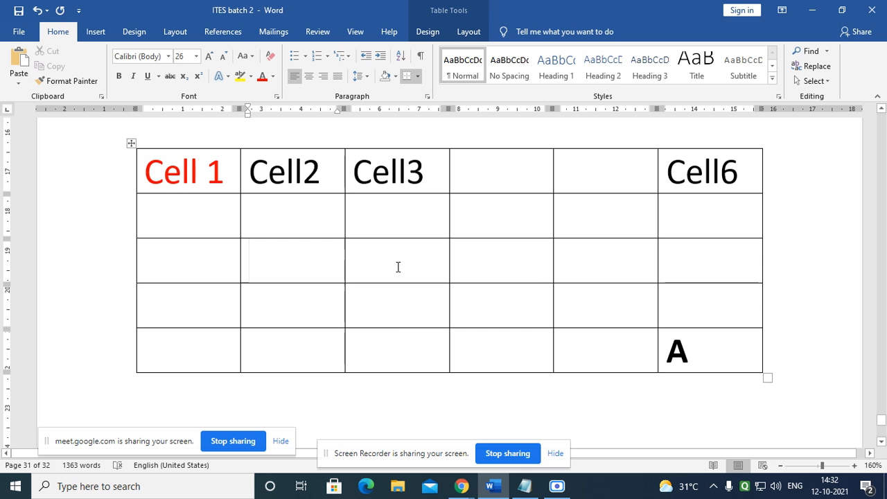
Step: Place the insertion point on blank page 32 below the old table, with the Insert ribbon showing
{"action": "scroll", "coordinate": [397, 270], "scroll_direction": "down", "scroll_amount": 3}
{"action": "scroll", "coordinate": [395, 274], "scroll_direction": "up", "scroll_amount": 2}
{"action": "scroll", "coordinate": [395, 274], "scroll_direction": "up", "scroll_amount": 1}
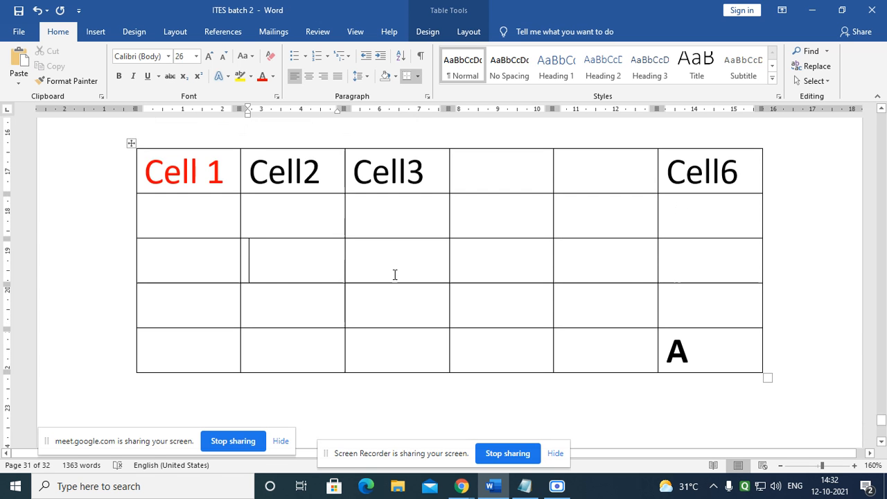
{"action": "scroll", "coordinate": [396, 277], "scroll_direction": "down", "scroll_amount": 4}
{"action": "scroll", "coordinate": [336, 274], "scroll_direction": "down", "scroll_amount": 3}
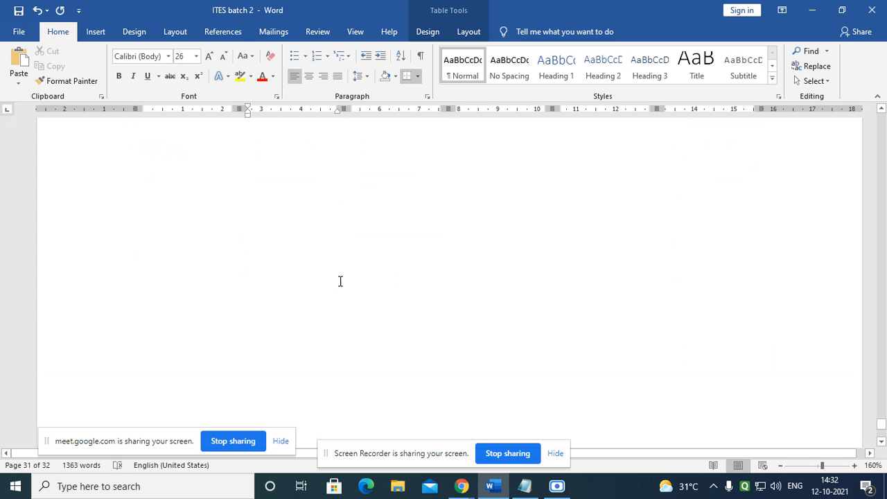
{"action": "left_click", "coordinate": [203, 228]}
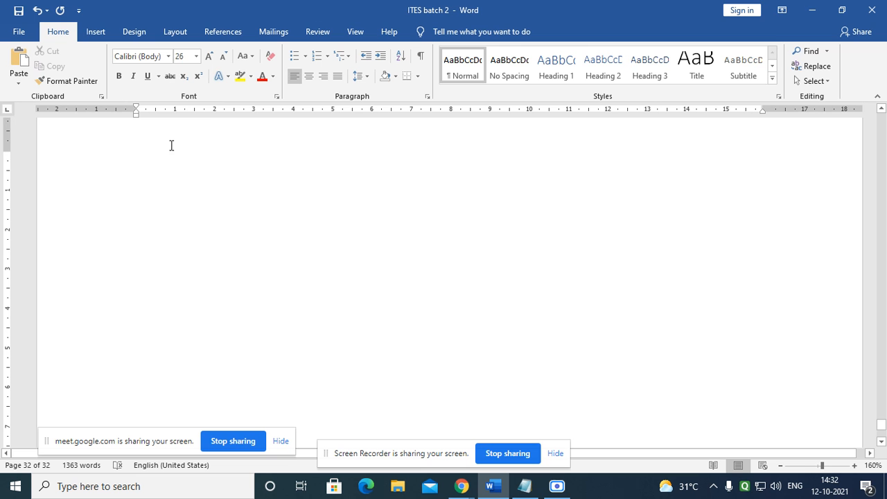
{"action": "scroll", "coordinate": [179, 183], "scroll_direction": "down", "scroll_amount": 4}
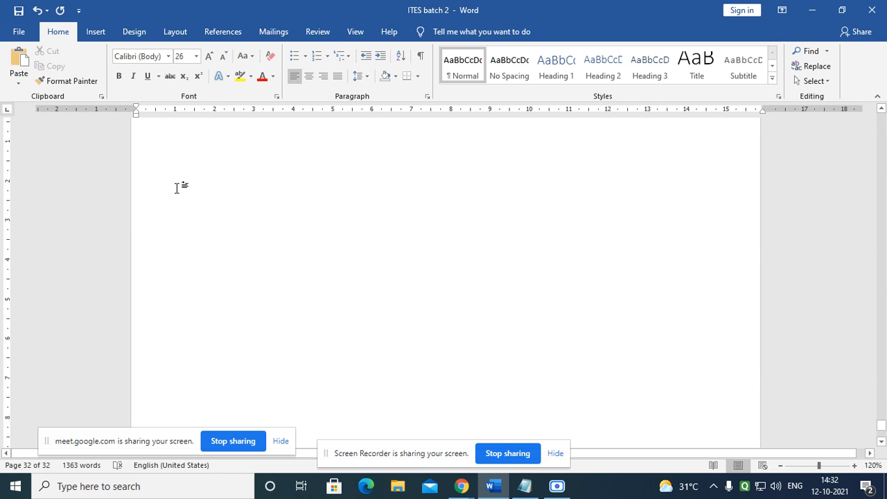
{"action": "left_click", "coordinate": [97, 33]}
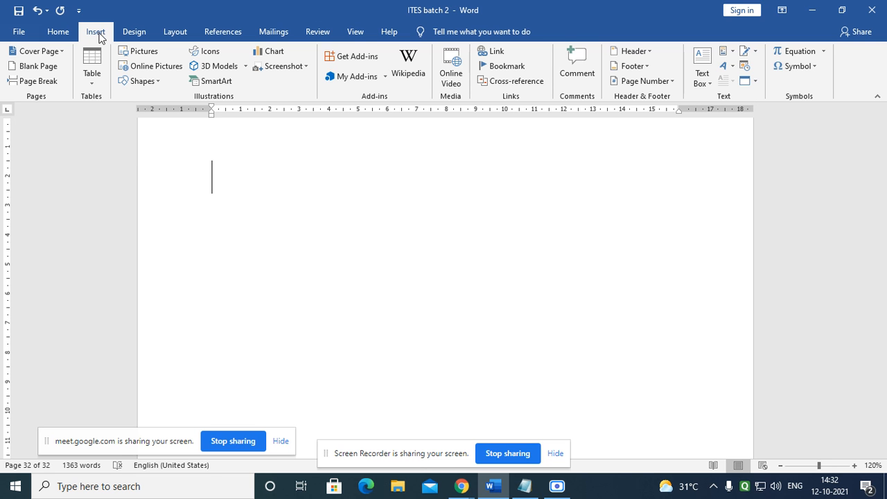
Step: Open the Table size grid, close it without inserting, then reopen it
{"action": "left_click", "coordinate": [94, 78]}
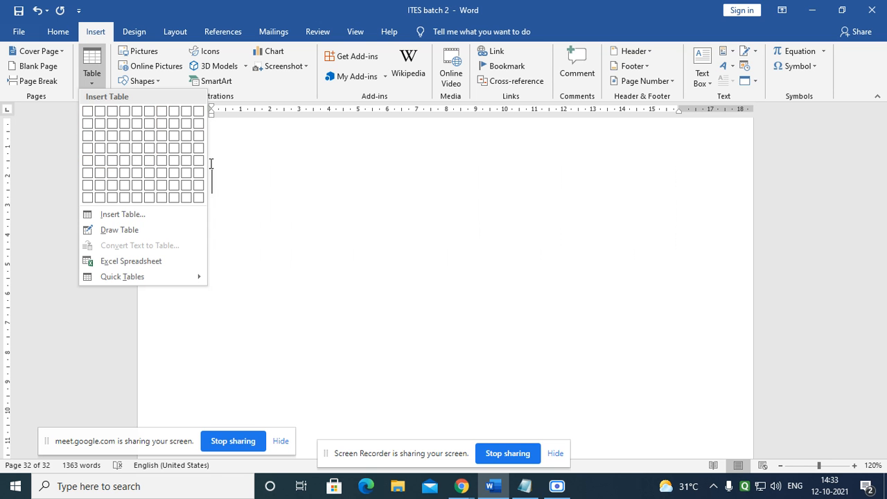
{"action": "left_click", "coordinate": [105, 66]}
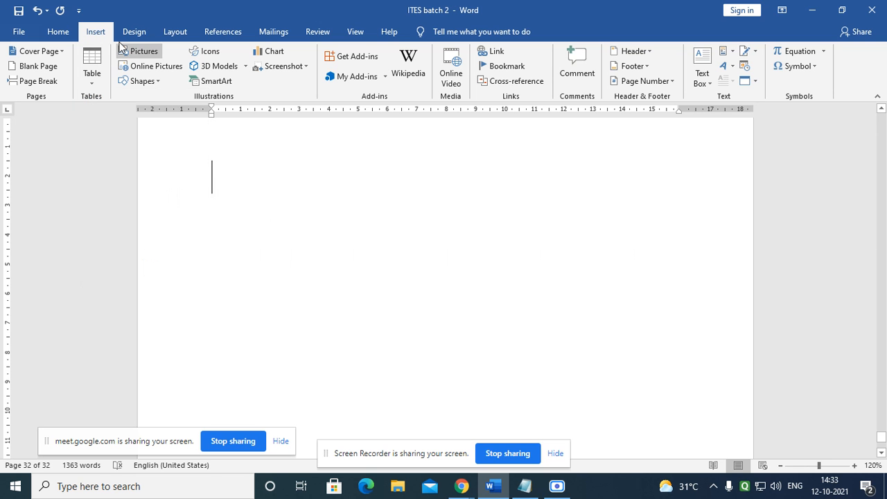
{"action": "left_click", "coordinate": [96, 77]}
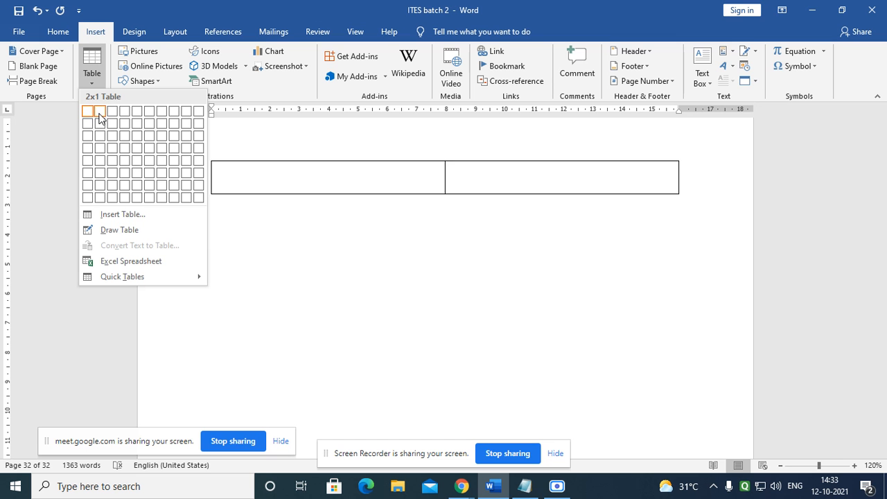
Step: Insert a 6×4 table and number its top row 1 to 6
{"action": "left_click", "coordinate": [148, 150]}
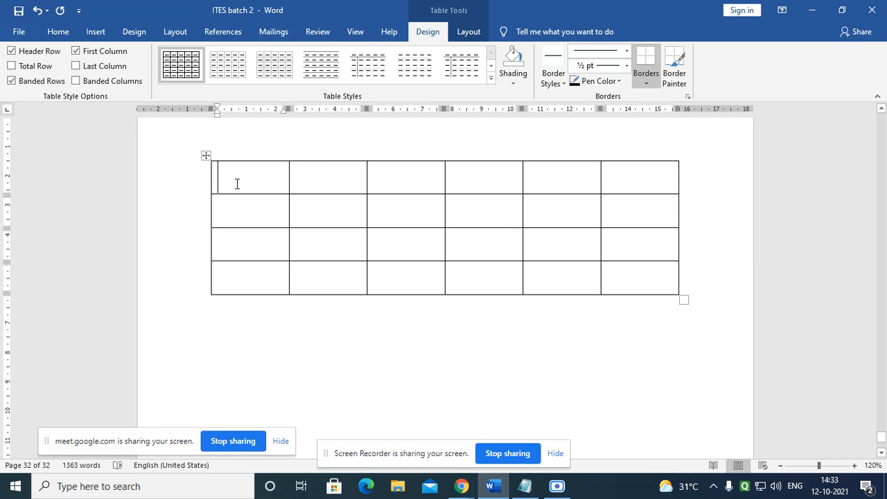
{"action": "type", "text": "1"}
{"action": "key", "text": "Tab"}
{"action": "type", "text": "2"}
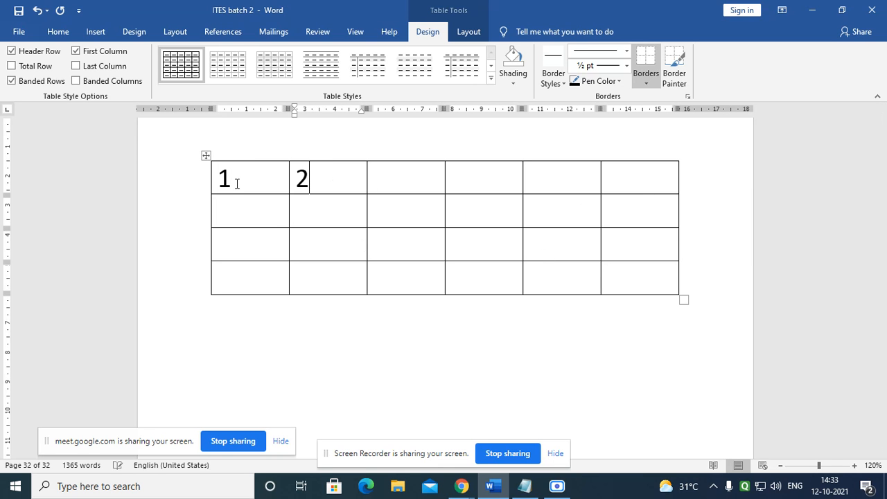
{"action": "key", "text": "Tab"}
{"action": "type", "text": "3"}
{"action": "key", "text": "Tab"}
{"action": "type", "text": "4"}
{"action": "key", "text": "Tab"}
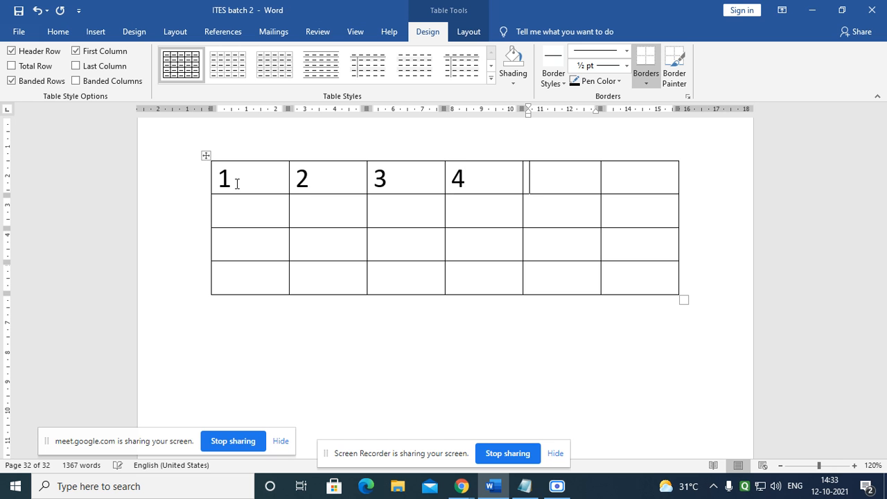
{"action": "type", "text": "5"}
{"action": "key", "text": "Tab"}
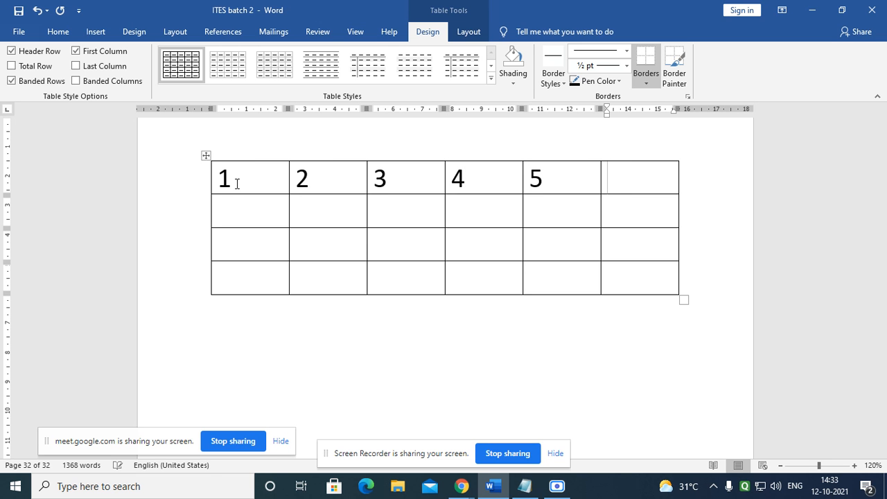
{"action": "type", "text": "6"}
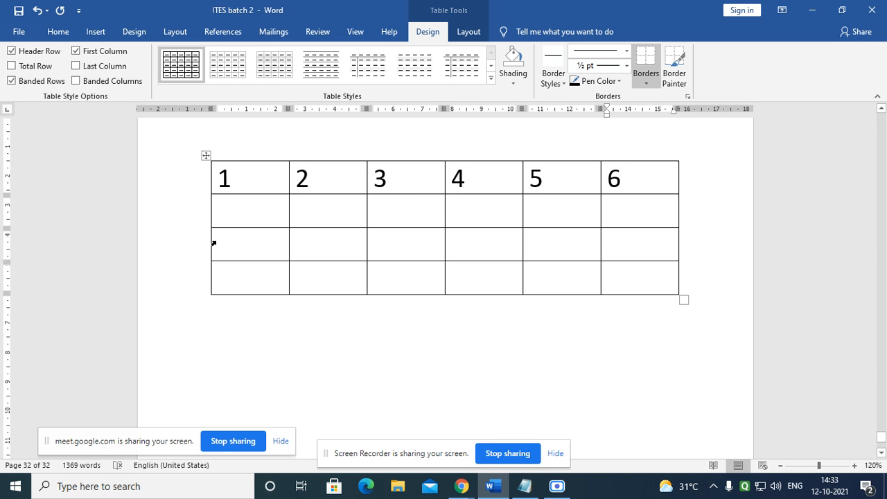
Step: Number the first column's rows 2, 3 and 4
{"action": "key", "text": "Tab"}
{"action": "type", "text": "2"}
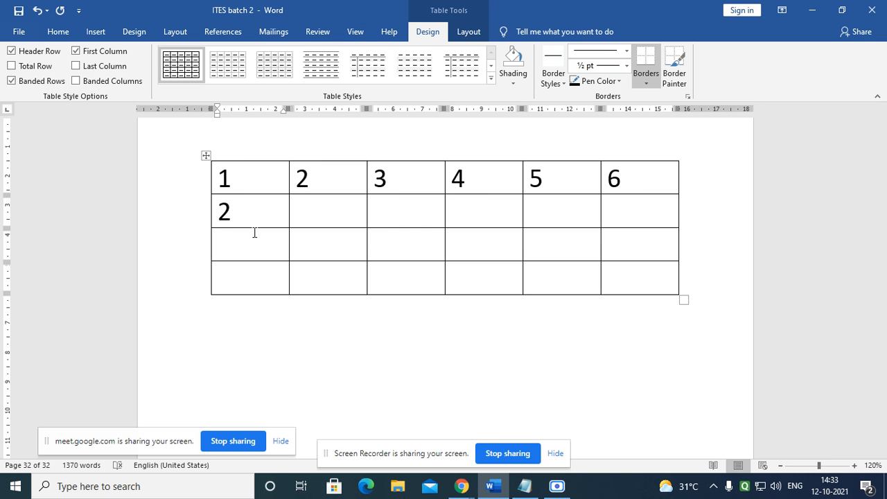
{"action": "key", "text": "Down"}
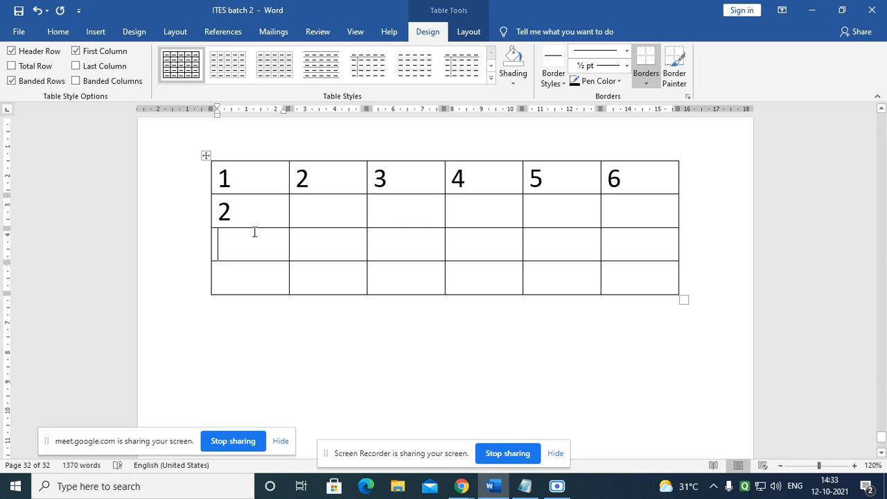
{"action": "type", "text": "3"}
{"action": "key", "text": "Down"}
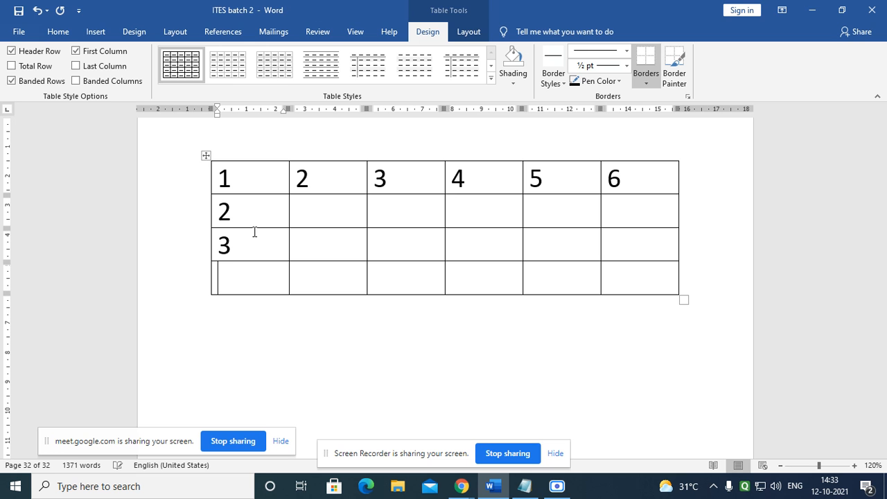
{"action": "type", "text": "4"}
{"action": "left_click", "coordinate": [311, 365]}
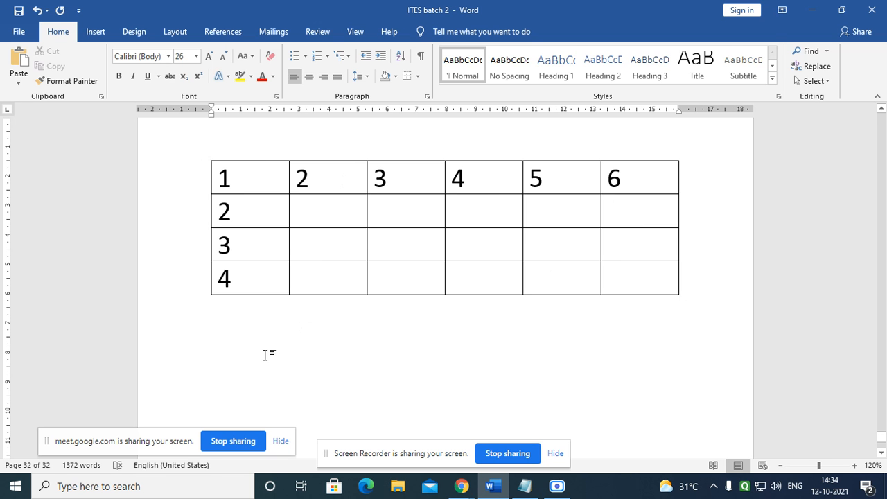
Step: Type the caption '6 Columns X 4 Rows = 24 Cells' below the table, fixing the typo
{"action": "type", "text": "6 C"}
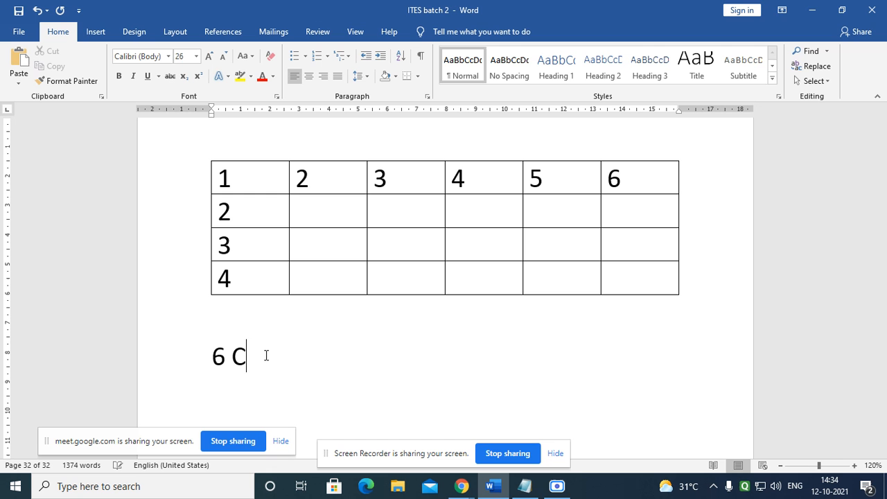
{"action": "type", "text": "polm"}
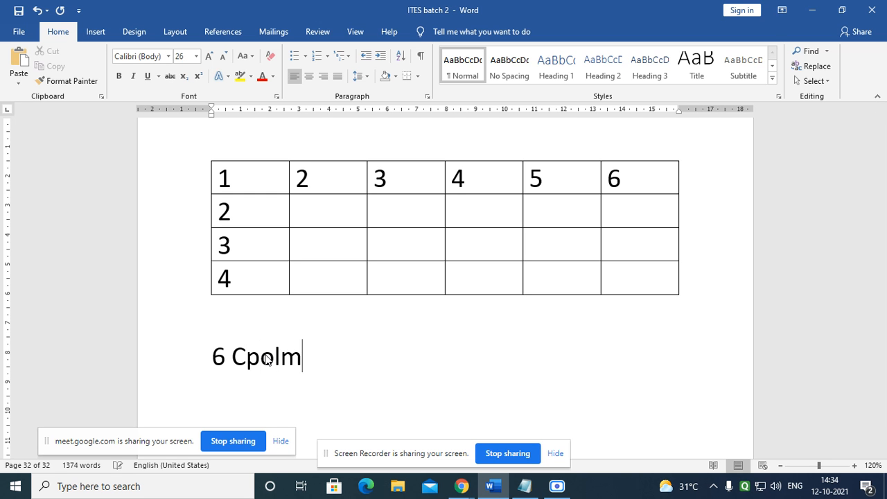
{"action": "type", "text": "ns"}
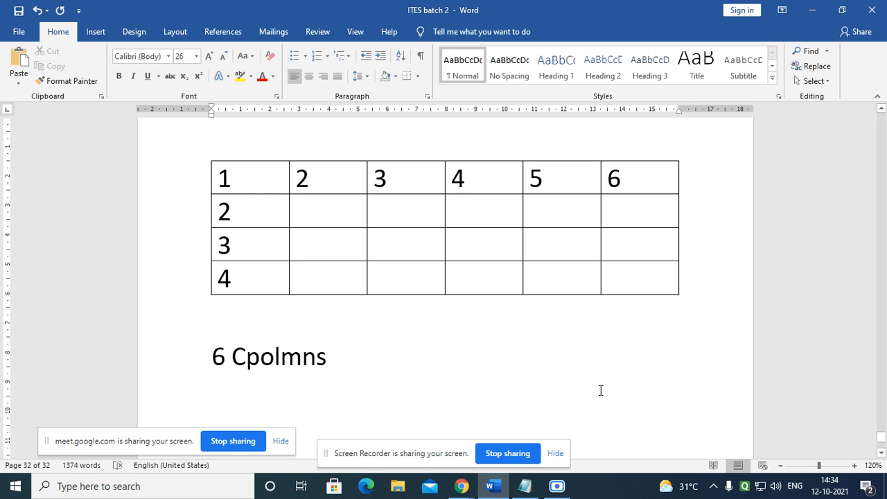
{"action": "key", "text": "BackSpace"}
{"action": "key", "text": "BackSpace"}
{"action": "key", "text": "BackSpace"}
{"action": "key", "text": "BackSpace"}
{"action": "key", "text": "BackSpace"}
{"action": "key", "text": "BackSpace"}
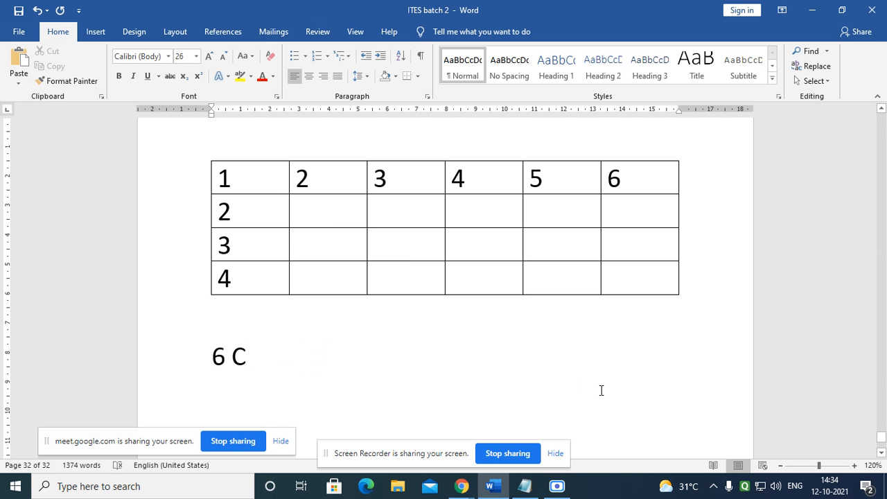
{"action": "type", "text": "olumns"}
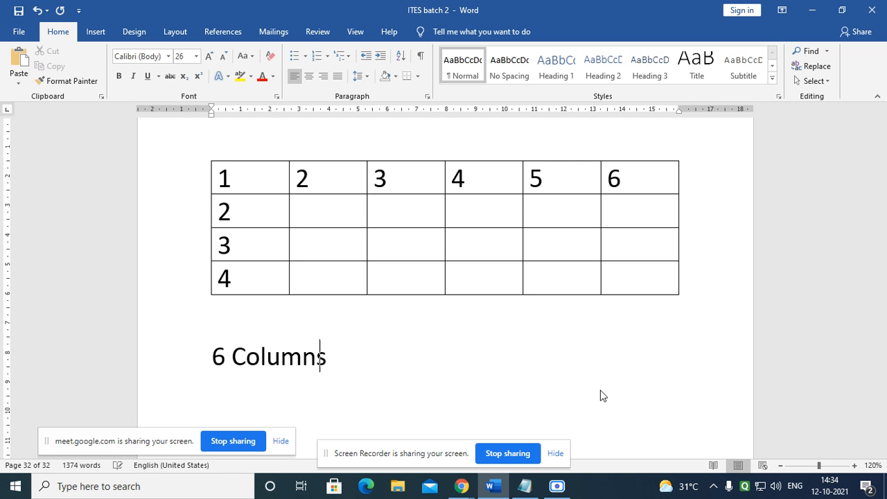
{"action": "type", "text": " X 4 "}
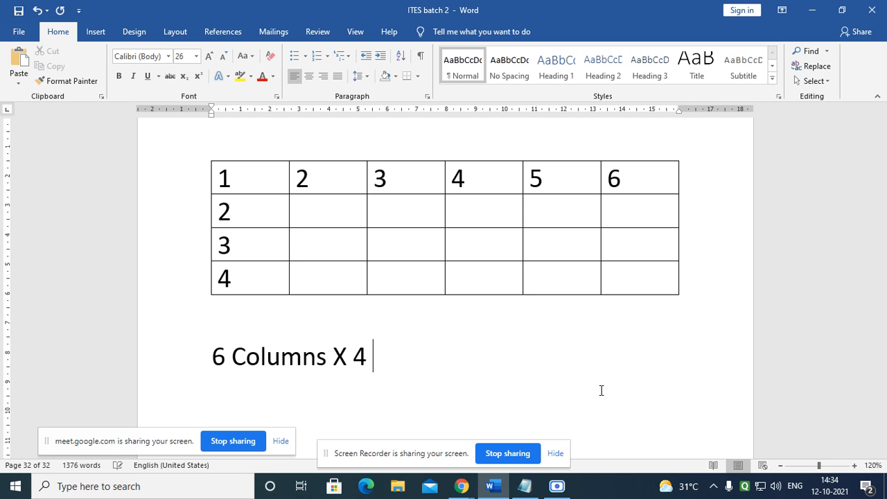
{"action": "type", "text": "Rows = "}
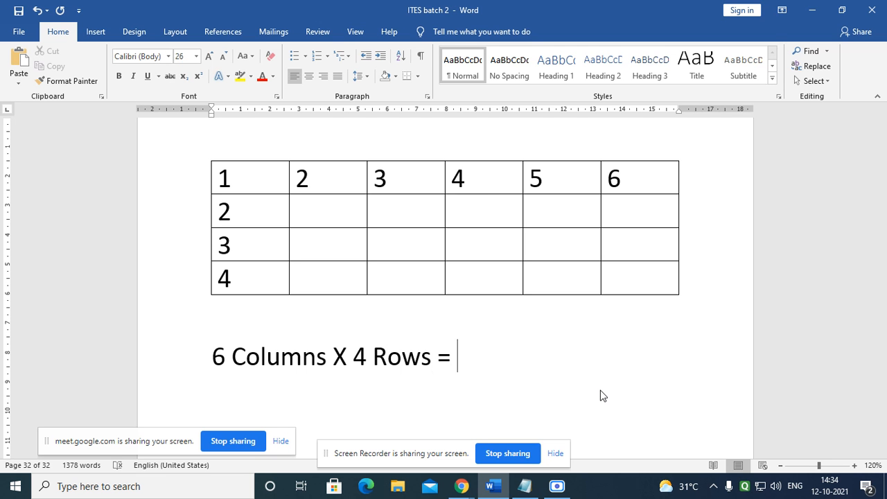
{"action": "type", "text": "24 Cells"}
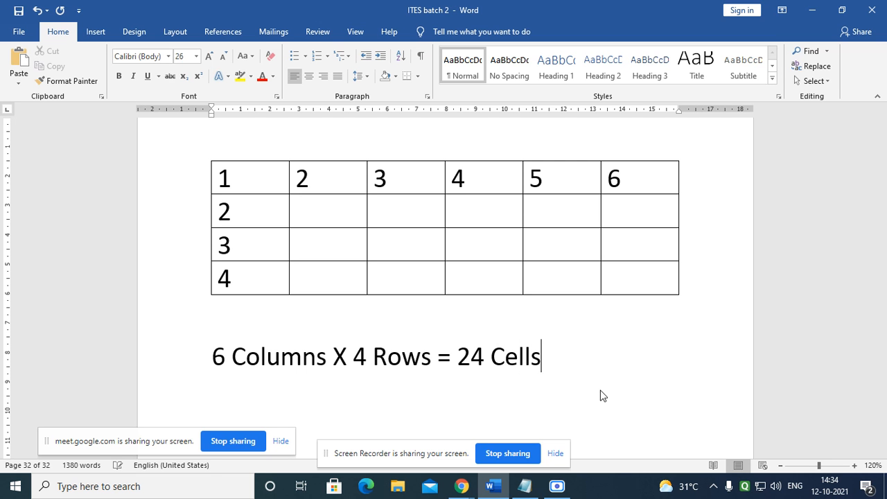
{"action": "key", "text": "Return"}
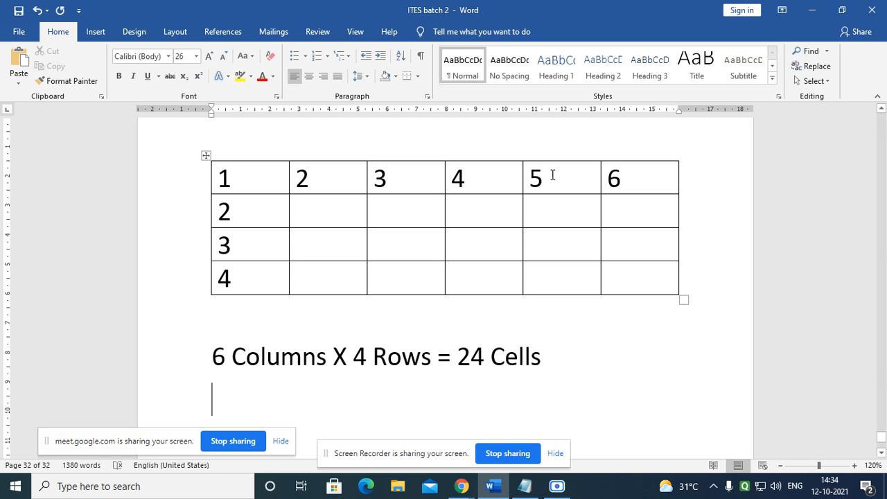
{"action": "mouse_move", "coordinate": [553, 175]}
{"action": "left_mouse_down"}
{"action": "mouse_move", "coordinate": [590, 174]}
{"action": "mouse_move", "coordinate": [640, 198]}
{"action": "mouse_move", "coordinate": [655, 272]}
{"action": "left_mouse_up"}
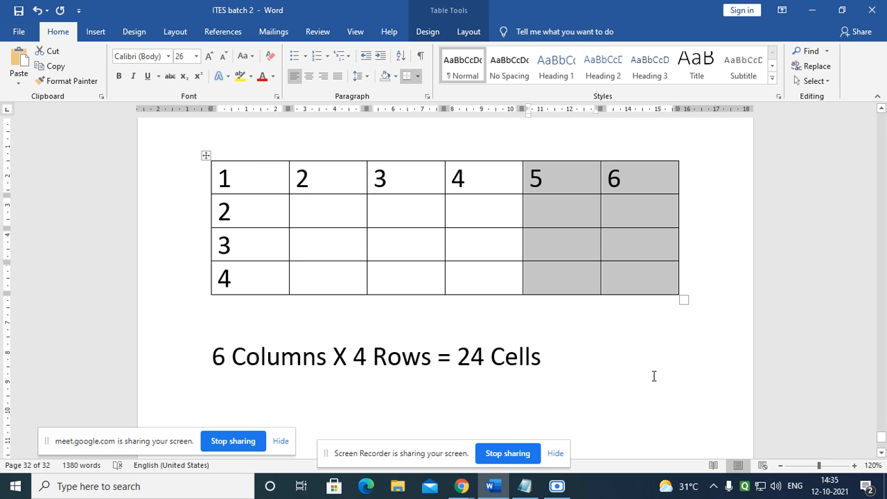
Step: Select the third column and make its 3 red
{"action": "left_click", "coordinate": [619, 284]}
{"action": "left_click_drag", "start_coordinate": [249, 182], "coordinate": [252, 270]}
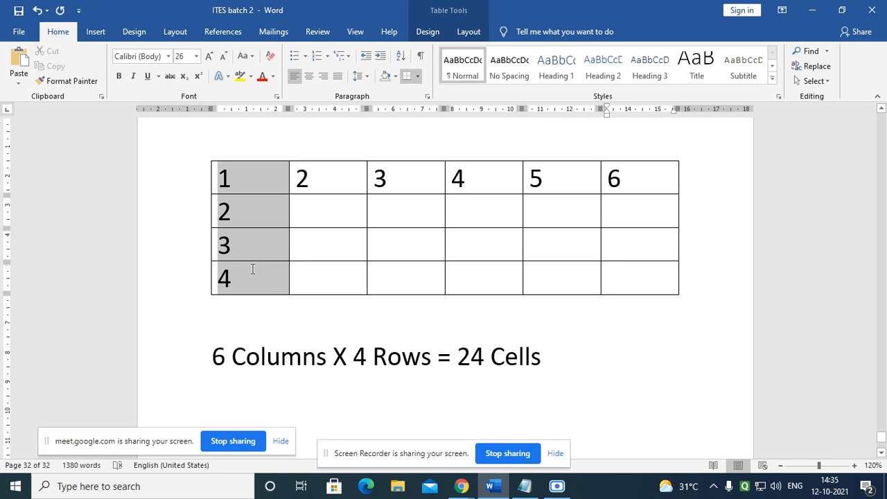
{"action": "left_click", "coordinate": [326, 182]}
{"action": "left_click_drag", "start_coordinate": [331, 209], "coordinate": [332, 271]}
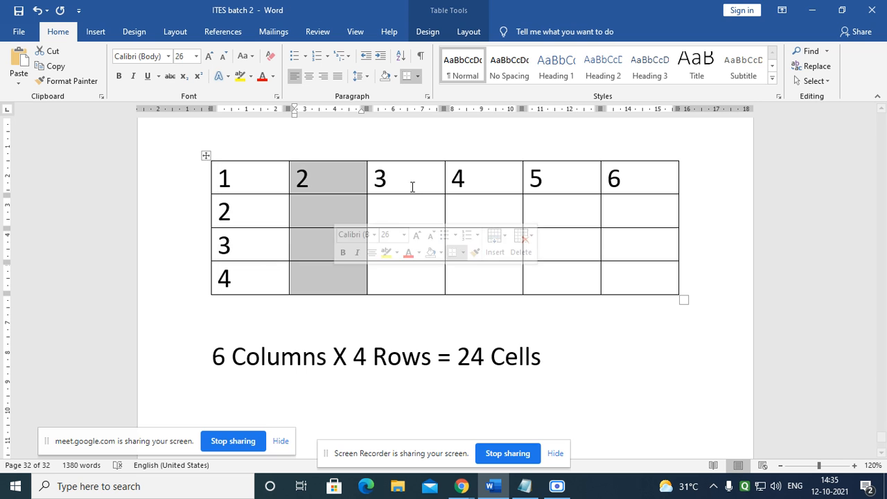
{"action": "left_click_drag", "start_coordinate": [410, 188], "coordinate": [423, 277]}
{"action": "left_click", "coordinate": [513, 248]}
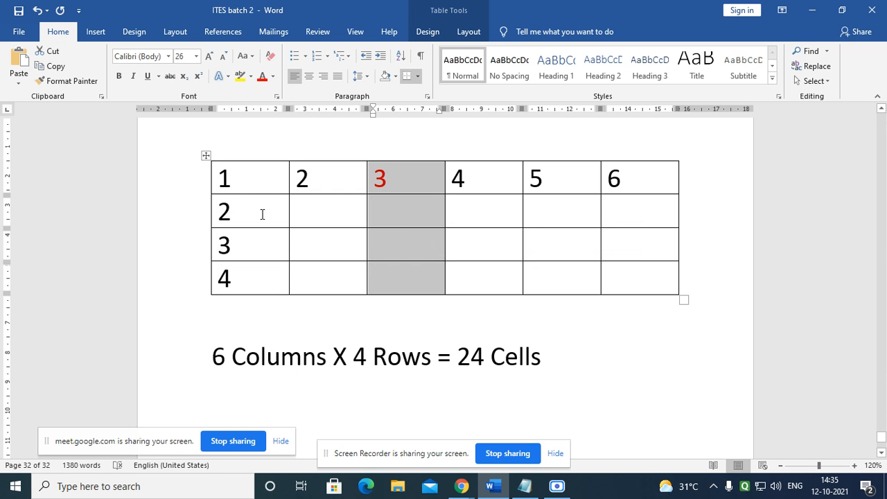
Step: Select the second and third rows, then clear the selection
{"action": "left_click_drag", "start_coordinate": [262, 214], "coordinate": [652, 219]}
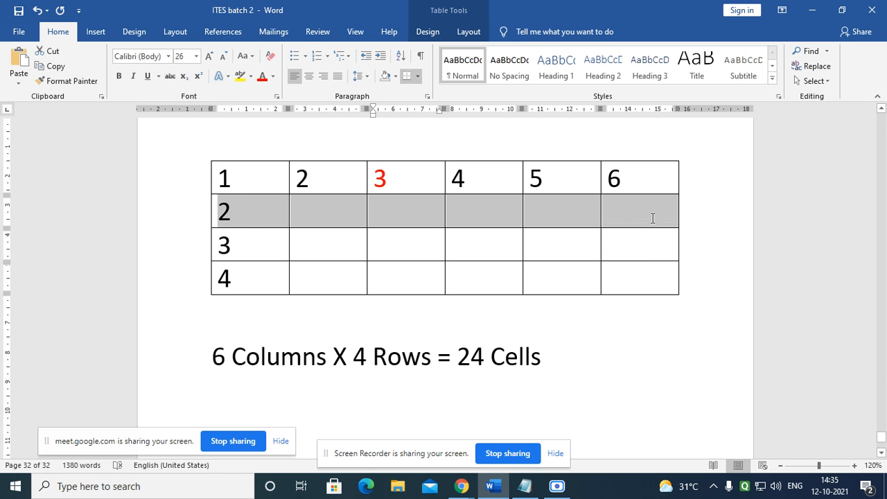
{"action": "left_click_drag", "start_coordinate": [264, 240], "coordinate": [618, 248]}
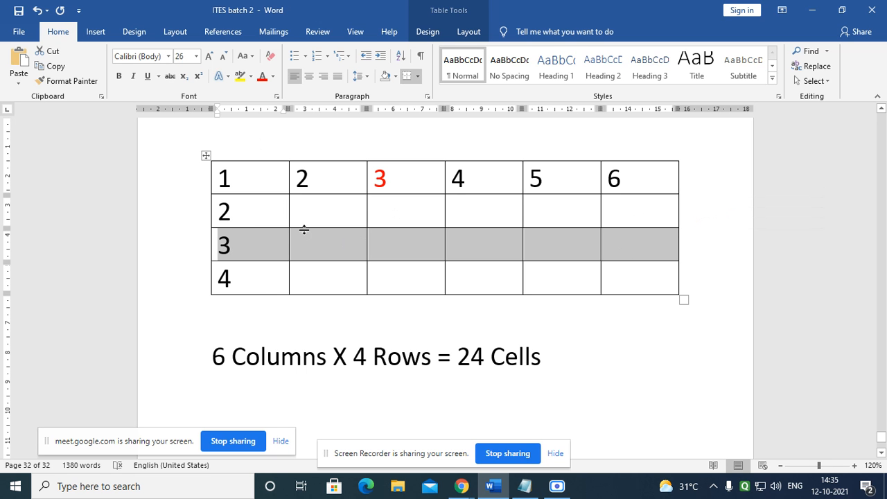
{"action": "left_click", "coordinate": [617, 364]}
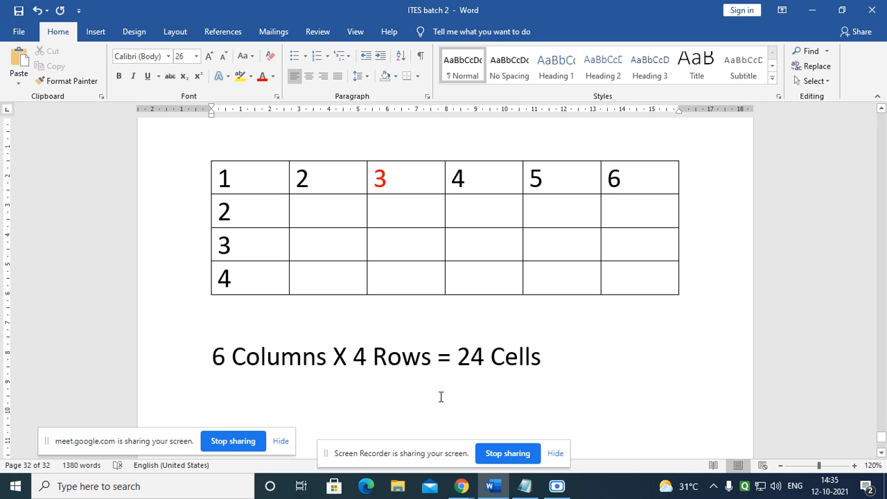
{"action": "scroll", "coordinate": [298, 360], "scroll_direction": "up", "scroll_amount": 2}
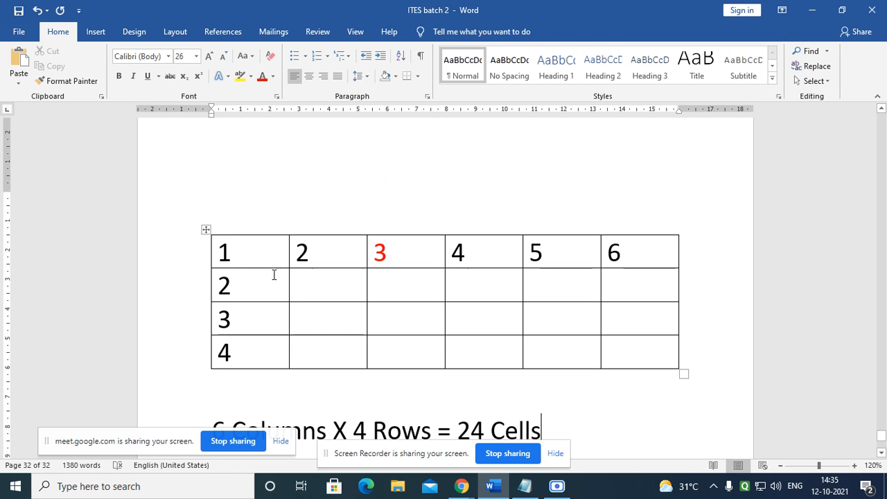
Step: Replace header numbers 1, 2 and 3 with Roll, Name and Eng
{"action": "double_click", "coordinate": [217, 253]}
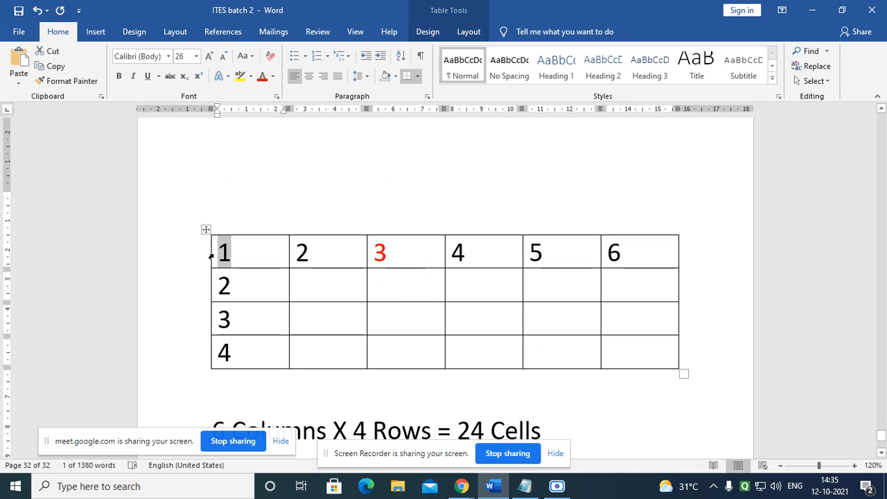
{"action": "type", "text": "Roll"}
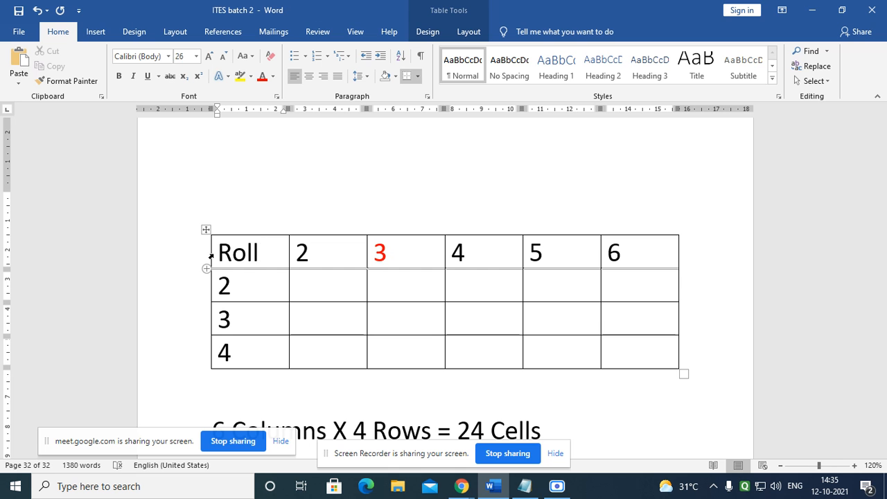
{"action": "left_click_drag", "start_coordinate": [279, 264], "coordinate": [281, 246]}
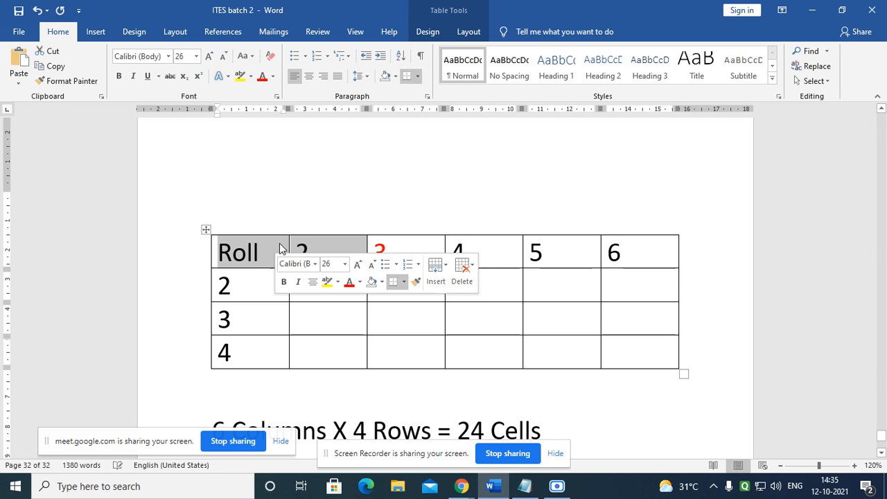
{"action": "left_click", "coordinate": [323, 249]}
{"action": "key", "text": "BackSpace"}
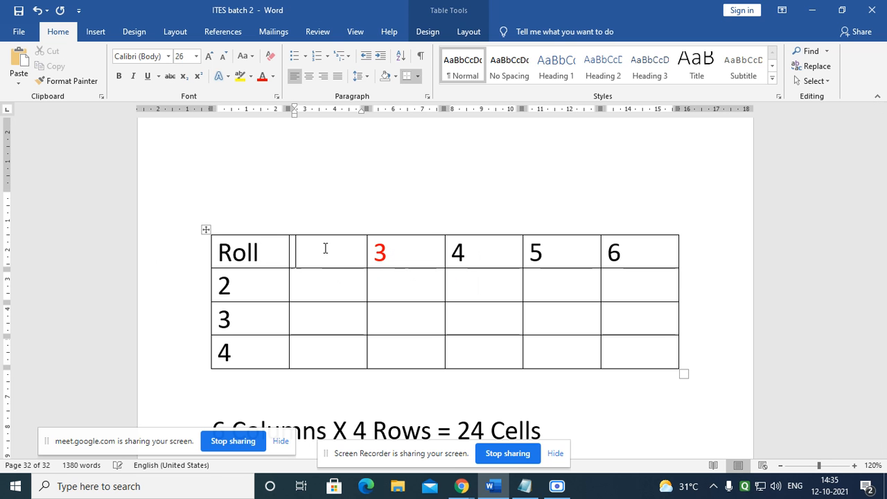
{"action": "type", "text": "Name"}
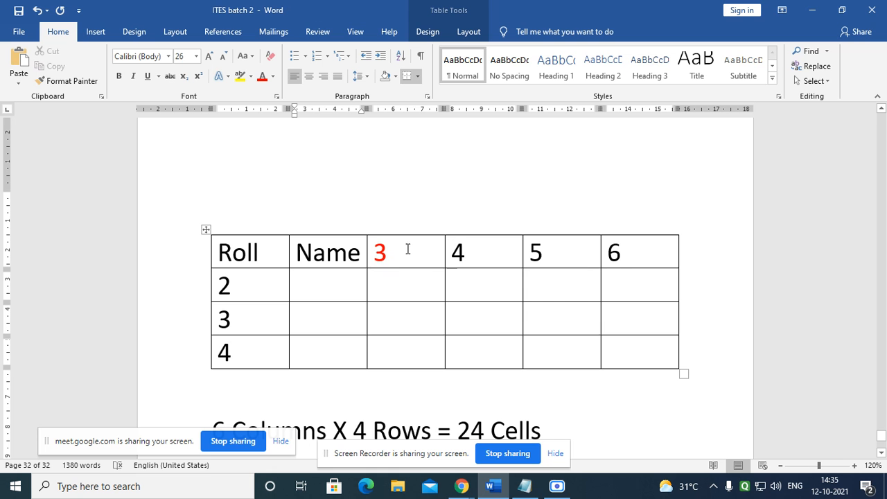
{"action": "double_click", "coordinate": [382, 252]}
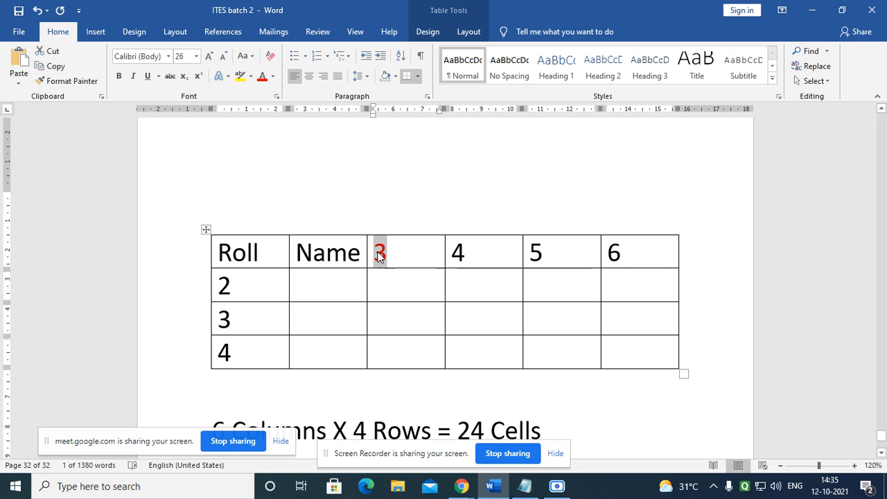
{"action": "type", "text": "E"}
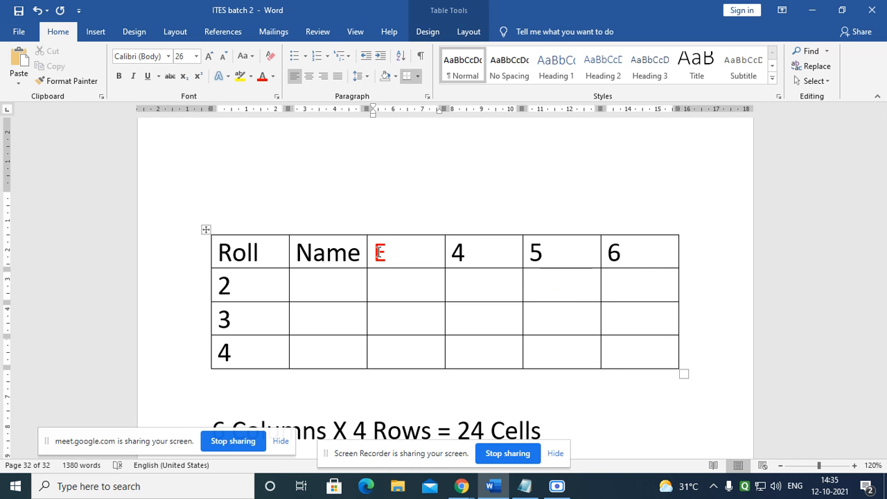
{"action": "type", "text": "ng"}
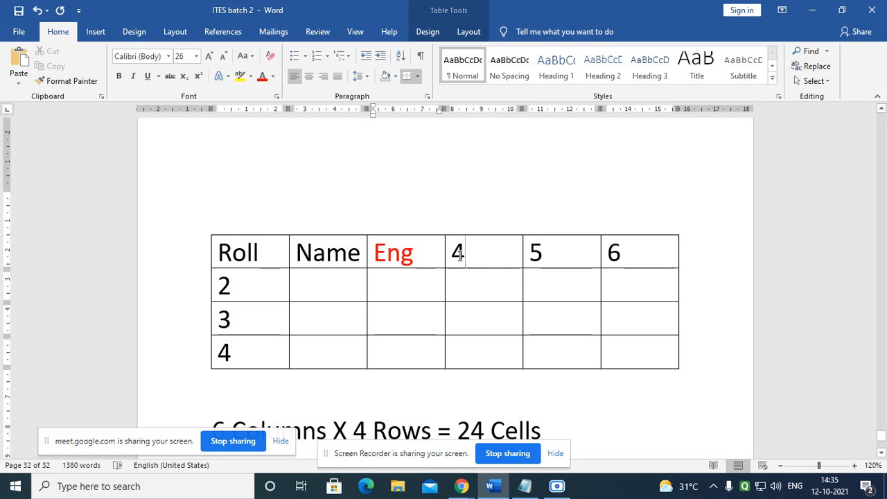
Step: Replace header numbers 4, 5 and 6 with Maths, Accounts and Total
{"action": "double_click", "coordinate": [457, 254]}
{"action": "key", "text": "BackSpace"}
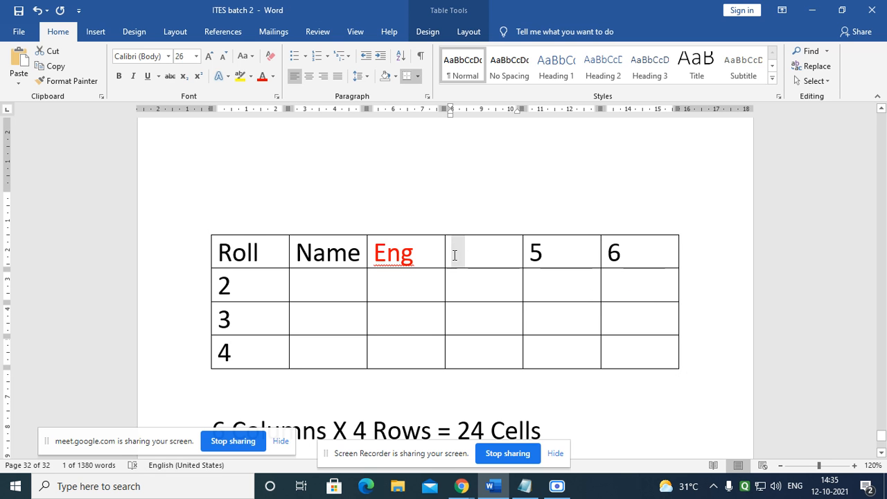
{"action": "type", "text": "Maths"}
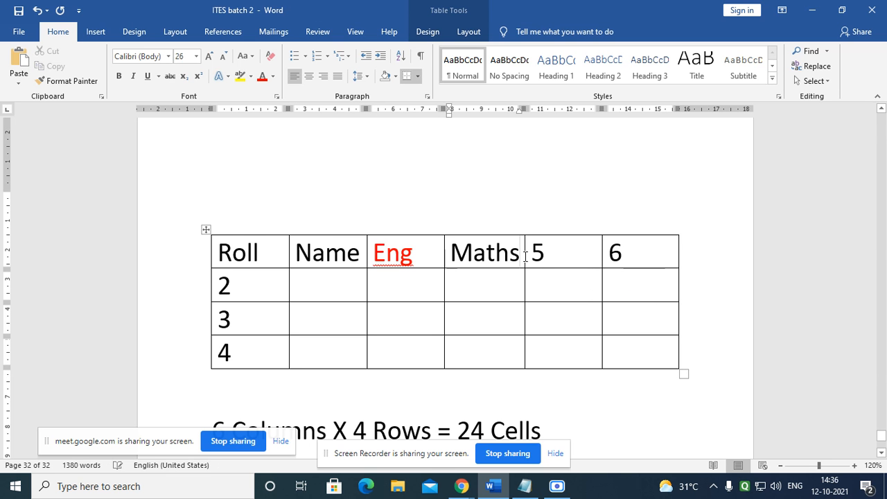
{"action": "double_click", "coordinate": [534, 255]}
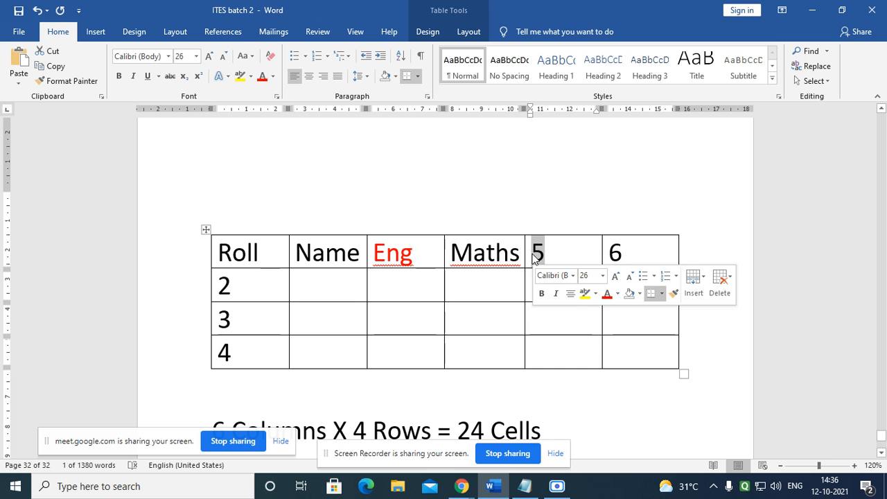
{"action": "type", "text": "Acco"}
{"action": "type", "text": "un"}
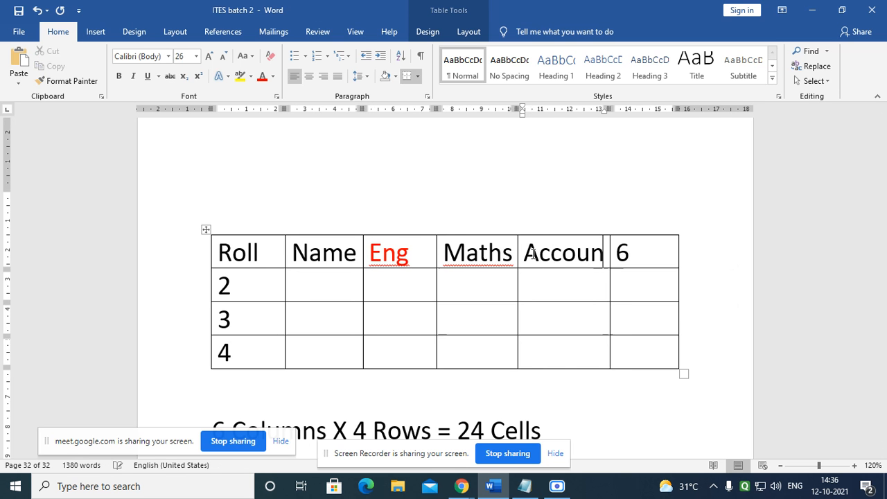
{"action": "type", "text": "ts"}
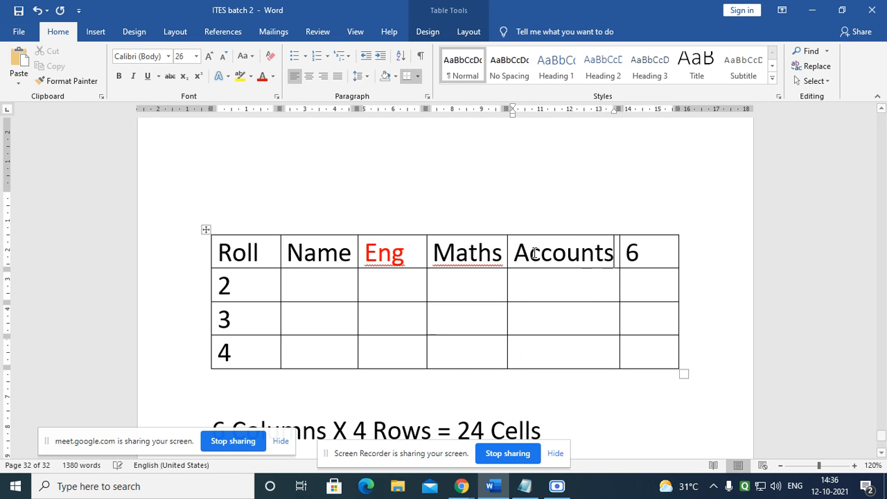
{"action": "left_click_drag", "start_coordinate": [639, 252], "coordinate": [622, 255]}
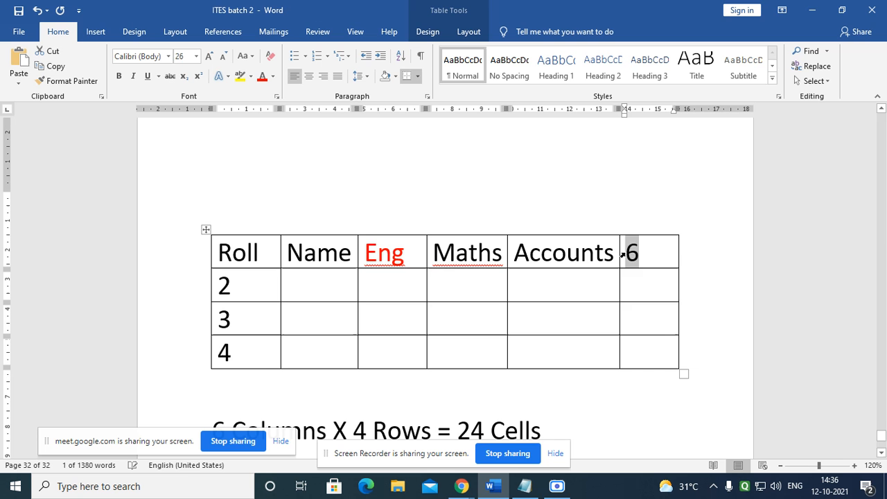
{"action": "type", "text": "Tota"}
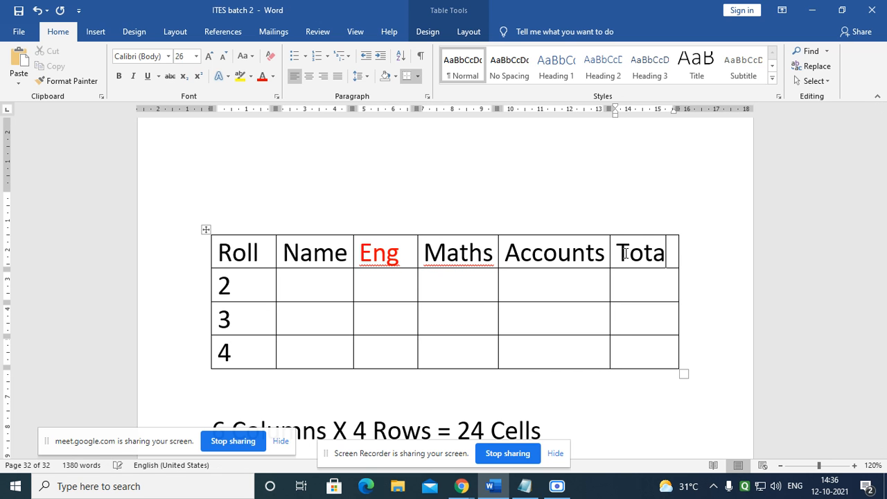
{"action": "type", "text": "l"}
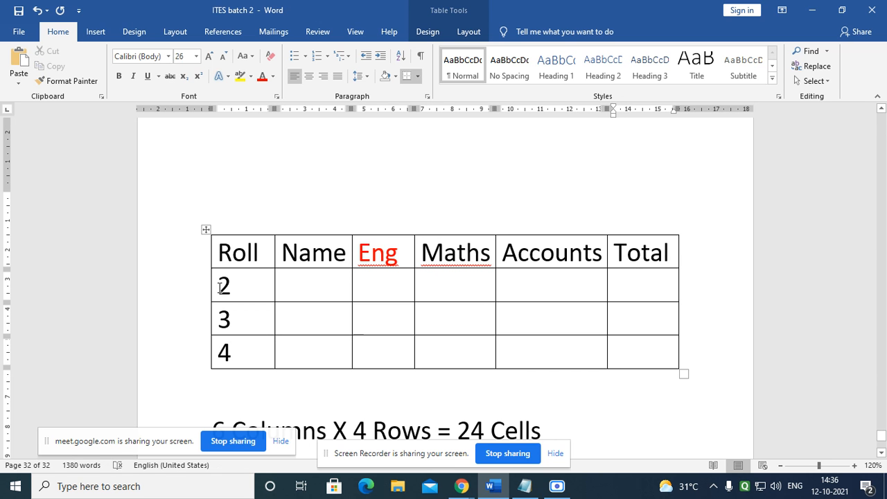
Step: Enter a student's name in the row 2 Name cell
{"action": "left_click", "coordinate": [304, 284]}
{"action": "left_click", "coordinate": [305, 315]}
{"action": "left_click", "coordinate": [312, 355]}
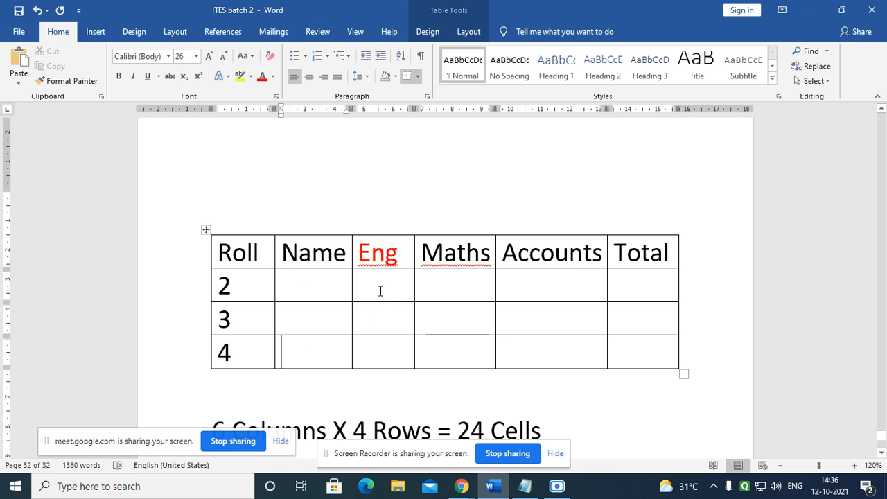
{"action": "left_click", "coordinate": [379, 287]}
{"action": "left_click", "coordinate": [322, 300]}
{"action": "type", "text": "Willu"}
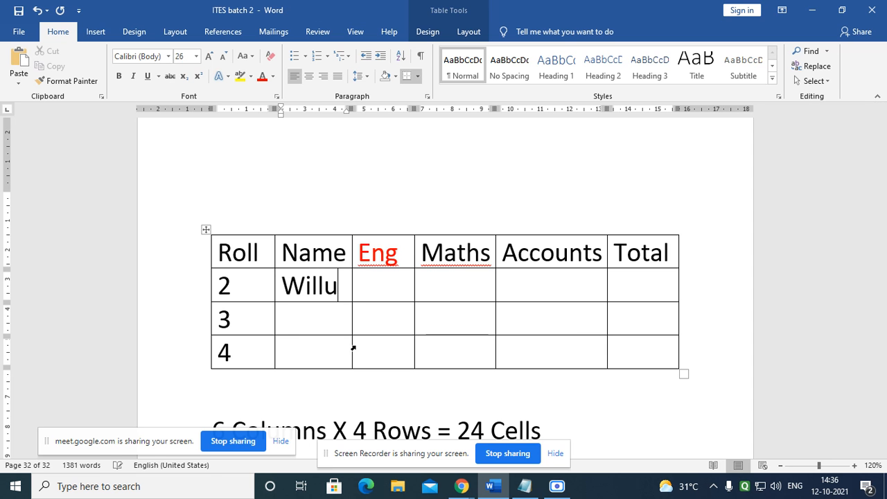
Step: Enter student names in the row 3 and row 4 Name cells, correcting a typo
{"action": "left_click", "coordinate": [312, 332]}
{"action": "type", "text": "M"}
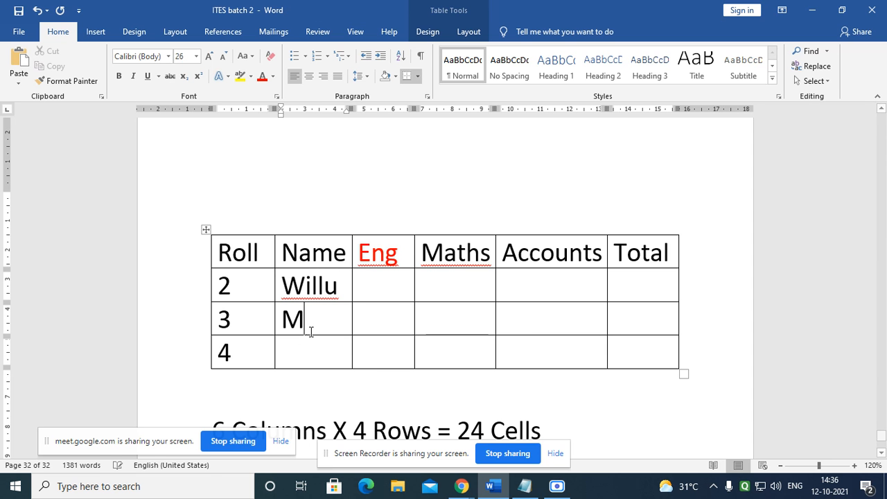
{"action": "type", "text": "elaba"}
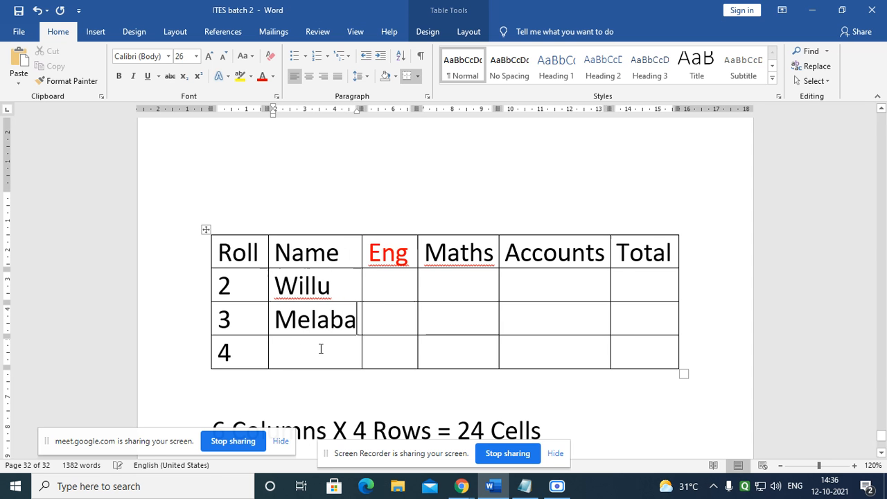
{"action": "left_click", "coordinate": [307, 355]}
{"action": "type", "text": "Valaery"}
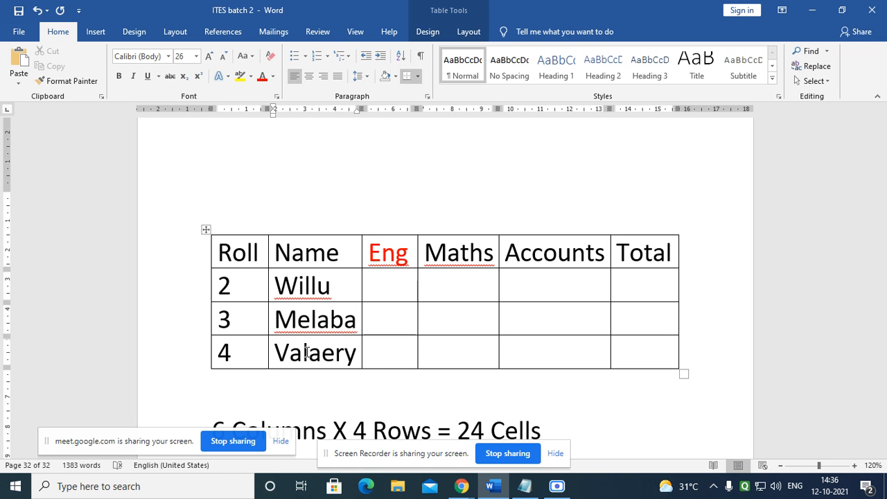
{"action": "key", "text": "BackSpace"}
{"action": "key", "text": "BackSpace"}
{"action": "key", "text": "BackSpace"}
{"action": "key", "text": "BackSpace"}
{"action": "type", "text": "er"}
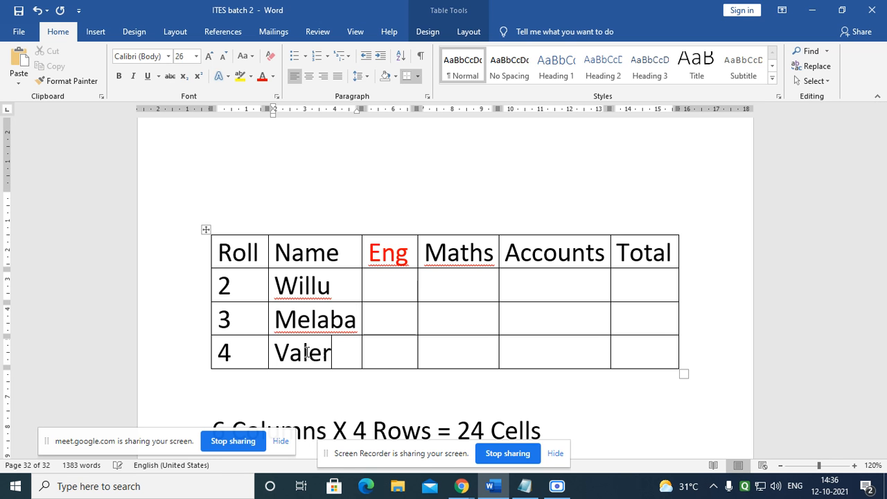
{"action": "type", "text": "y"}
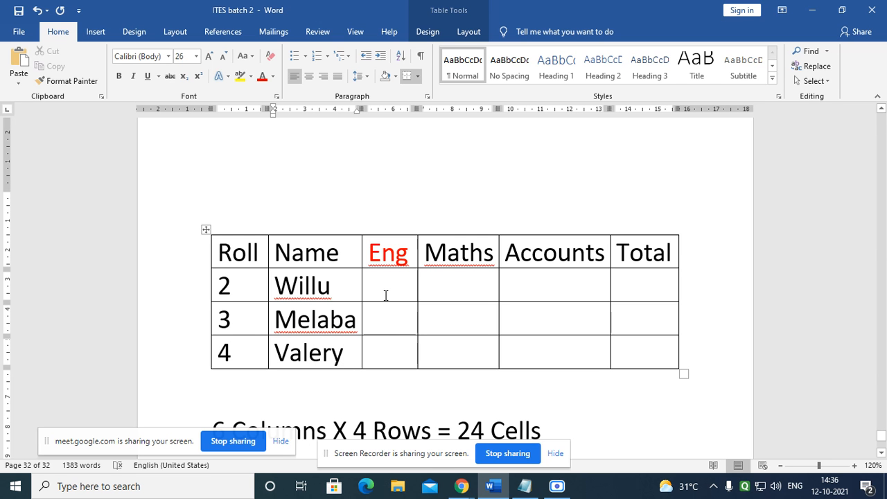
{"action": "left_click", "coordinate": [386, 295]}
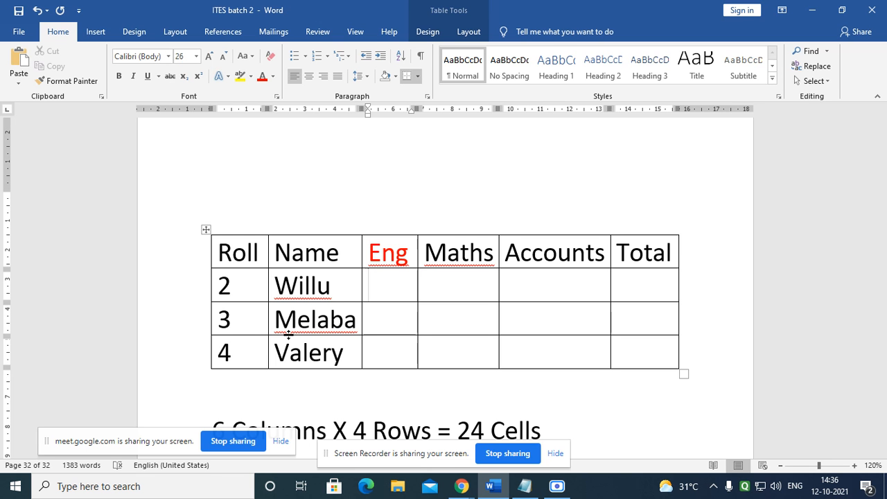
Step: Fill the red Eng column with 99, 09 and 80 for the three students
{"action": "type", "text": "99"}
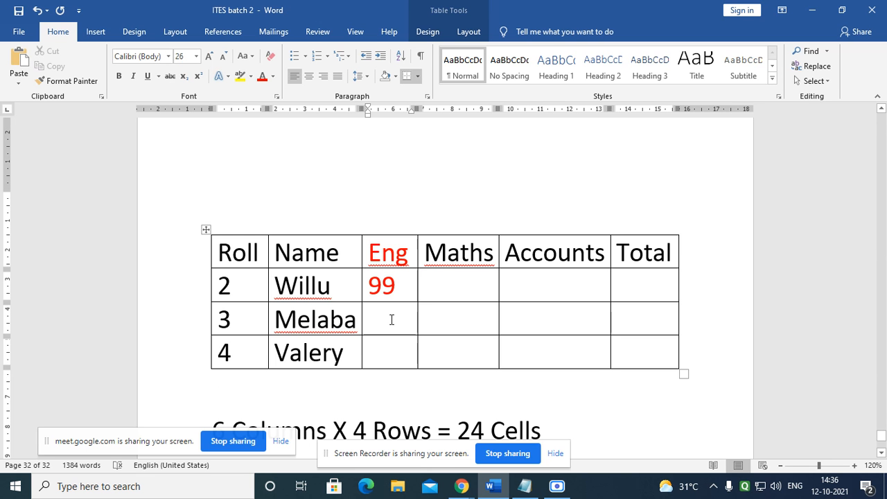
{"action": "type", "text": "10"}
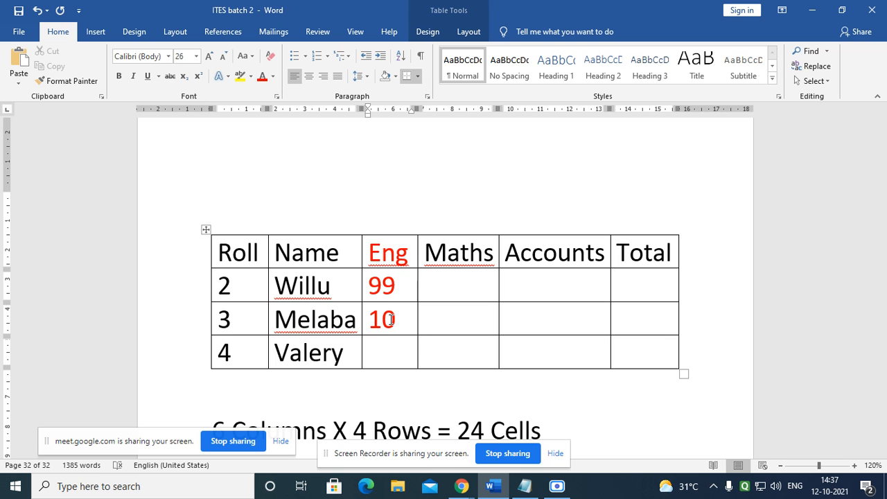
{"action": "key", "text": "BackSpace"}
{"action": "key", "text": "BackSpace"}
{"action": "type", "text": "09"}
{"action": "left_click", "coordinate": [397, 356]}
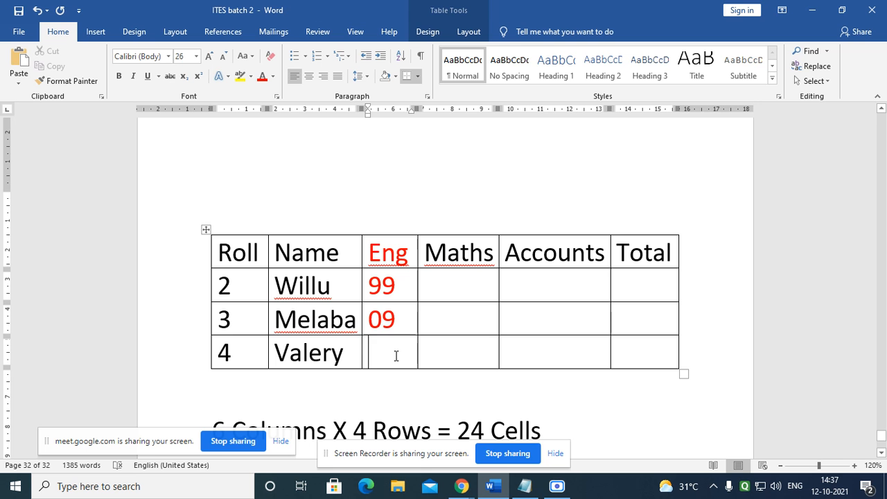
{"action": "type", "text": "8"}
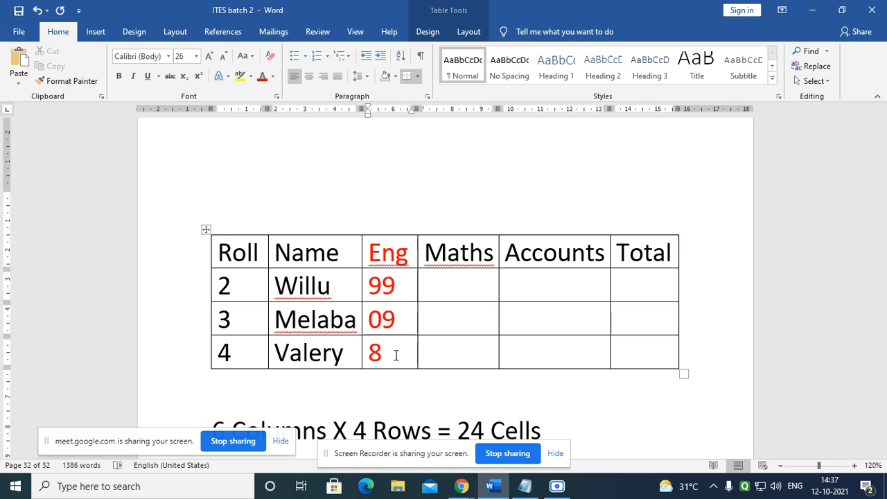
{"action": "type", "text": "0"}
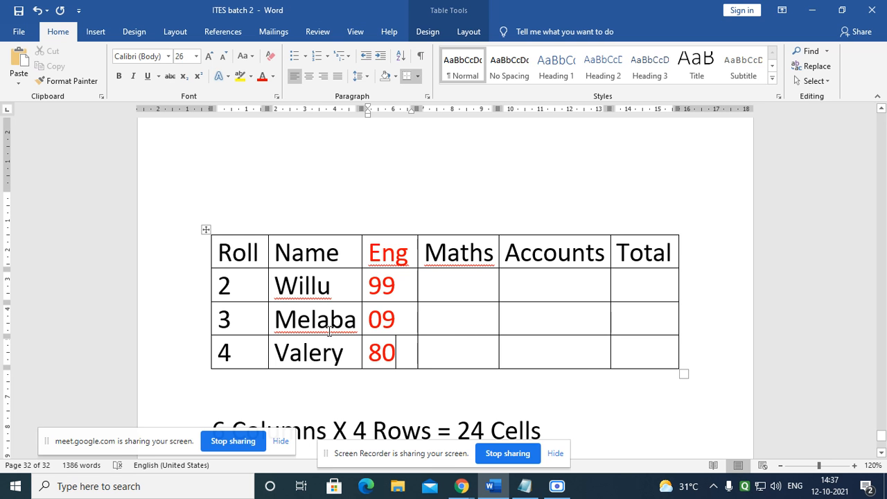
Step: Fix the second student's name by deleting the extra letter
{"action": "left_click", "coordinate": [330, 325]}
{"action": "key", "text": "BackSpace"}
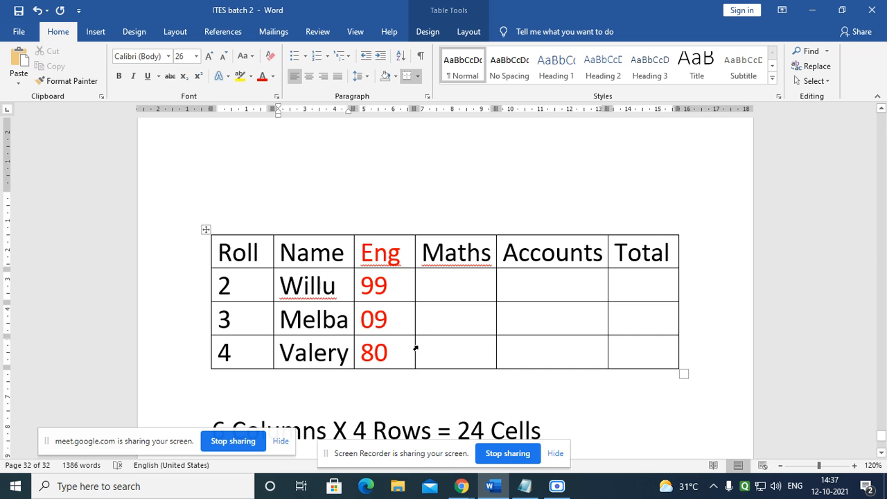
{"action": "left_click", "coordinate": [437, 330]}
Step: Enter the first student's marks: Maths 79 and Accounts 56
{"action": "left_click", "coordinate": [459, 296]}
{"action": "type", "text": "79"}
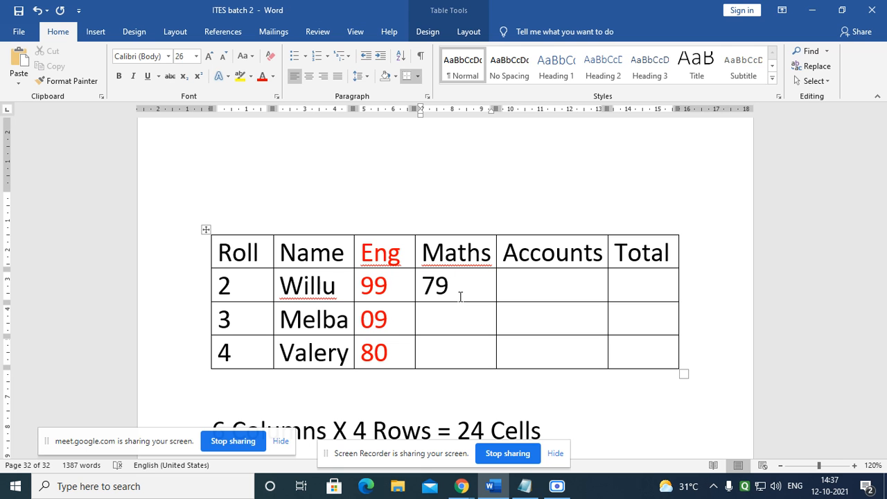
{"action": "key", "text": "Tab"}
{"action": "type", "text": "56"}
{"action": "key", "text": "Tab"}
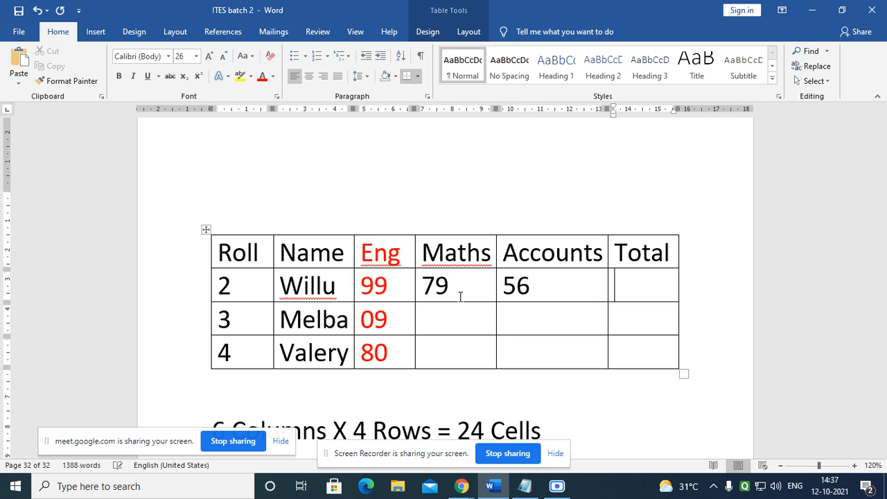
Step: Enter Maths 74 and Accounts 56 for the second student, and Maths 83 and Accounts 45 for the third
{"action": "left_click", "coordinate": [454, 319]}
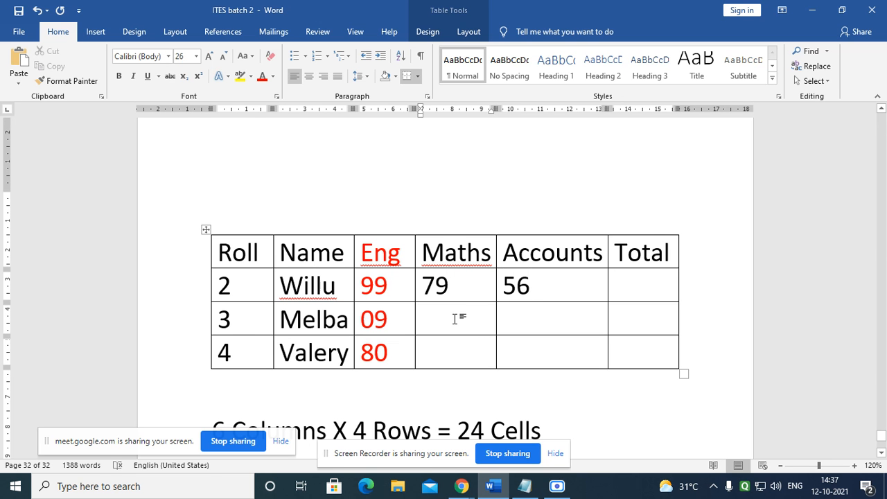
{"action": "type", "text": "74"}
{"action": "key", "text": "Tab"}
{"action": "type", "text": "5"}
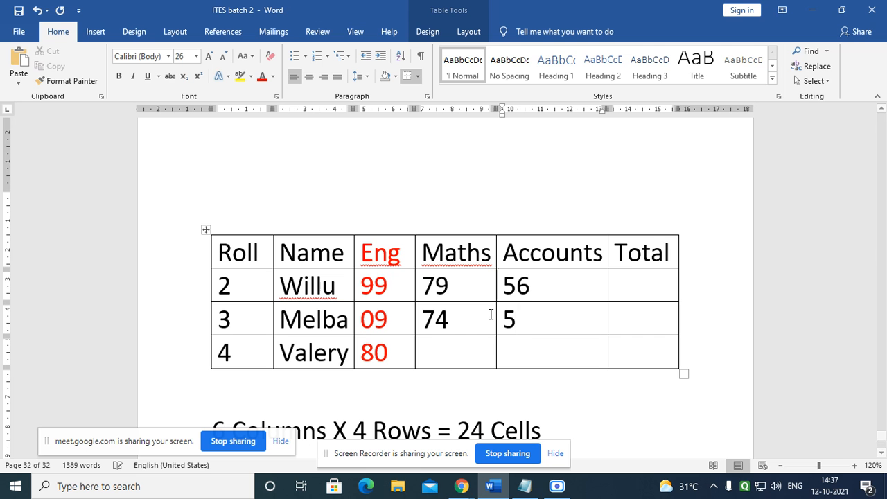
{"action": "type", "text": "6"}
{"action": "left_click", "coordinate": [474, 354]}
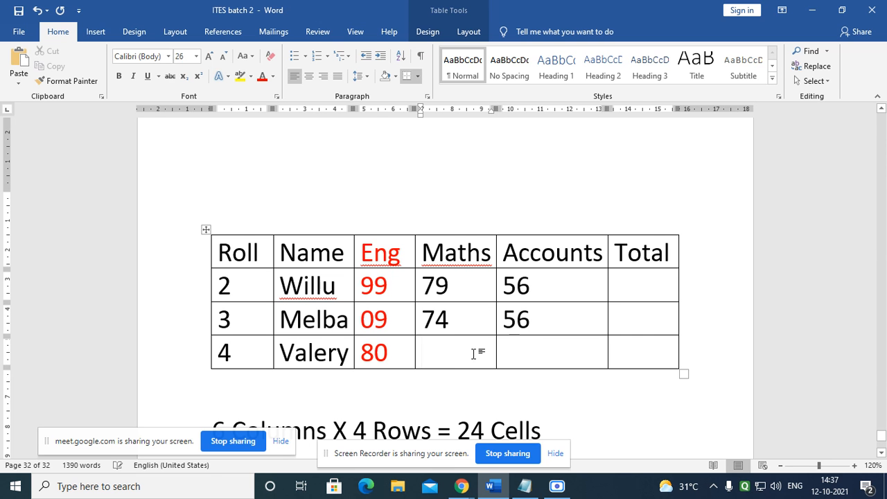
{"action": "type", "text": "83"}
{"action": "left_click", "coordinate": [646, 345]}
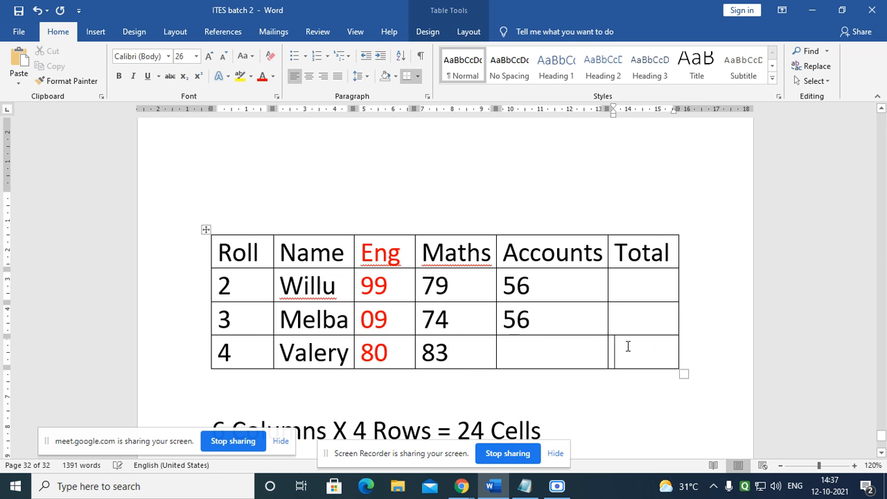
{"action": "left_click", "coordinate": [576, 353]}
{"action": "type", "text": "45"}
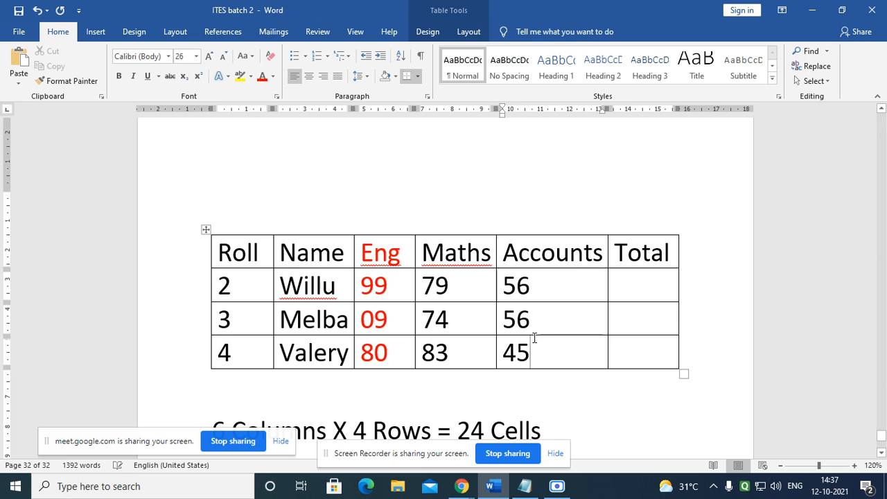
{"action": "left_click", "coordinate": [645, 297]}
Step: Review the completed marks table and place the caret back inside it
{"action": "scroll", "coordinate": [265, 281], "scroll_direction": "down", "scroll_amount": 1}
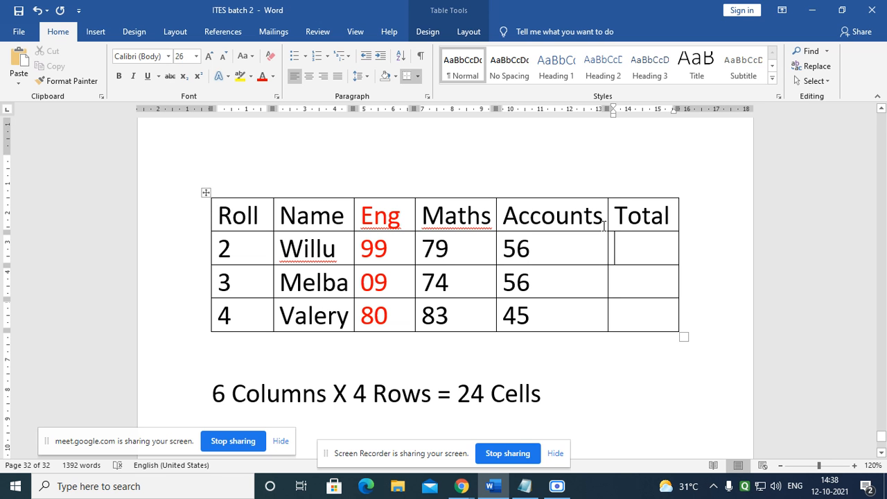
{"action": "left_click", "coordinate": [551, 246]}
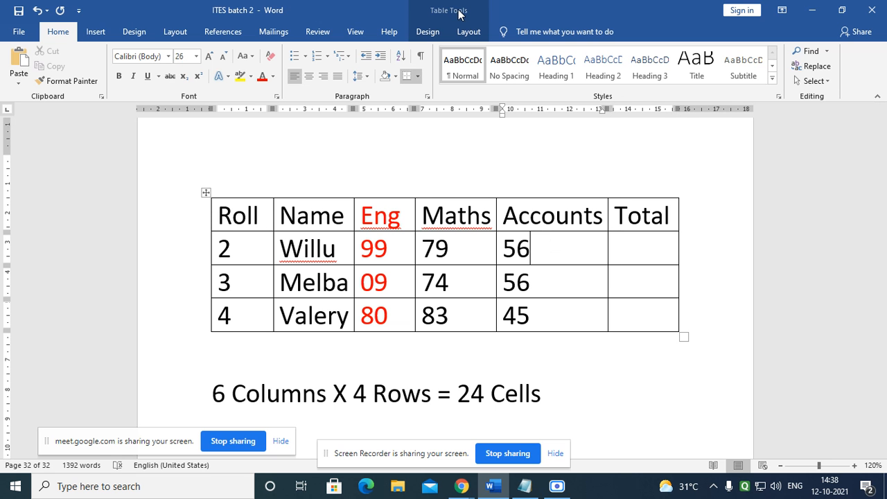
{"action": "scroll", "coordinate": [356, 299], "scroll_direction": "down", "scroll_amount": 10}
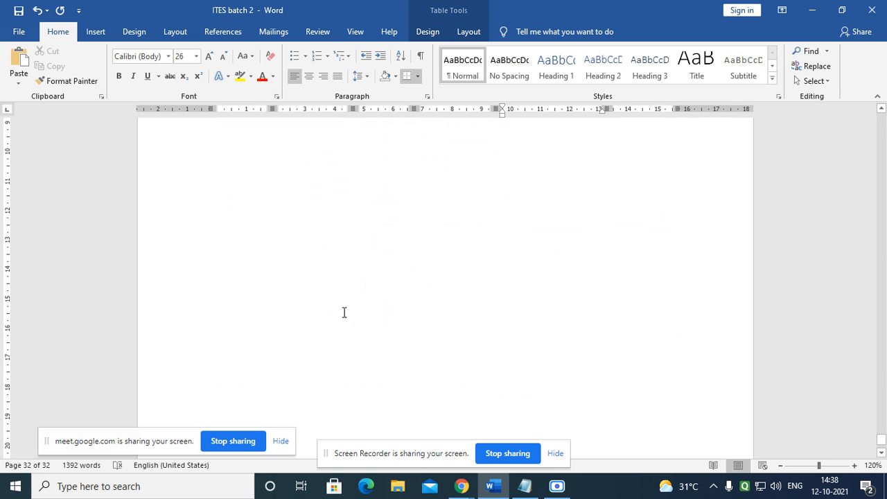
{"action": "left_click", "coordinate": [377, 302]}
{"action": "scroll", "coordinate": [374, 298], "scroll_direction": "up", "scroll_amount": 3}
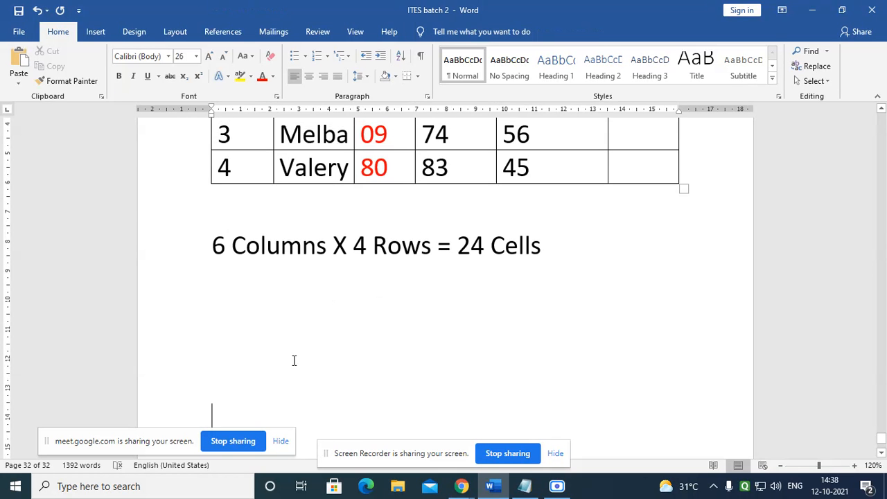
{"action": "scroll", "coordinate": [277, 347], "scroll_direction": "down", "scroll_amount": 2}
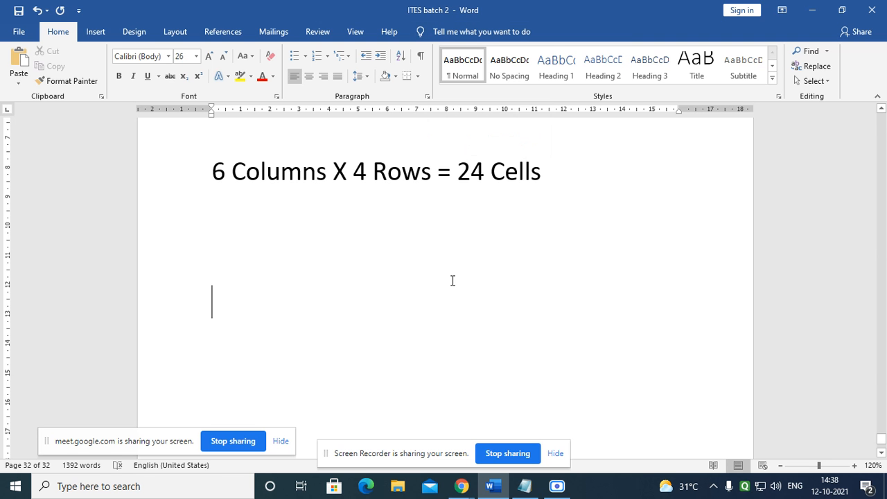
{"action": "scroll", "coordinate": [452, 281], "scroll_direction": "up", "scroll_amount": 5}
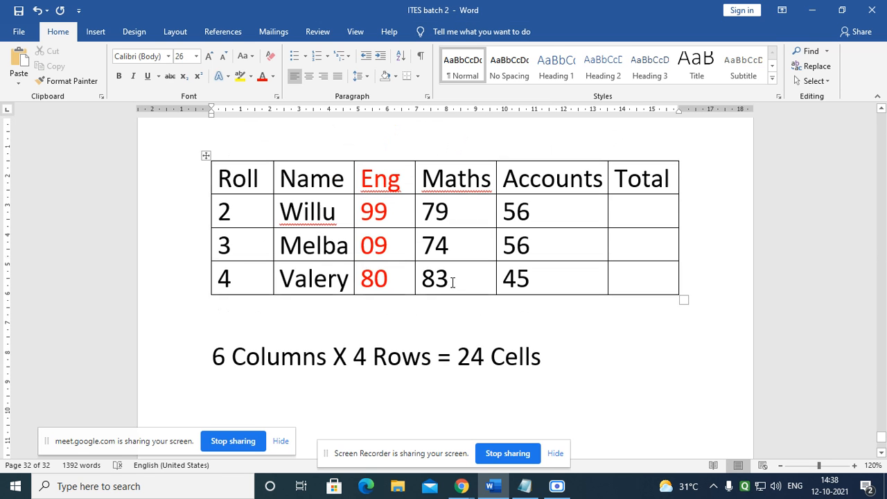
{"action": "left_click", "coordinate": [552, 213]}
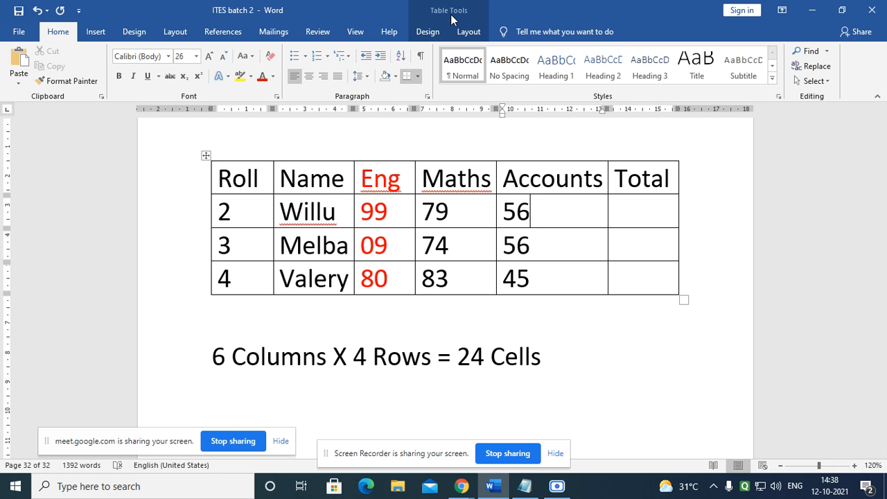
Step: Look over the table's Design and Layout options
{"action": "left_click", "coordinate": [427, 32]}
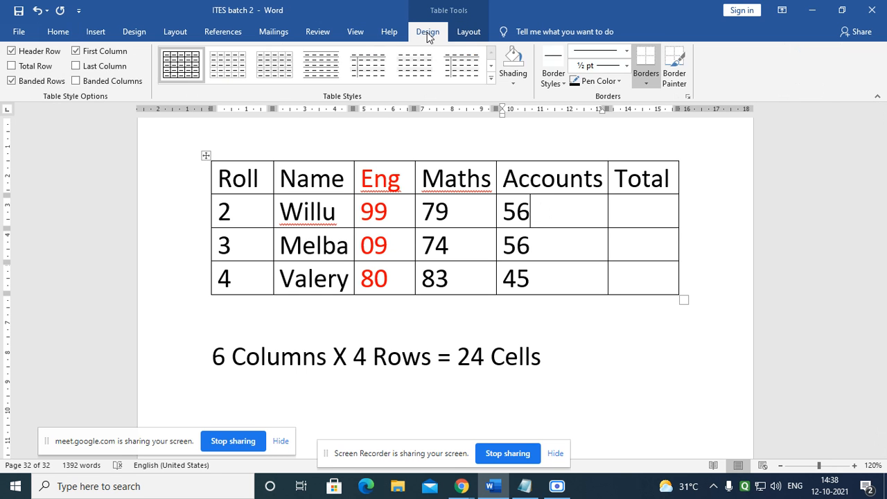
{"action": "left_click", "coordinate": [467, 32]}
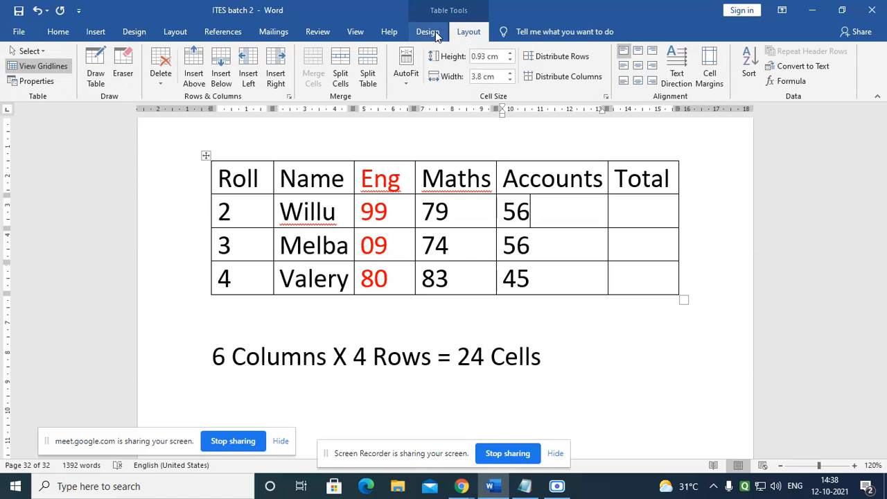
{"action": "left_click", "coordinate": [435, 32]}
{"action": "left_click", "coordinate": [463, 32]}
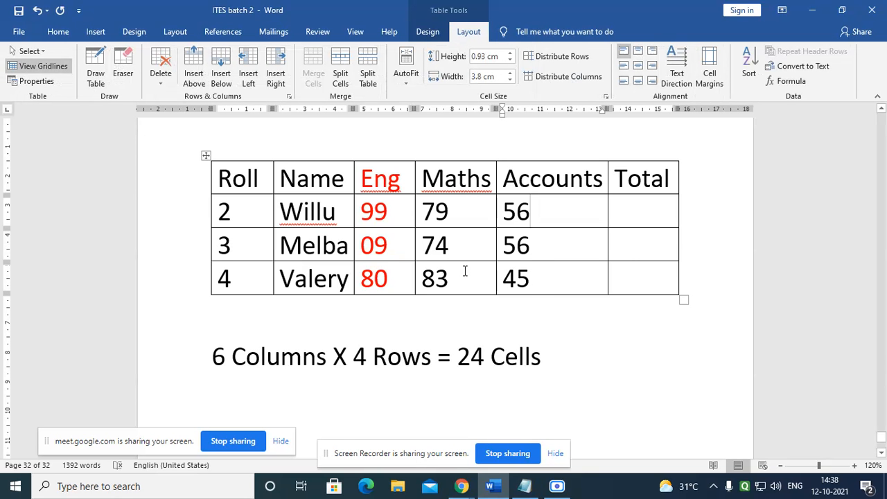
Step: Put the caret on the blank line below the 24-cell caption, ready to insert content
{"action": "scroll", "coordinate": [464, 271], "scroll_direction": "up", "scroll_amount": 2}
{"action": "scroll", "coordinate": [392, 264], "scroll_direction": "down", "scroll_amount": 5}
{"action": "left_click", "coordinate": [395, 296]}
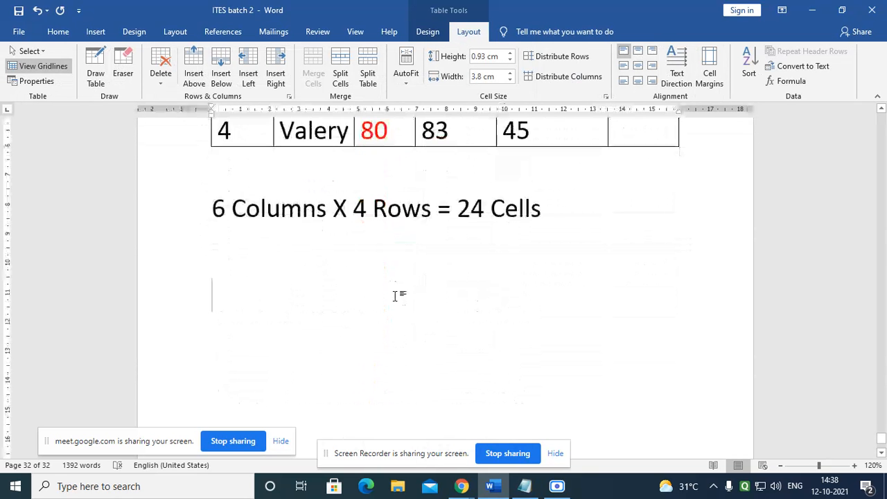
{"action": "left_click", "coordinate": [93, 32]}
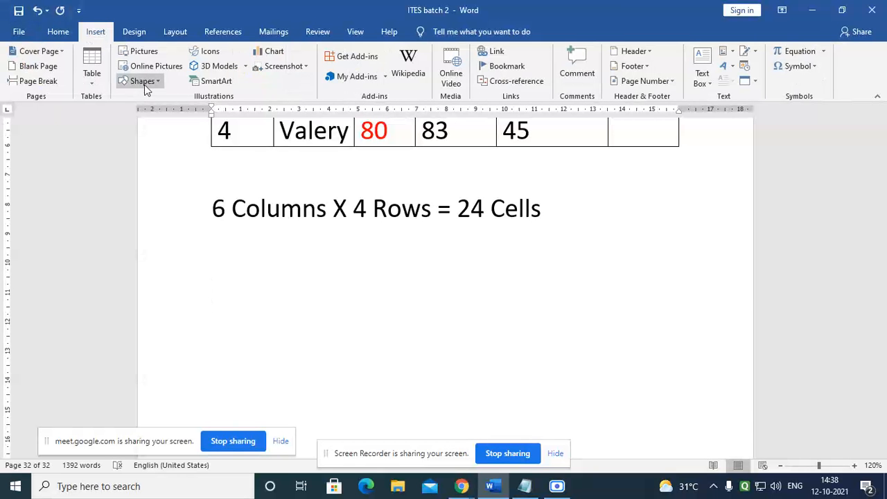
Step: Draw a blue snip same-side corner rectangle below the 24-cell caption and deselect it
{"action": "left_click", "coordinate": [145, 82]}
{"action": "left_click", "coordinate": [165, 179]}
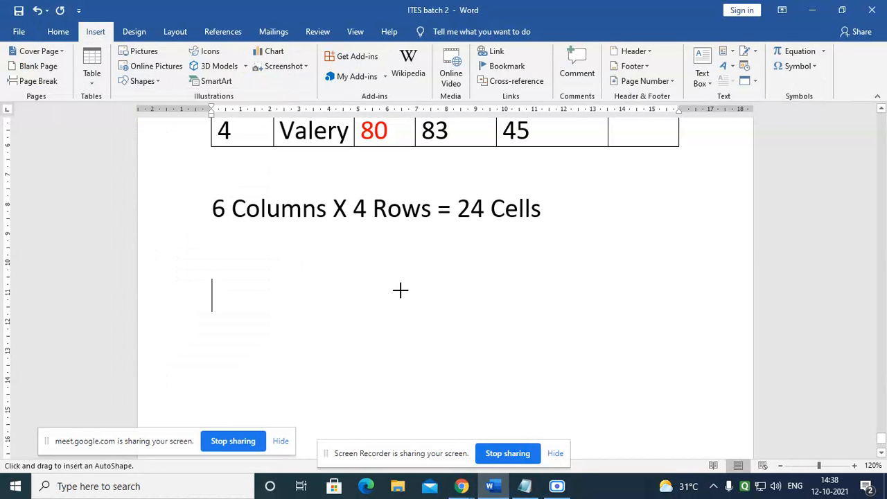
{"action": "left_click_drag", "start_coordinate": [400, 290], "coordinate": [575, 406]}
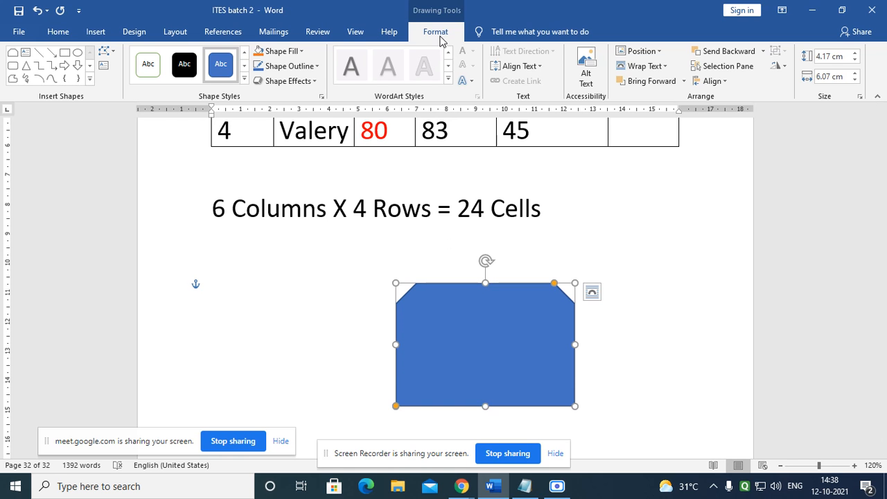
{"action": "left_click", "coordinate": [655, 217]}
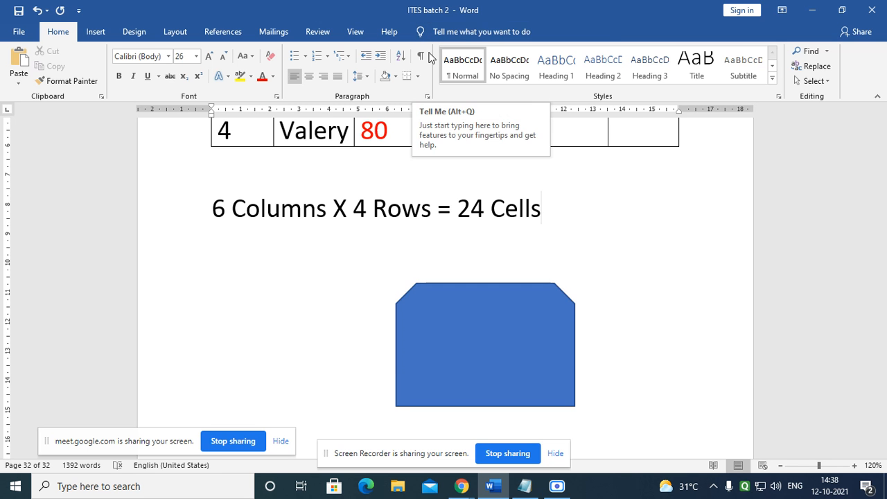
{"action": "scroll", "coordinate": [427, 231], "scroll_direction": "up", "scroll_amount": 3}
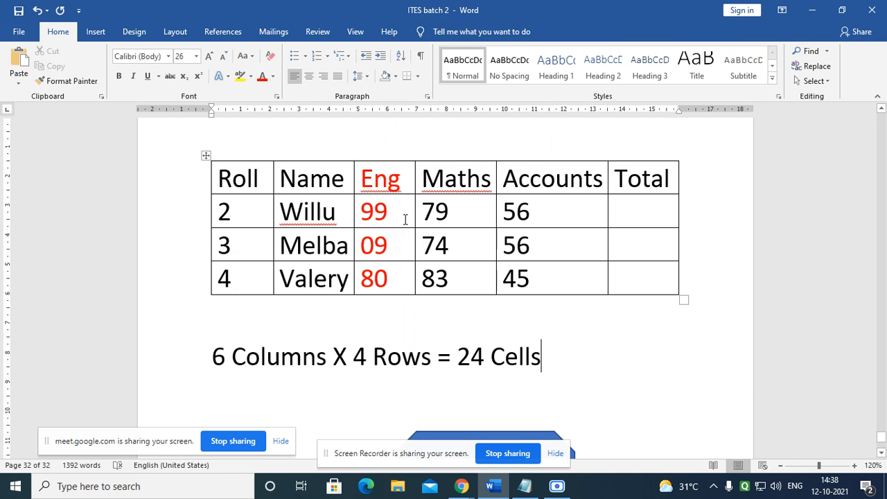
{"action": "left_click", "coordinate": [405, 220]}
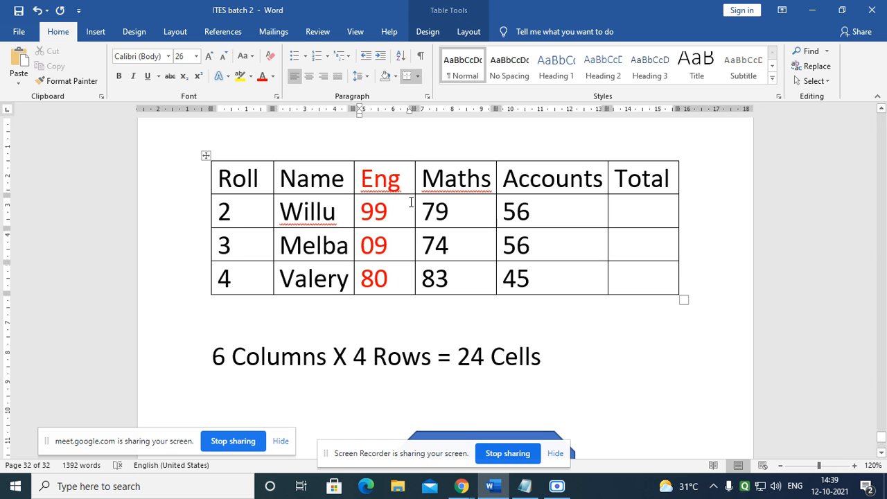
{"action": "left_click", "coordinate": [260, 217]}
{"action": "left_click", "coordinate": [269, 239]}
{"action": "left_click", "coordinate": [552, 366]}
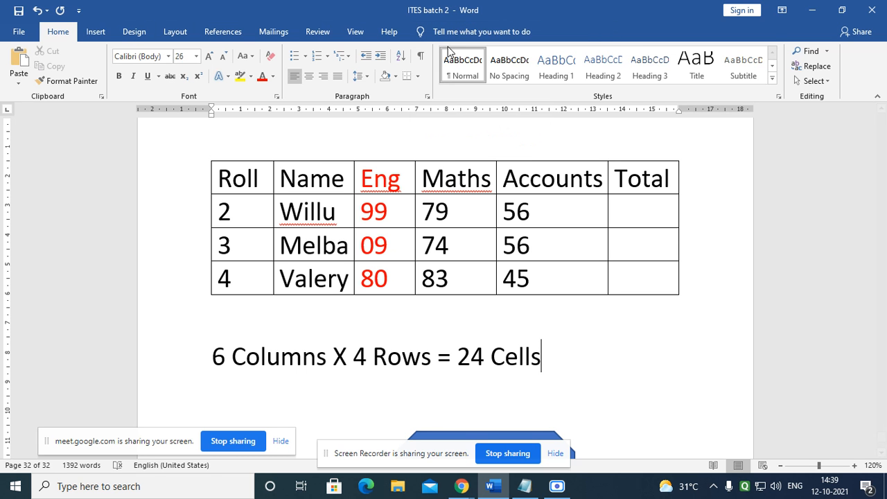
{"action": "left_click", "coordinate": [553, 216]}
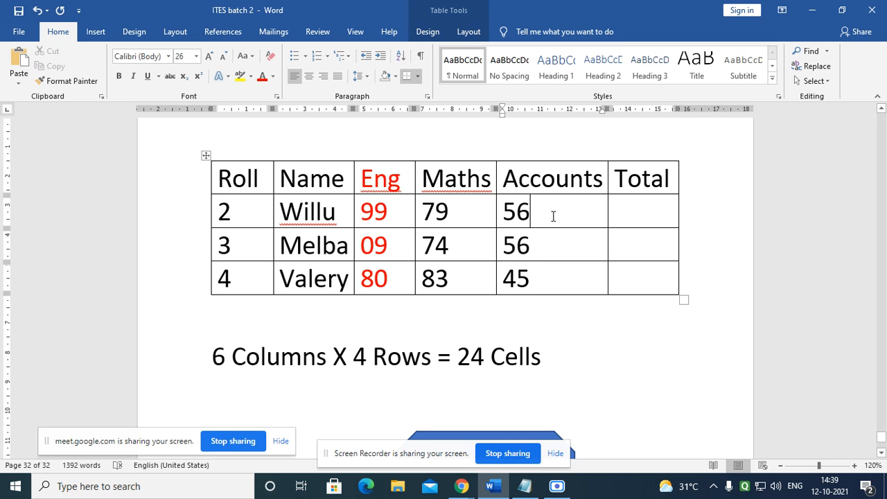
{"action": "left_click", "coordinate": [646, 218]}
{"action": "left_click", "coordinate": [646, 285]}
{"action": "left_click", "coordinate": [573, 277]}
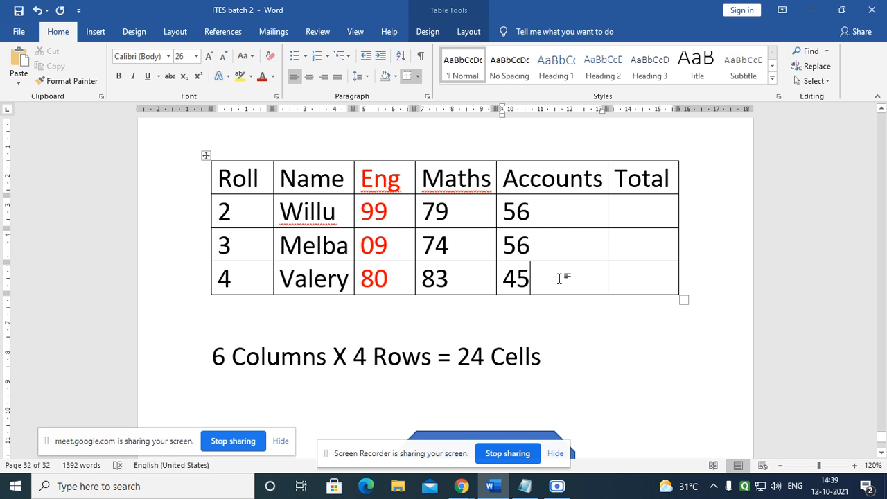
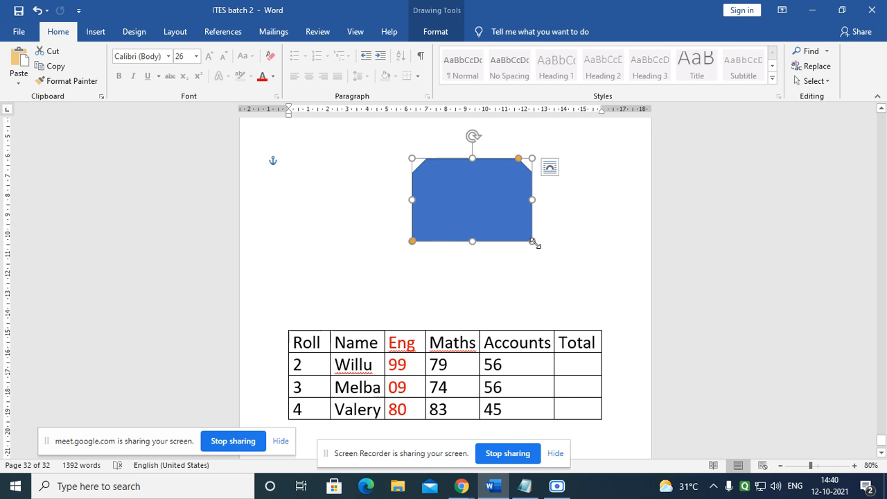
Step: Shrink the blue shape and drag the table's corner handle to make its rows taller
{"action": "left_click_drag", "start_coordinate": [532, 240], "coordinate": [483, 185]}
{"action": "scroll", "coordinate": [461, 250], "scroll_direction": "down", "scroll_amount": 2}
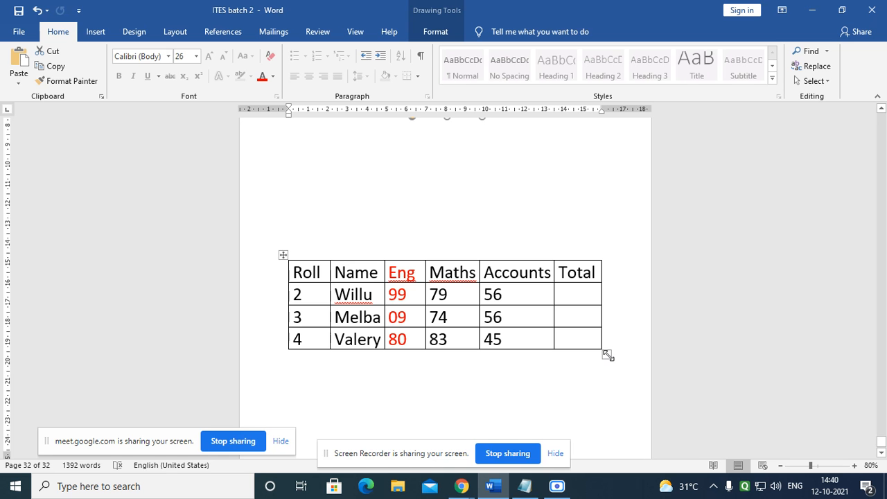
{"action": "left_click_drag", "start_coordinate": [608, 355], "coordinate": [409, 421]}
{"action": "scroll", "coordinate": [485, 369], "scroll_direction": "down", "scroll_amount": 2}
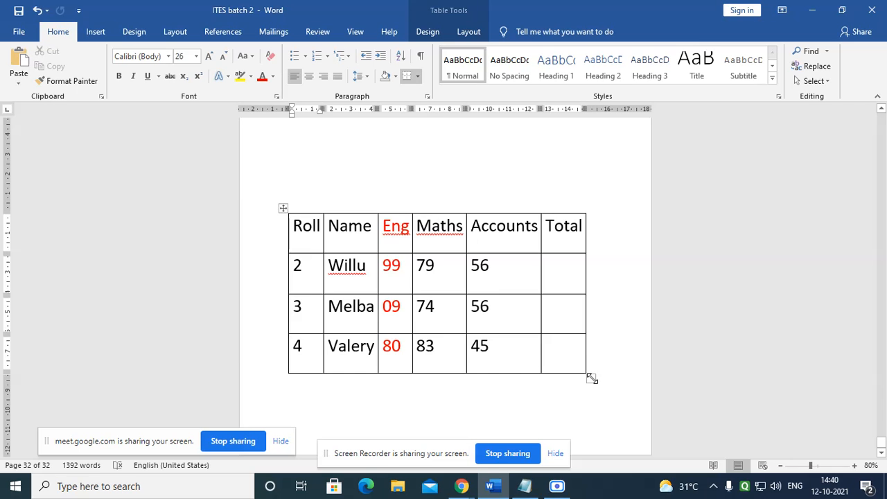
{"action": "left_click_drag", "start_coordinate": [591, 378], "coordinate": [590, 413]}
Step: Undo an overshooting resize, reposition the table, and enlarge its rows again
{"action": "left_click", "coordinate": [570, 354]}
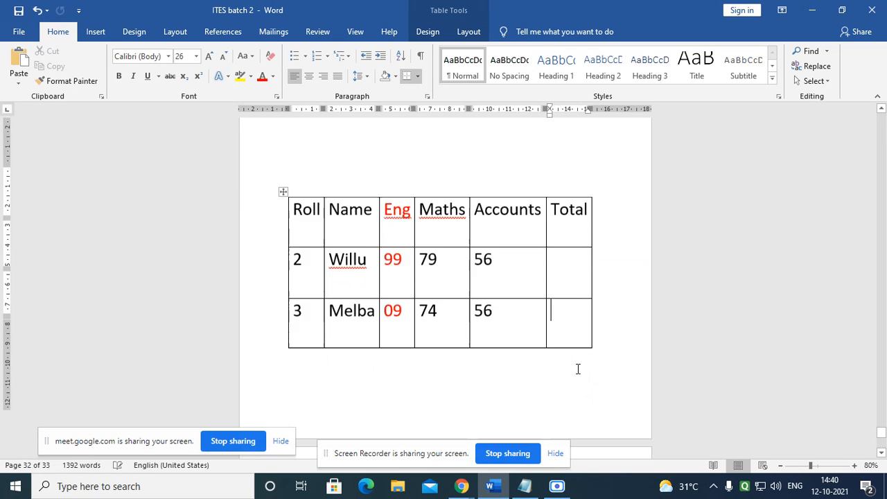
{"action": "scroll", "coordinate": [578, 369], "scroll_direction": "down", "scroll_amount": 3}
{"action": "left_click_drag", "start_coordinate": [597, 423], "coordinate": [547, 166]}
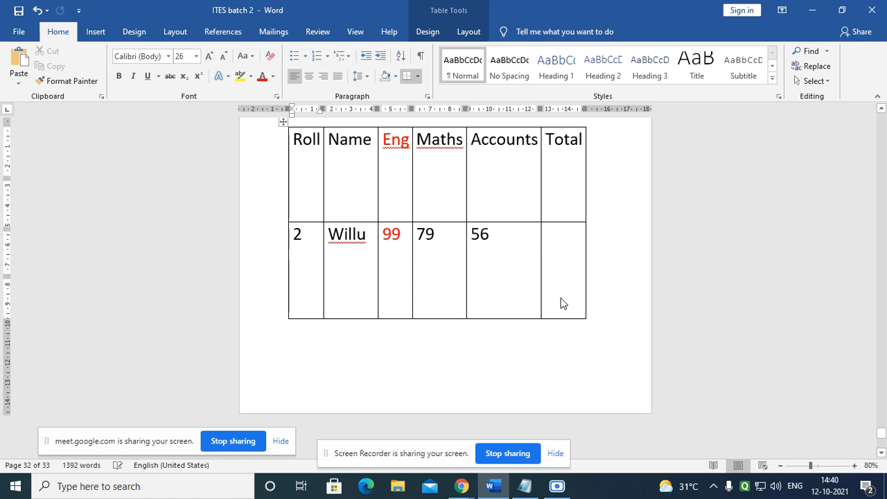
{"action": "key", "text": "ctrl+z"}
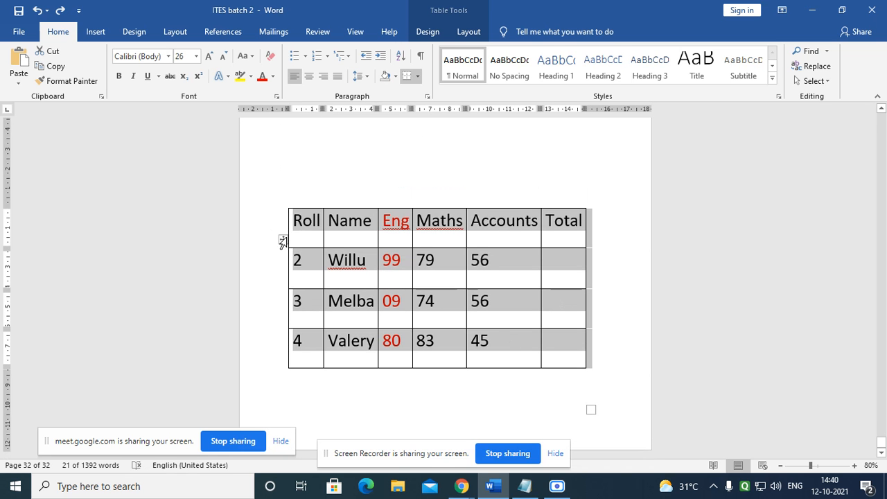
{"action": "left_click", "coordinate": [392, 262]}
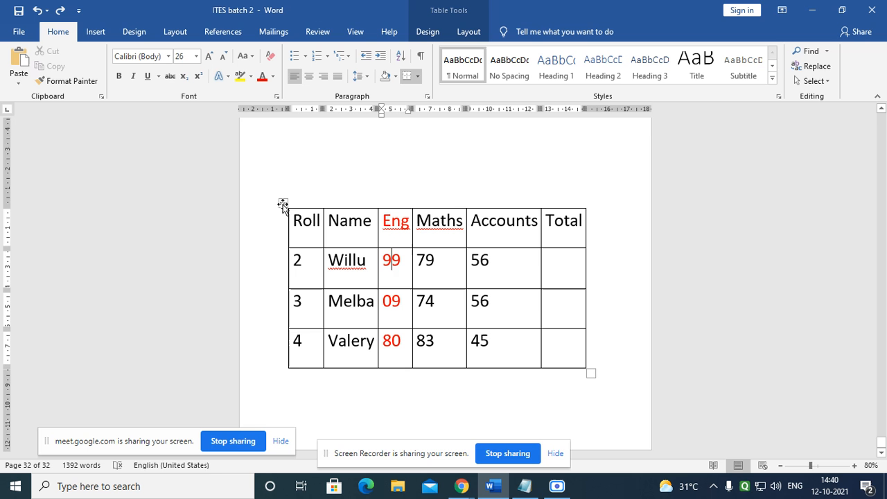
{"action": "left_click_drag", "start_coordinate": [284, 203], "coordinate": [284, 144]}
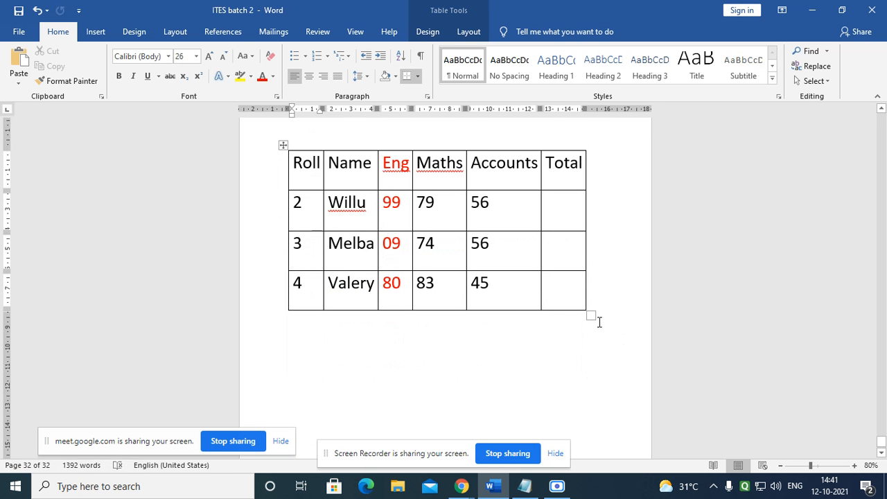
{"action": "left_click_drag", "start_coordinate": [591, 316], "coordinate": [557, 332]}
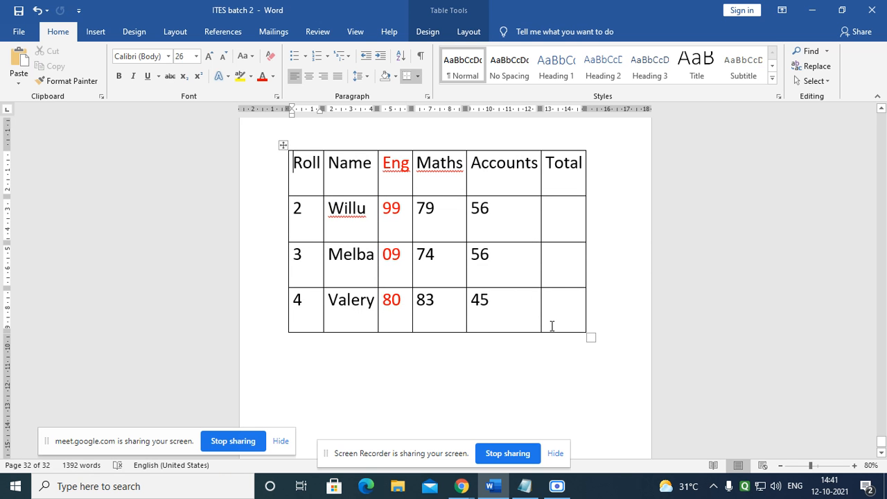
{"action": "scroll", "coordinate": [463, 292], "scroll_direction": "up", "scroll_amount": 2}
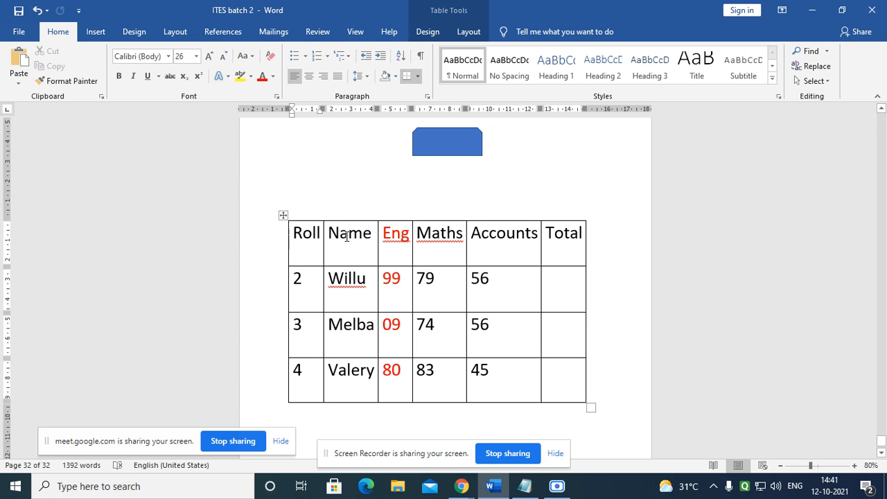
Step: Widen the Name column by dragging its border with Eng to the right
{"action": "left_click", "coordinate": [372, 286]}
{"action": "left_click_drag", "start_coordinate": [377, 275], "coordinate": [394, 277]}
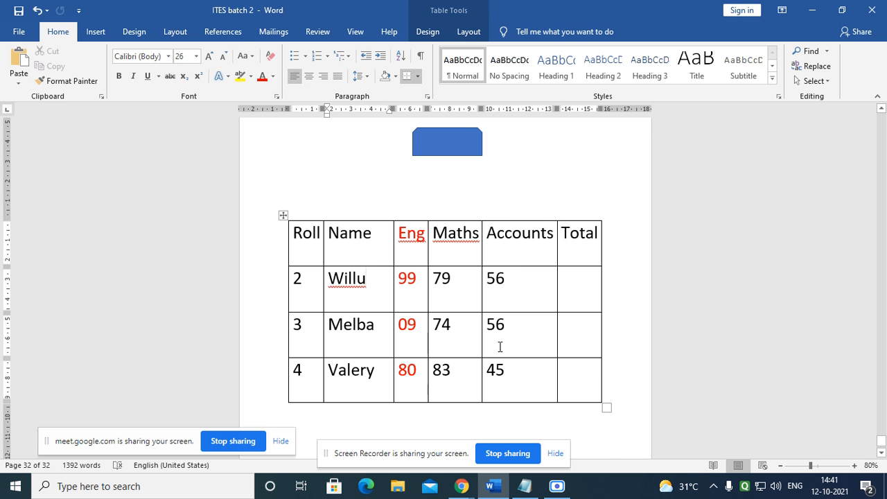
{"action": "scroll", "coordinate": [477, 324], "scroll_direction": "up", "scroll_amount": 5, "text": "ctrl"}
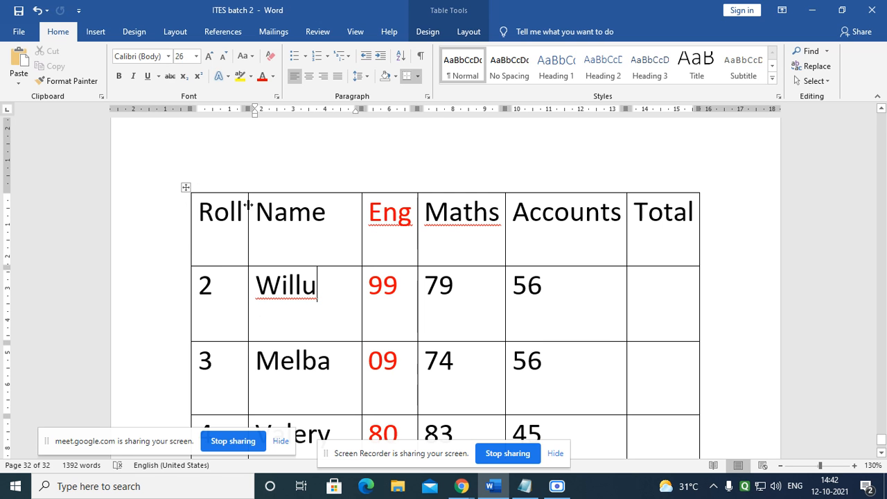
Step: Widen the Name and Eng columns with the ruler markers, then show the View options
{"action": "left_click_drag", "start_coordinate": [247, 212], "coordinate": [251, 146]}
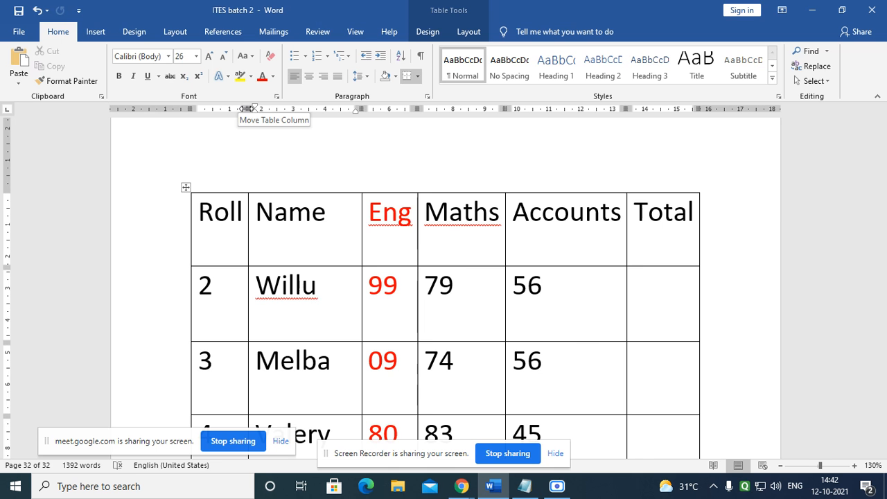
{"action": "mouse_move", "coordinate": [248, 109]}
{"action": "left_mouse_down"}
{"action": "mouse_move", "coordinate": [450, 127]}
{"action": "mouse_move", "coordinate": [224, 129]}
{"action": "left_mouse_up"}
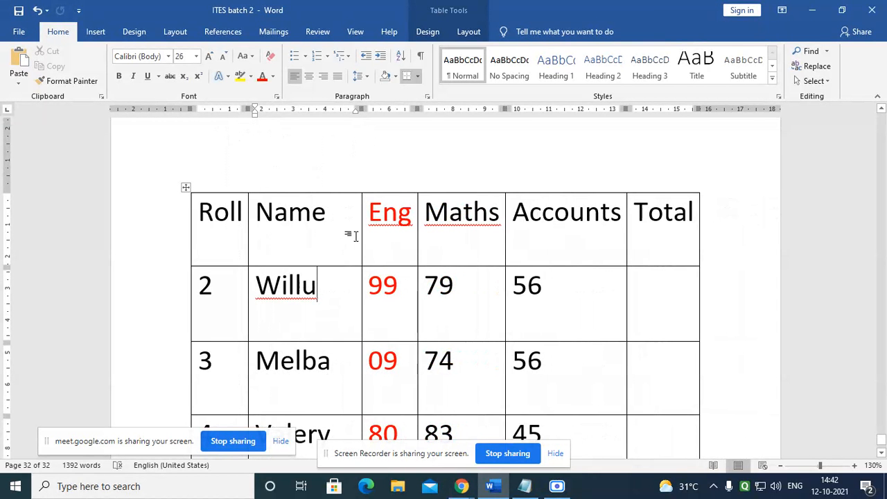
{"action": "scroll", "coordinate": [340, 202], "scroll_direction": "down", "scroll_amount": 2}
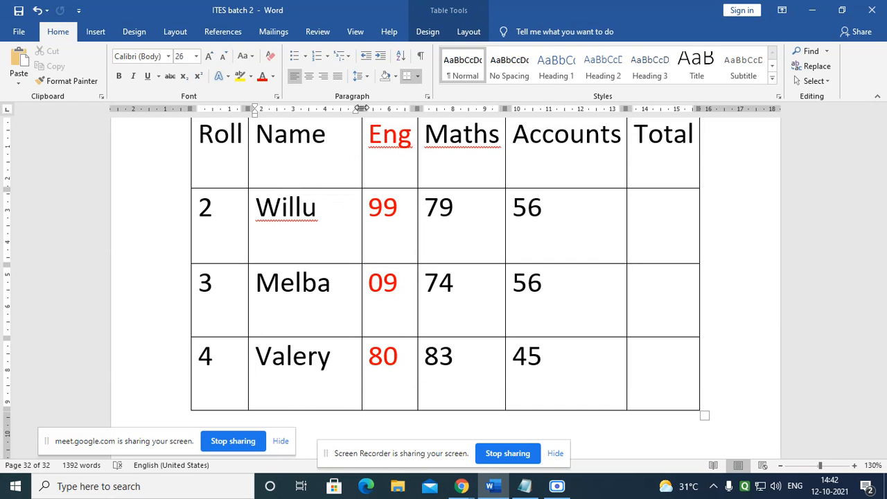
{"action": "left_click_drag", "start_coordinate": [361, 108], "coordinate": [462, 112]}
{"action": "scroll", "coordinate": [486, 224], "scroll_direction": "up", "scroll_amount": 3}
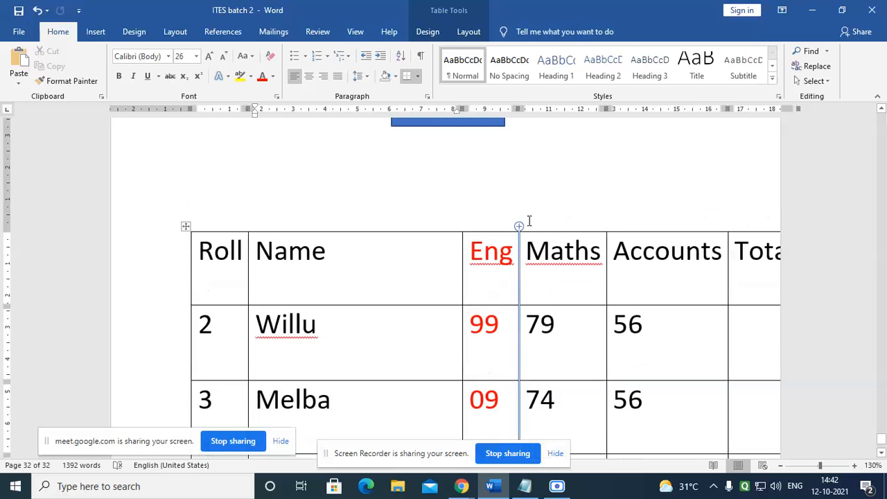
{"action": "scroll", "coordinate": [510, 208], "scroll_direction": "down", "scroll_amount": 1}
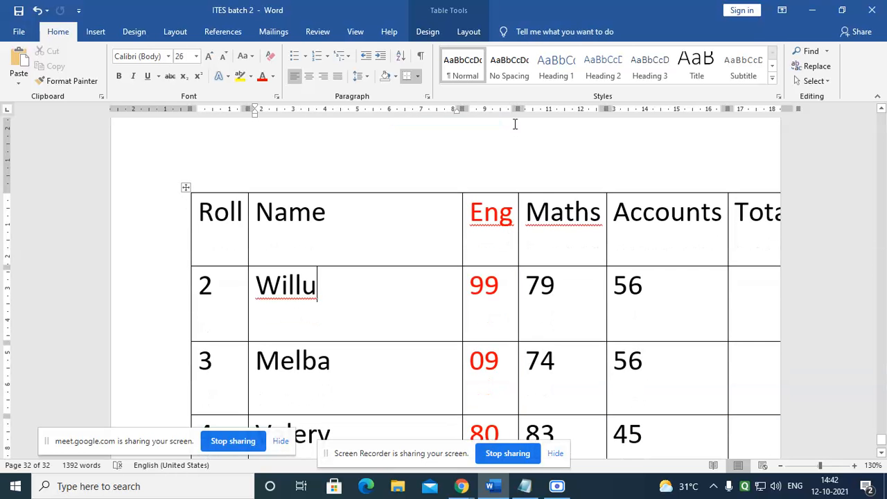
{"action": "mouse_move", "coordinate": [519, 109]}
{"action": "left_mouse_down"}
{"action": "mouse_move", "coordinate": [594, 109]}
{"action": "mouse_move", "coordinate": [534, 109]}
{"action": "left_mouse_up"}
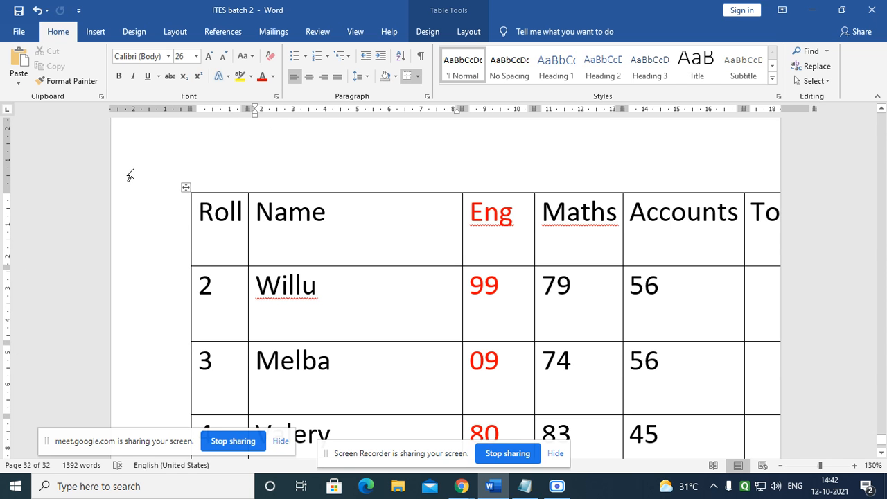
{"action": "left_click", "coordinate": [355, 34]}
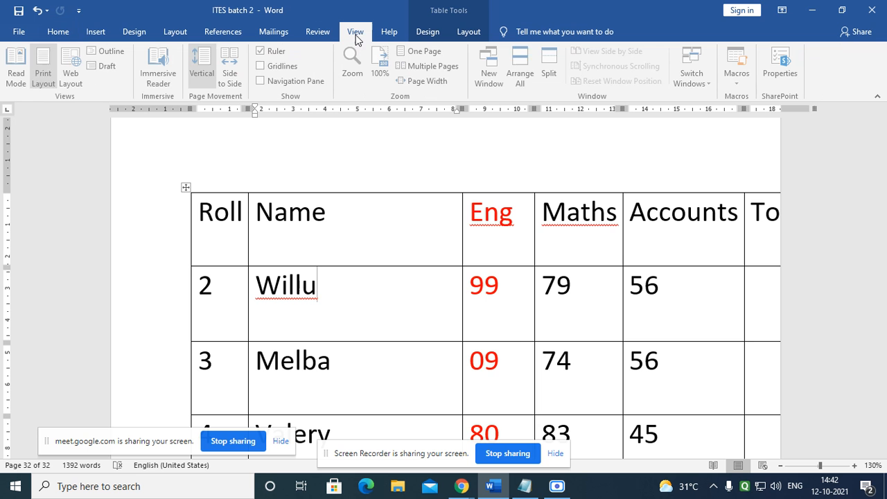
{"action": "left_click", "coordinate": [264, 53]}
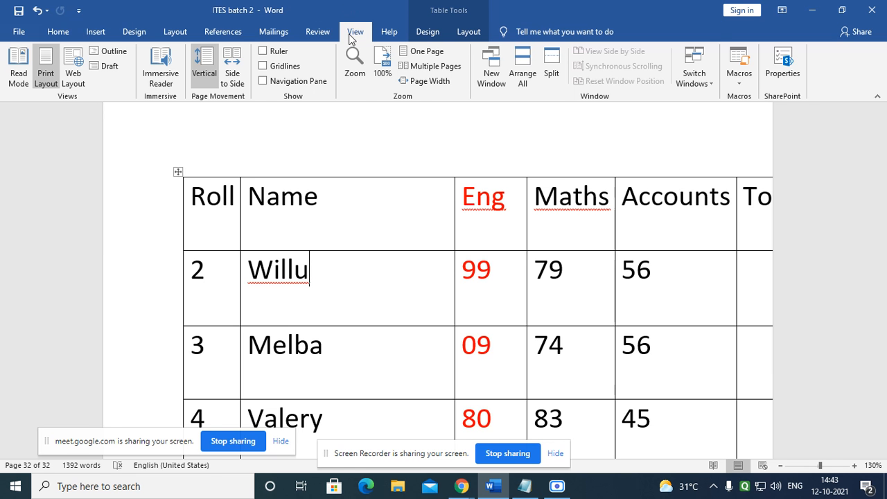
{"action": "left_click", "coordinate": [262, 50]}
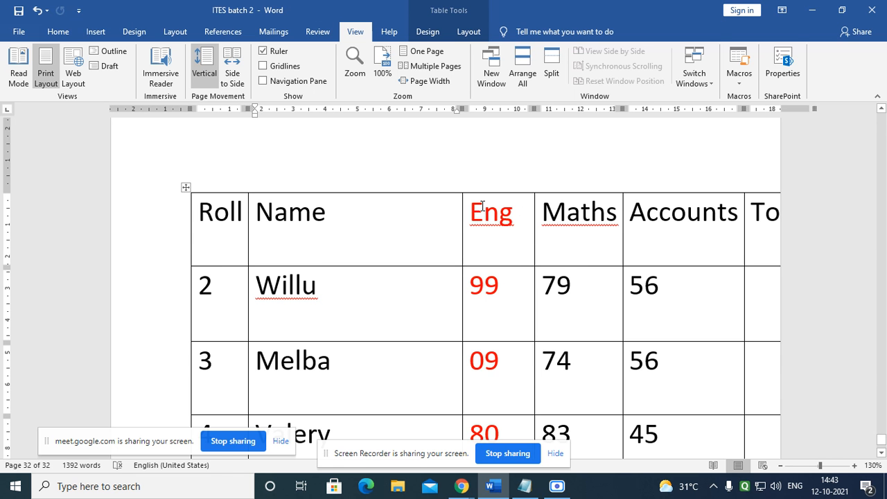
Step: Narrow the Eng and Name columns until the Total column fits on the page
{"action": "left_click_drag", "start_coordinate": [470, 211], "coordinate": [519, 214]}
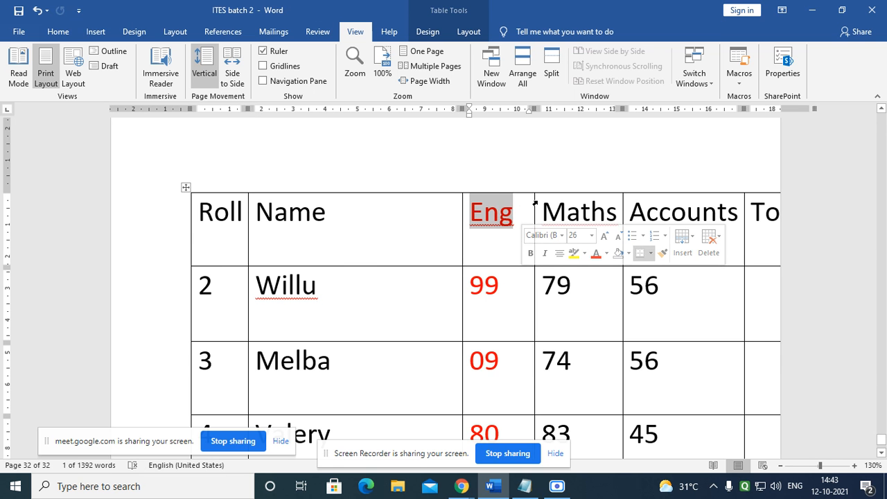
{"action": "left_click", "coordinate": [506, 312]}
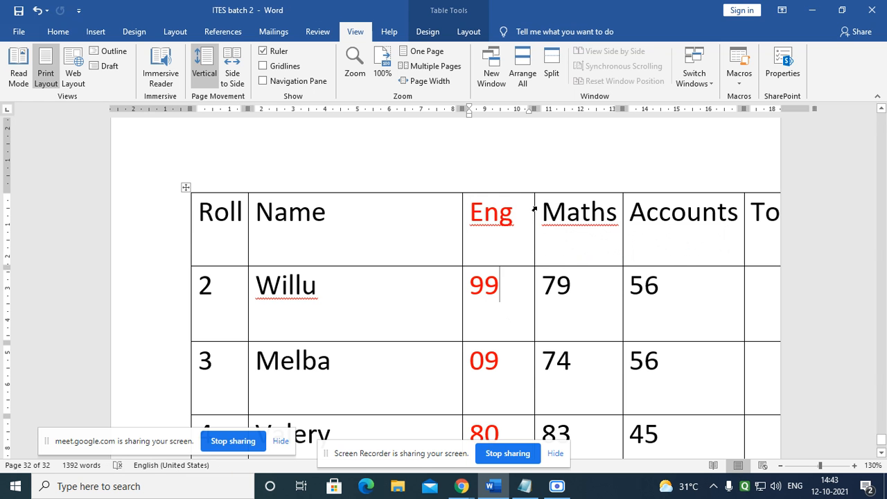
{"action": "left_click_drag", "start_coordinate": [535, 213], "coordinate": [504, 216]}
{"action": "left_click_drag", "start_coordinate": [496, 215], "coordinate": [498, 213]}
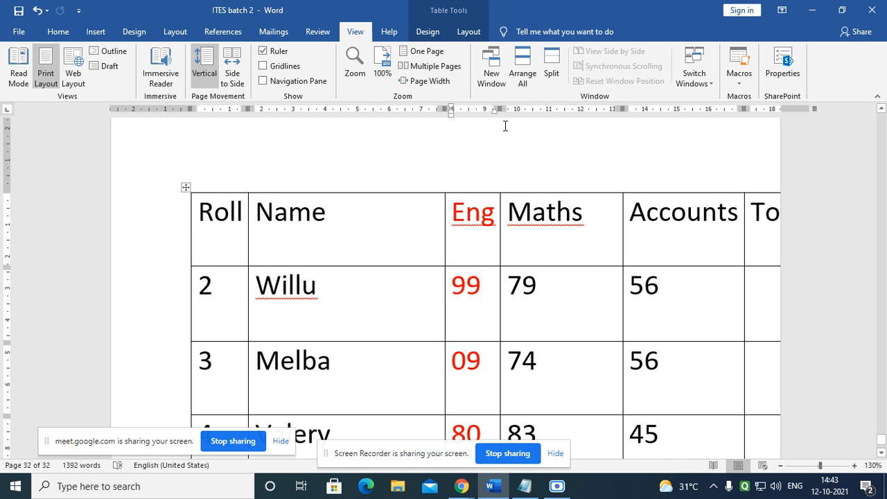
{"action": "mouse_move", "coordinate": [501, 109]}
{"action": "left_mouse_down"}
{"action": "mouse_move", "coordinate": [568, 109]}
{"action": "mouse_move", "coordinate": [495, 112]}
{"action": "left_mouse_up"}
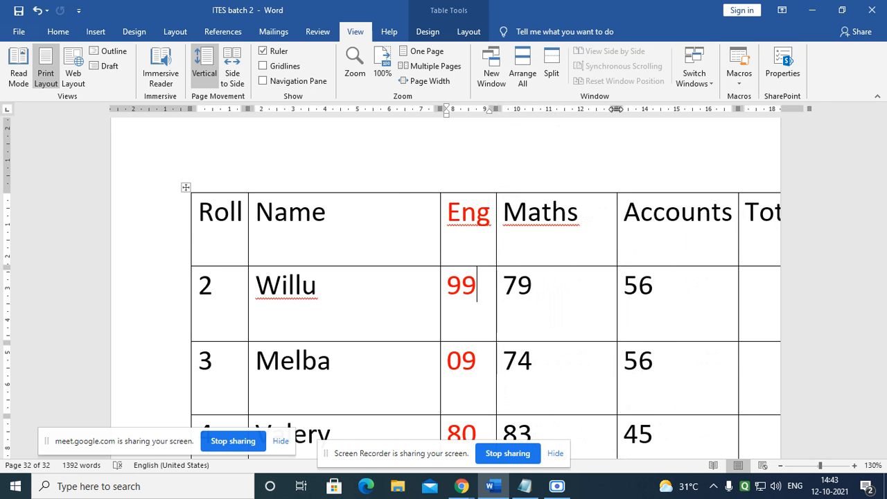
{"action": "left_click_drag", "start_coordinate": [616, 109], "coordinate": [511, 115]}
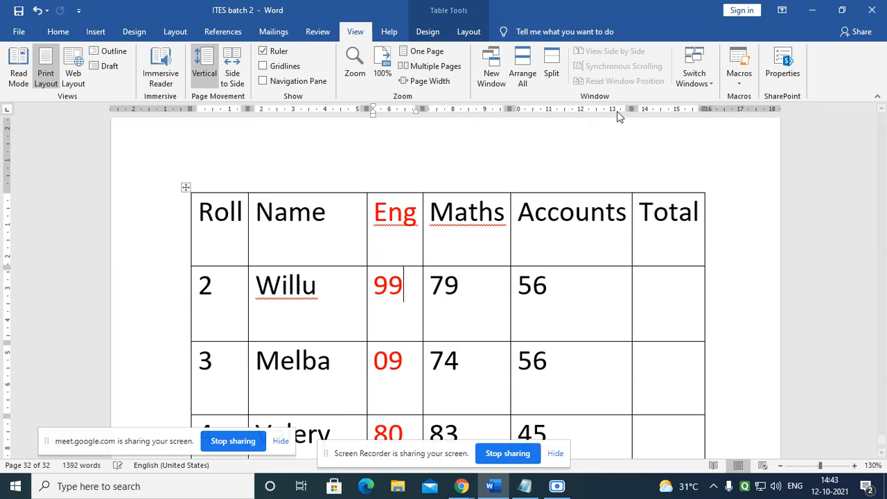
{"action": "left_click_drag", "start_coordinate": [630, 109], "coordinate": [529, 118]}
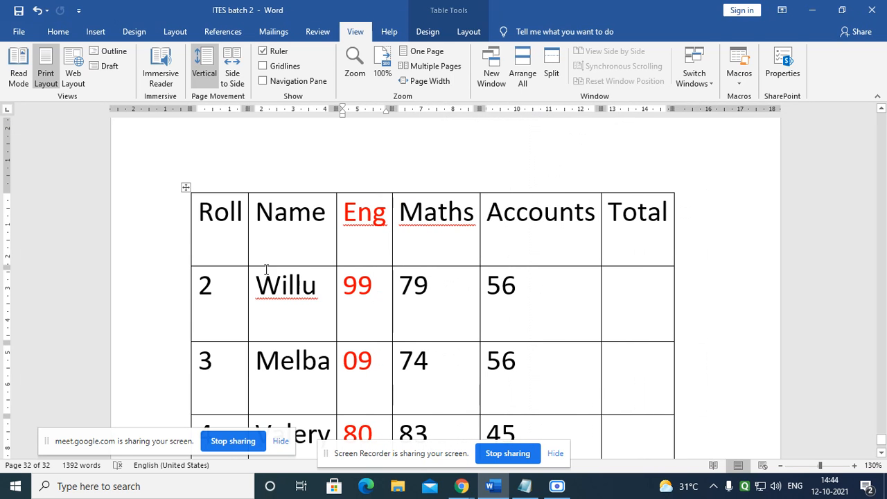
Step: Drag the header, Willu and Melba row borders up to shorten those rows
{"action": "scroll", "coordinate": [278, 261], "scroll_direction": "down", "scroll_amount": 2}
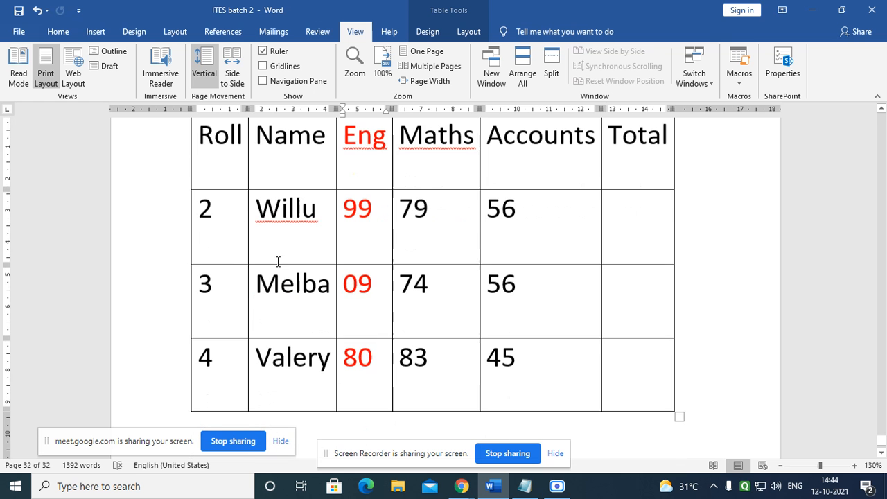
{"action": "scroll", "coordinate": [257, 217], "scroll_direction": "up", "scroll_amount": 2}
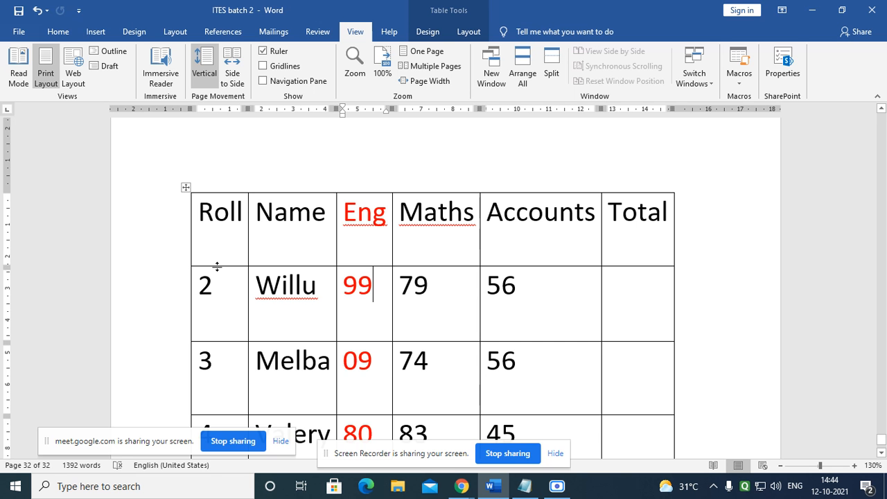
{"action": "left_click_drag", "start_coordinate": [218, 267], "coordinate": [228, 241]}
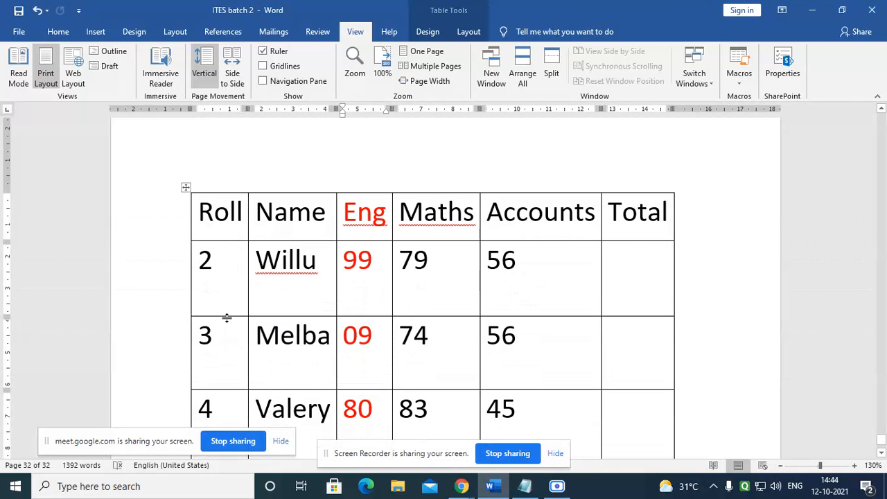
{"action": "left_click_drag", "start_coordinate": [227, 316], "coordinate": [232, 276]}
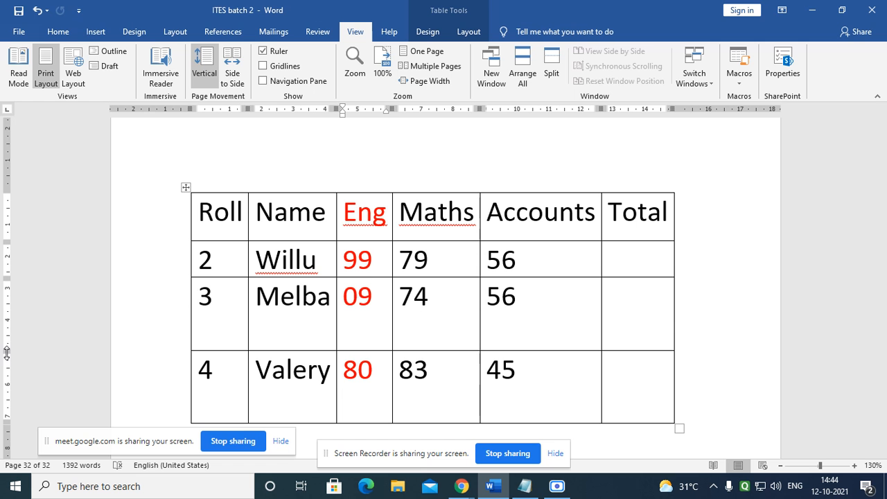
{"action": "mouse_move", "coordinate": [7, 351]}
{"action": "left_mouse_down"}
{"action": "mouse_move", "coordinate": [9, 339]}
{"action": "mouse_move", "coordinate": [28, 400]}
{"action": "mouse_move", "coordinate": [31, 315]}
{"action": "left_mouse_up"}
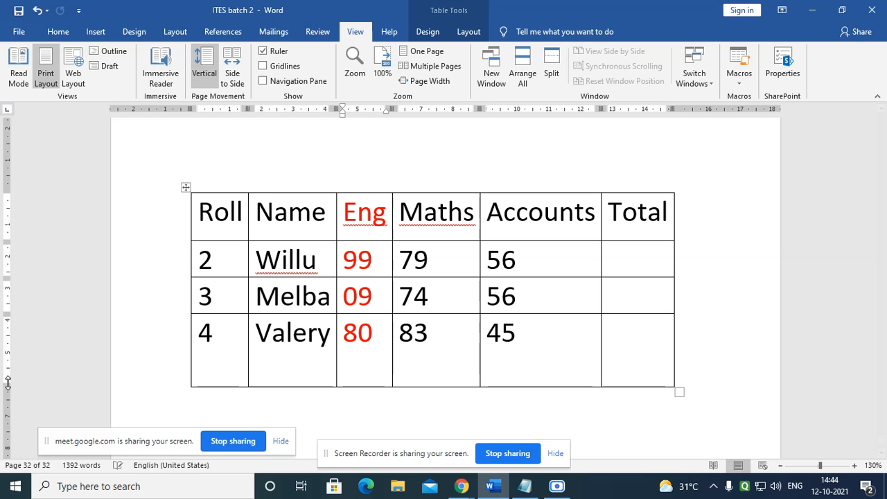
{"action": "left_click_drag", "start_coordinate": [6, 389], "coordinate": [71, 394]}
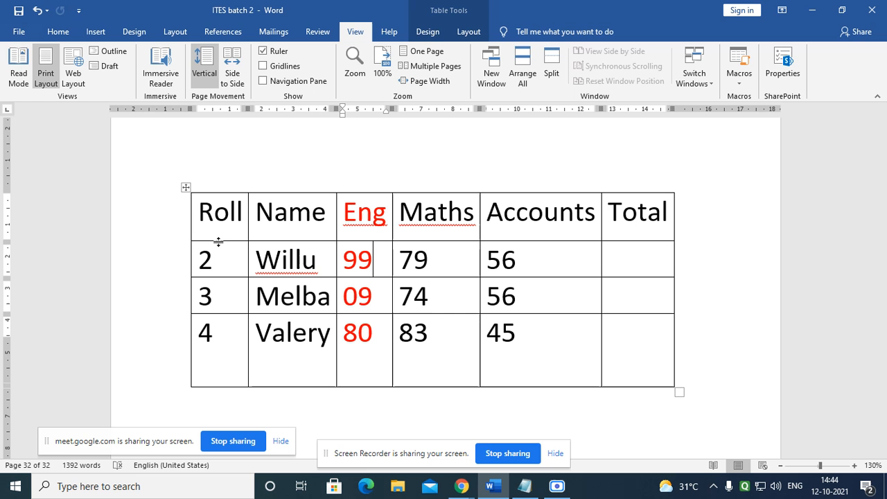
Step: Show the Table Layout options and put the caret in the Maths header cell
{"action": "left_click", "coordinate": [437, 33]}
{"action": "left_click", "coordinate": [469, 32]}
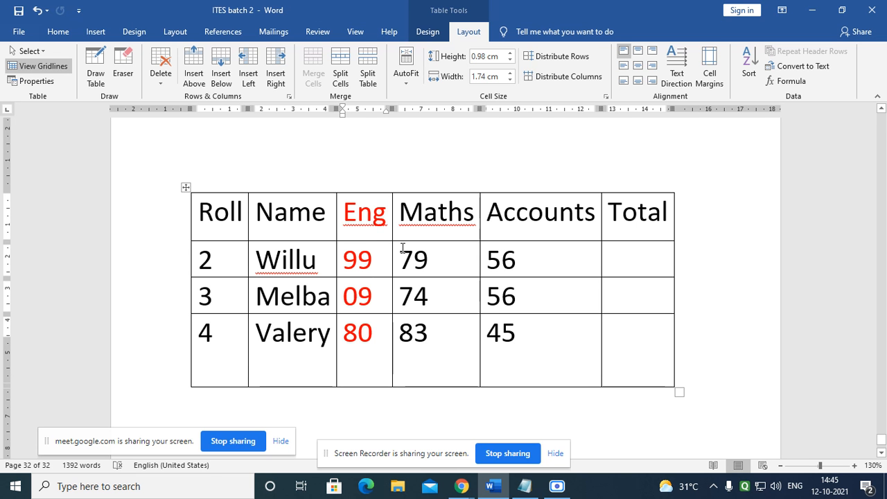
{"action": "left_click", "coordinate": [393, 216]}
{"action": "left_click", "coordinate": [444, 214]}
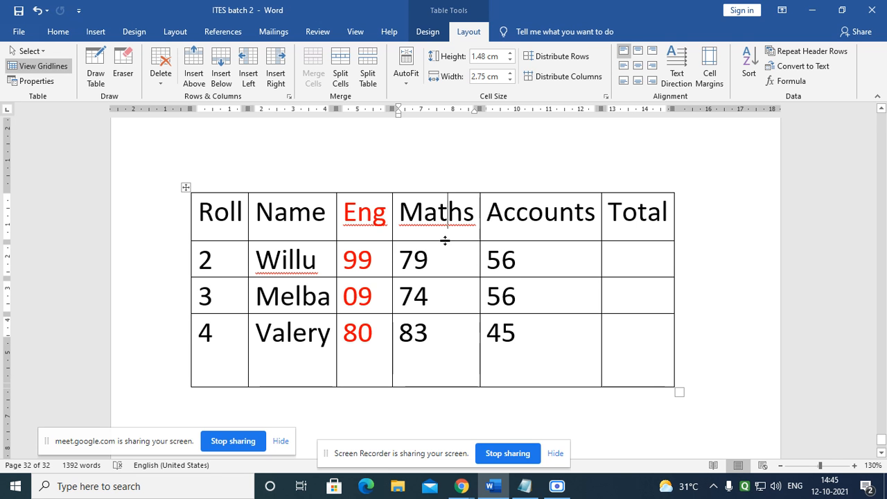
{"action": "left_click", "coordinate": [359, 214]}
{"action": "left_click", "coordinate": [450, 212]}
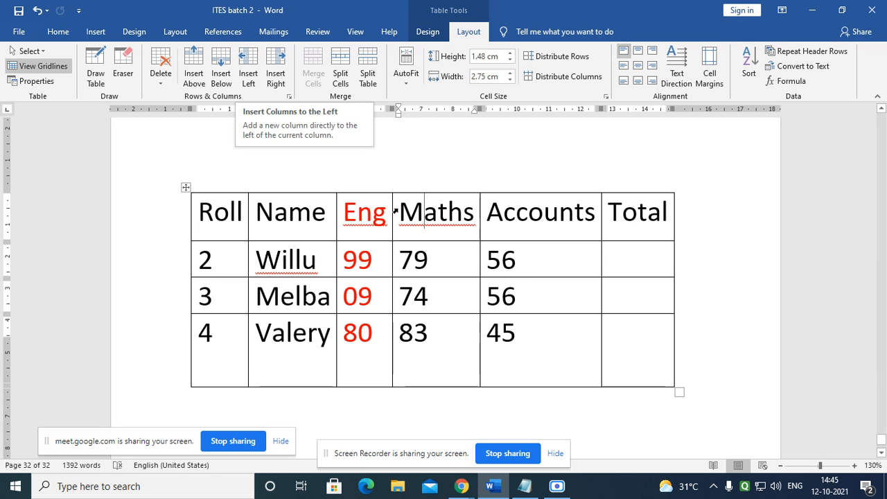
Step: Insert two empty columns left of Maths and widen the new one
{"action": "left_click", "coordinate": [254, 76]}
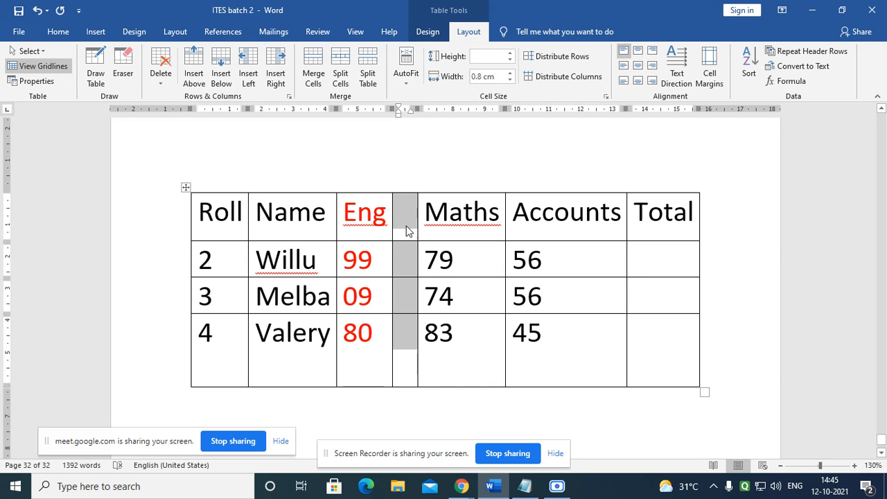
{"action": "left_click", "coordinate": [251, 69]}
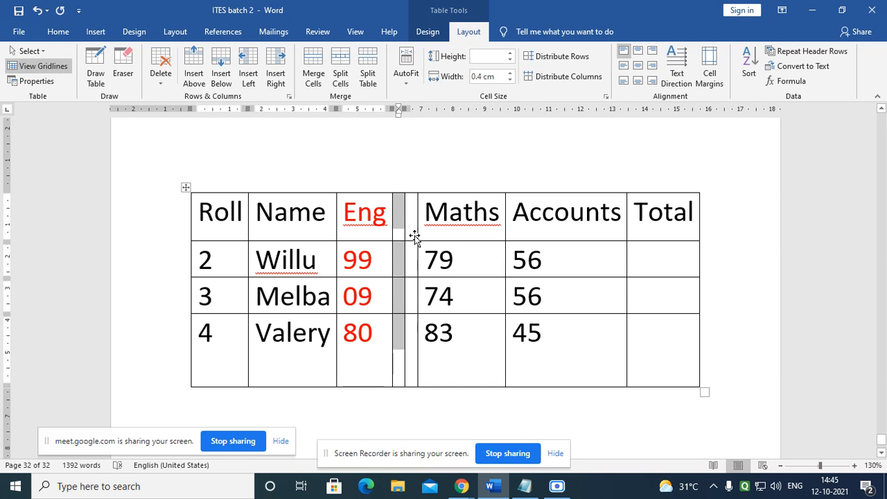
{"action": "left_click_drag", "start_coordinate": [416, 235], "coordinate": [460, 242]}
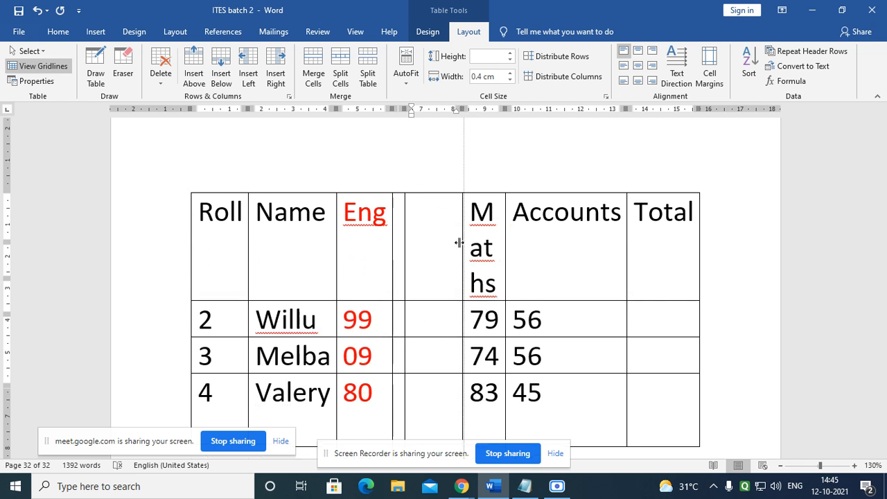
Step: Set all the table's text to 12 pt
{"action": "key", "text": "ctrl+a"}
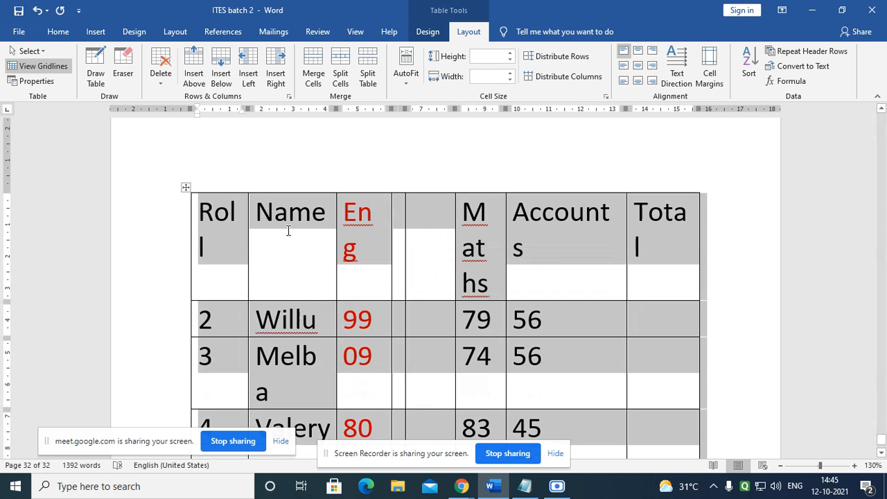
{"action": "left_click", "coordinate": [58, 31]}
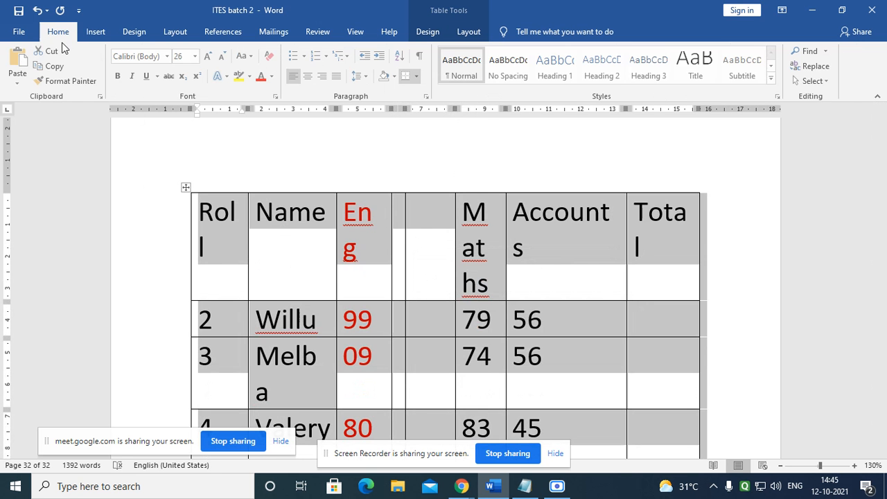
{"action": "left_click", "coordinate": [223, 56]}
{"action": "left_click", "coordinate": [223, 57]}
{"action": "left_click", "coordinate": [223, 56]}
{"action": "left_click", "coordinate": [223, 56]}
{"action": "left_click", "coordinate": [223, 56]}
{"action": "left_click", "coordinate": [224, 57]}
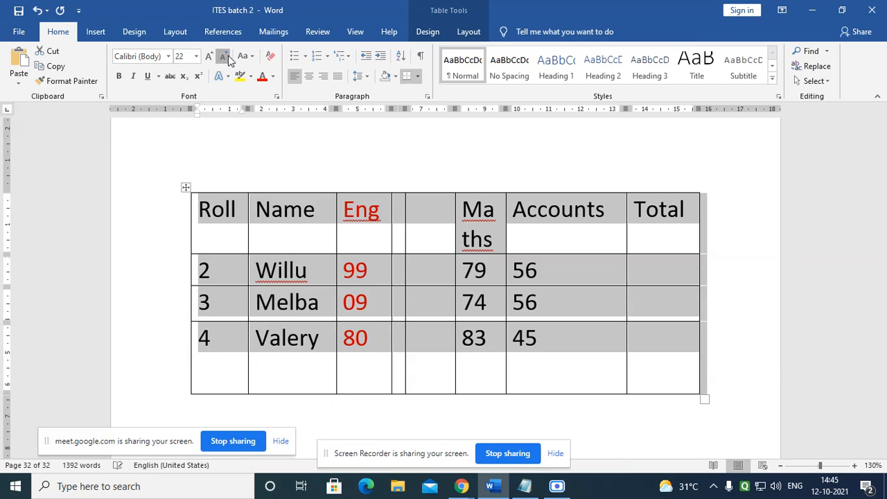
{"action": "left_click", "coordinate": [223, 56]}
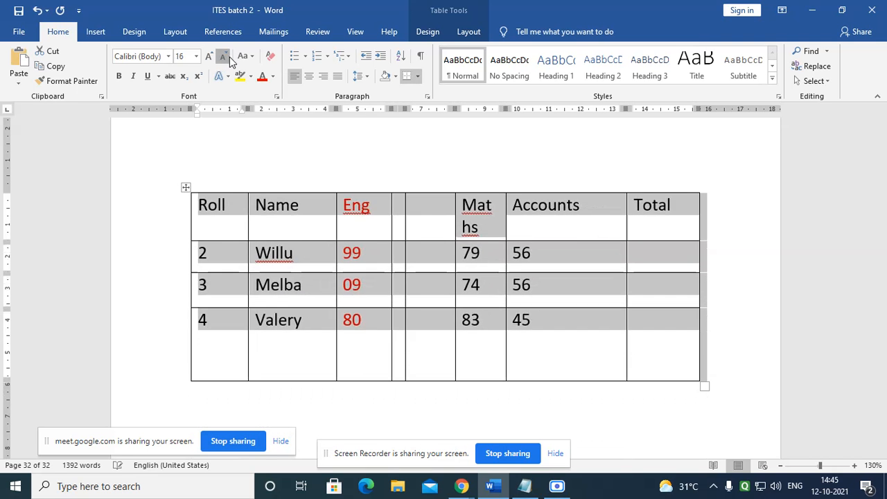
{"action": "left_click", "coordinate": [418, 251]}
Step: Widen the narrow empty column and shorten the Valery row to fit its text
{"action": "left_click", "coordinate": [405, 226]}
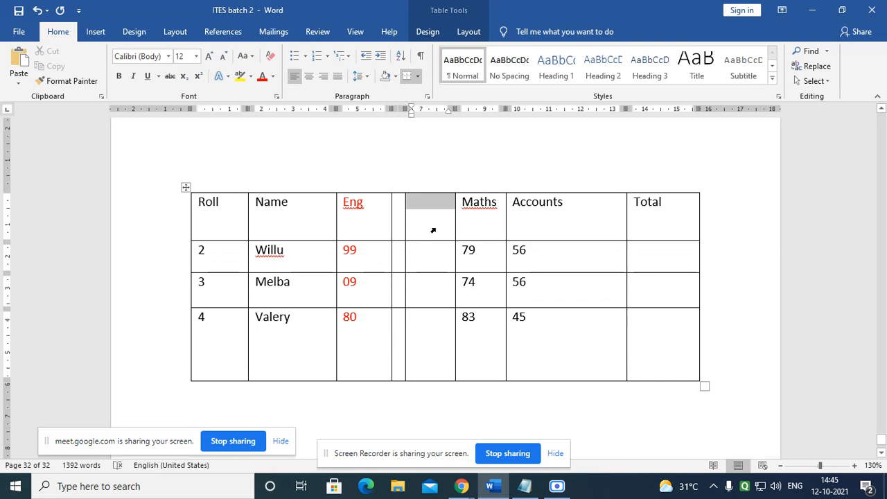
{"action": "left_click_drag", "start_coordinate": [405, 225], "coordinate": [430, 226]}
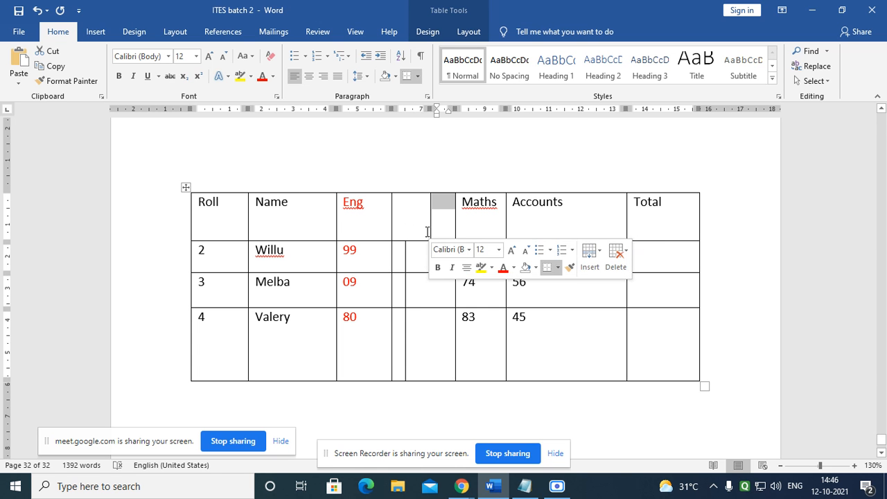
{"action": "key", "text": "ctrl+z"}
{"action": "left_click", "coordinate": [420, 337]}
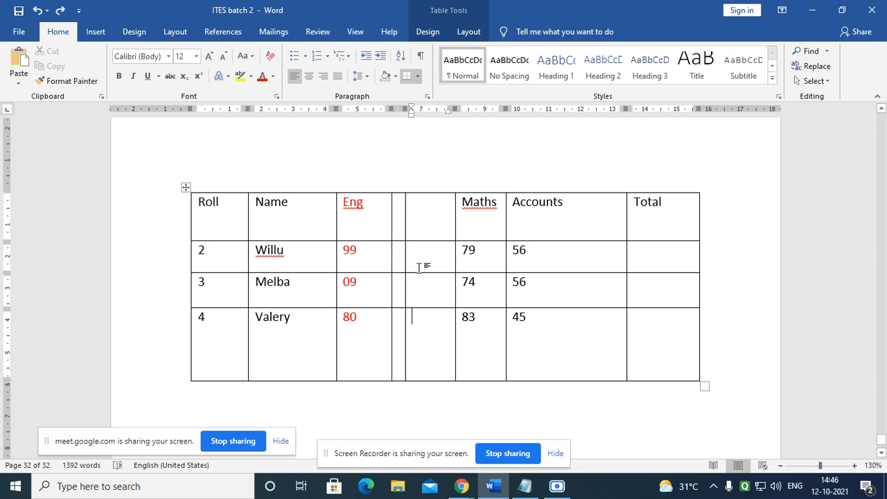
{"action": "left_click", "coordinate": [406, 235]}
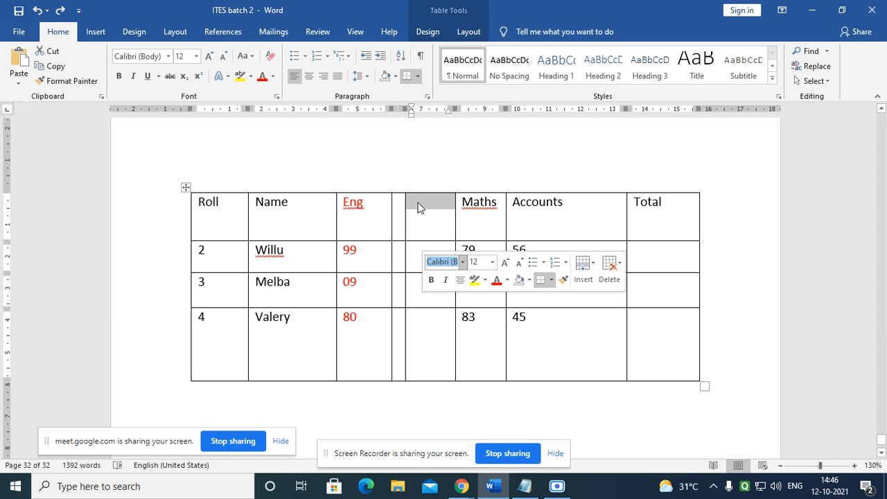
{"action": "left_click", "coordinate": [411, 130]}
{"action": "left_click", "coordinate": [401, 204]}
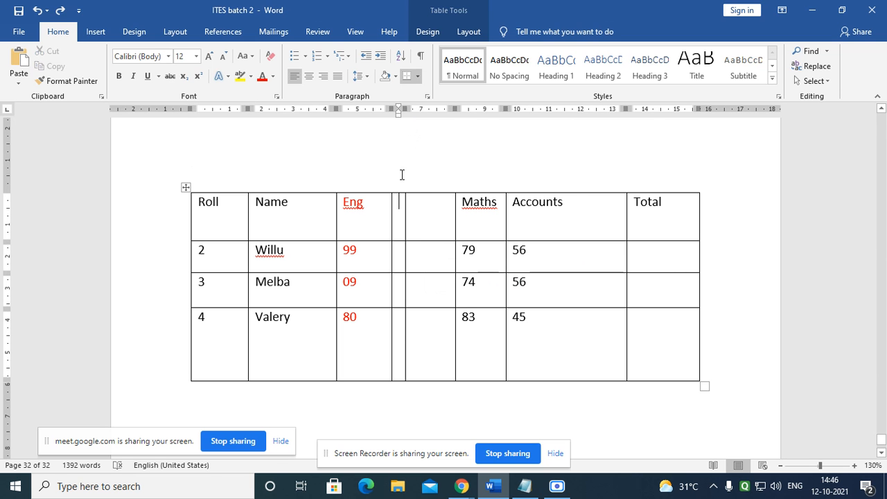
{"action": "mouse_move", "coordinate": [408, 109]}
{"action": "left_mouse_down"}
{"action": "mouse_move", "coordinate": [470, 108]}
{"action": "mouse_move", "coordinate": [448, 109]}
{"action": "left_mouse_up"}
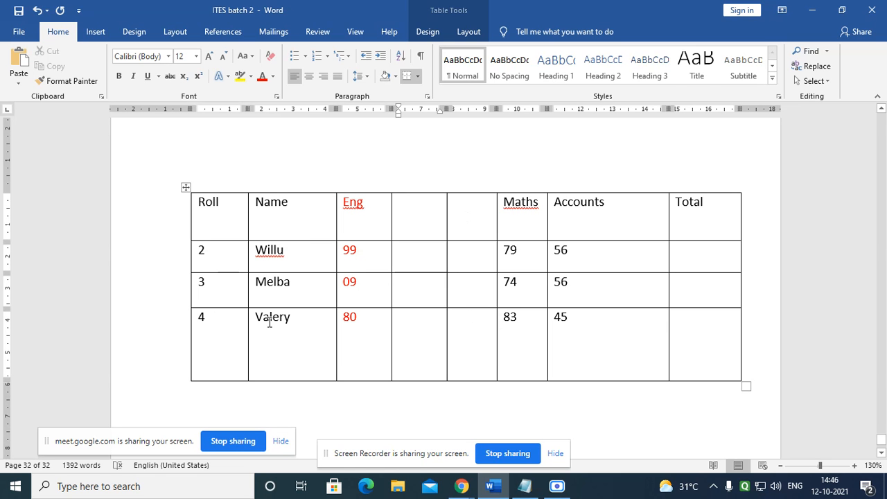
{"action": "left_click", "coordinate": [669, 318]}
{"action": "left_click_drag", "start_coordinate": [281, 381], "coordinate": [289, 336]}
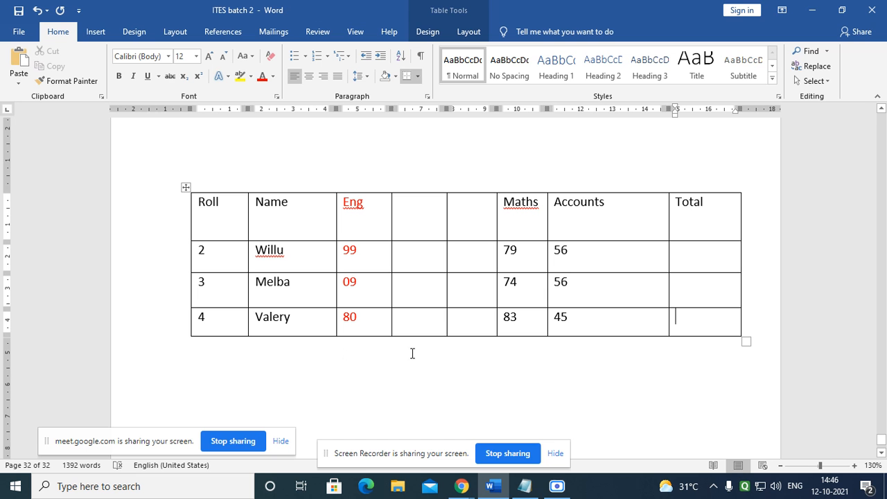
{"action": "left_click", "coordinate": [314, 334]}
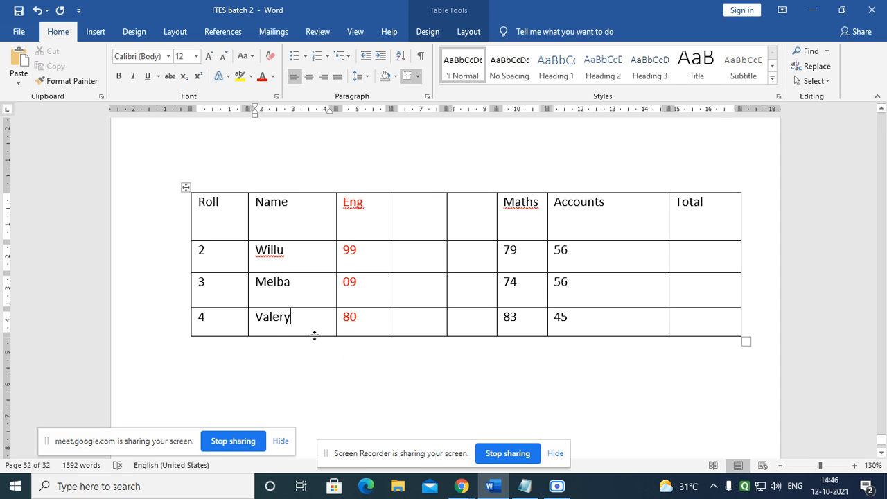
{"action": "left_click", "coordinate": [233, 324]}
{"action": "left_click", "coordinate": [298, 325]}
{"action": "left_click", "coordinate": [367, 331]}
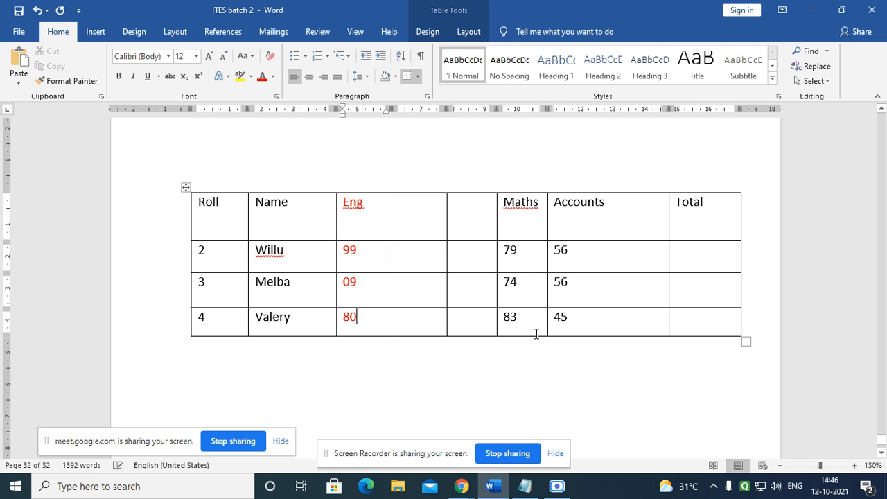
{"action": "left_click", "coordinate": [591, 326]}
{"action": "left_click", "coordinate": [474, 327]}
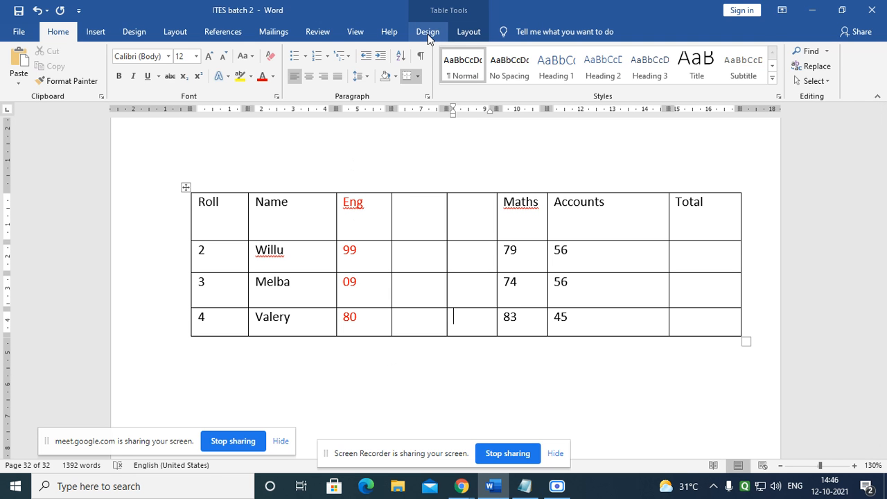
Step: Add two empty rows at the bottom, below the Valery row
{"action": "left_click", "coordinate": [467, 32]}
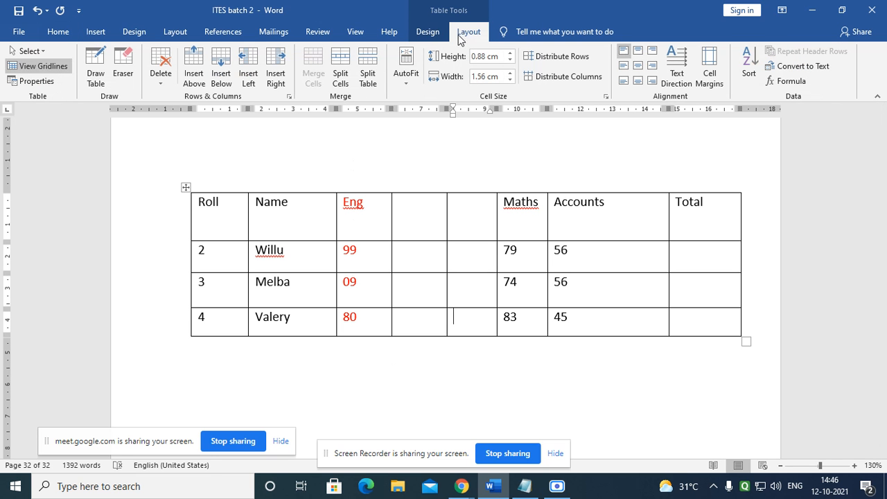
{"action": "left_click", "coordinate": [222, 77]}
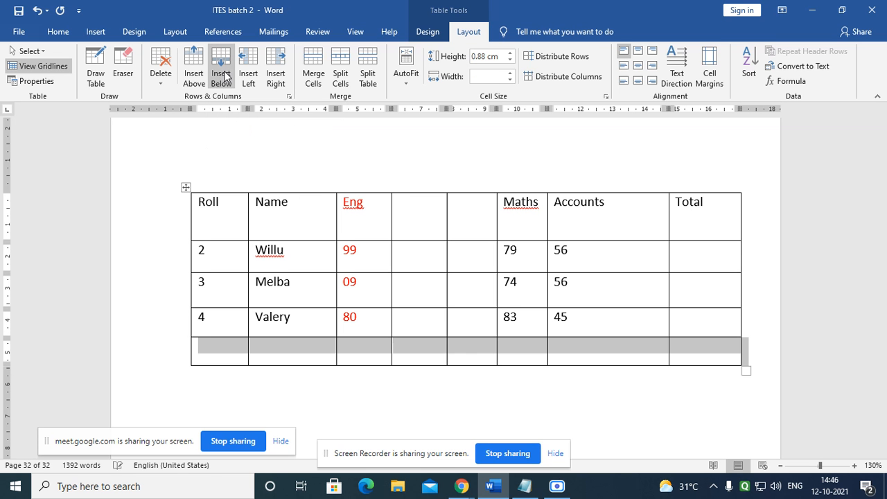
{"action": "left_click", "coordinate": [272, 354]}
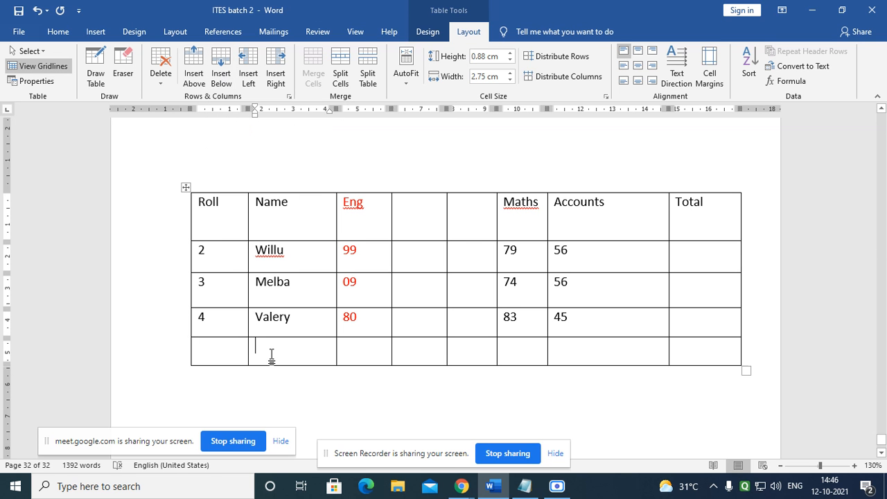
{"action": "left_click", "coordinate": [225, 77]}
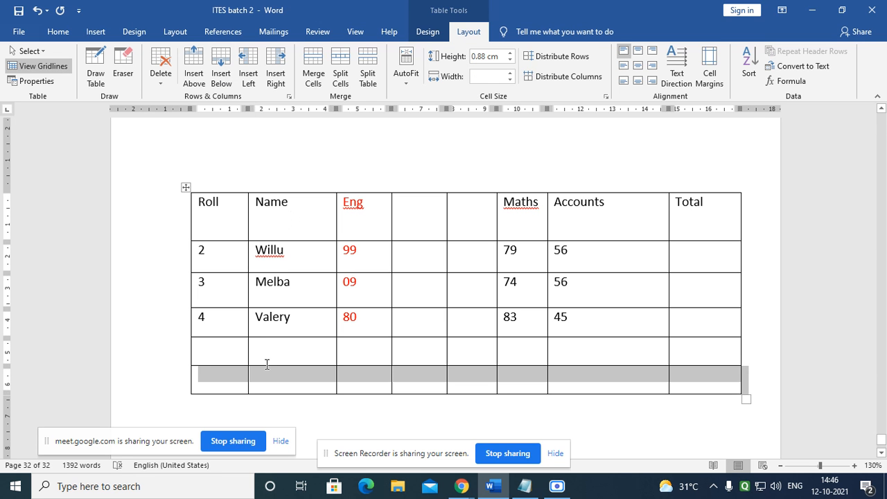
Step: Insert two empty rows above the Valery row
{"action": "left_click", "coordinate": [229, 316]}
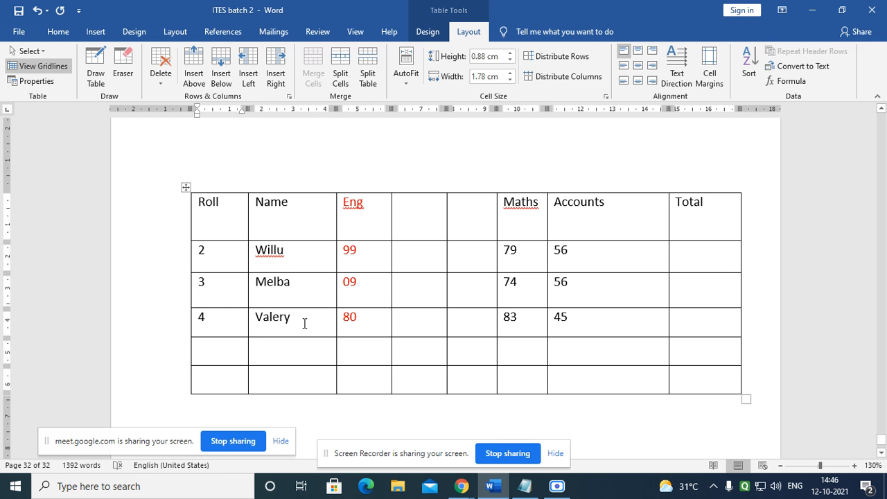
{"action": "left_click", "coordinate": [299, 321]}
{"action": "left_click", "coordinate": [301, 317]}
{"action": "left_click", "coordinate": [194, 69]}
{"action": "left_click", "coordinate": [201, 65]}
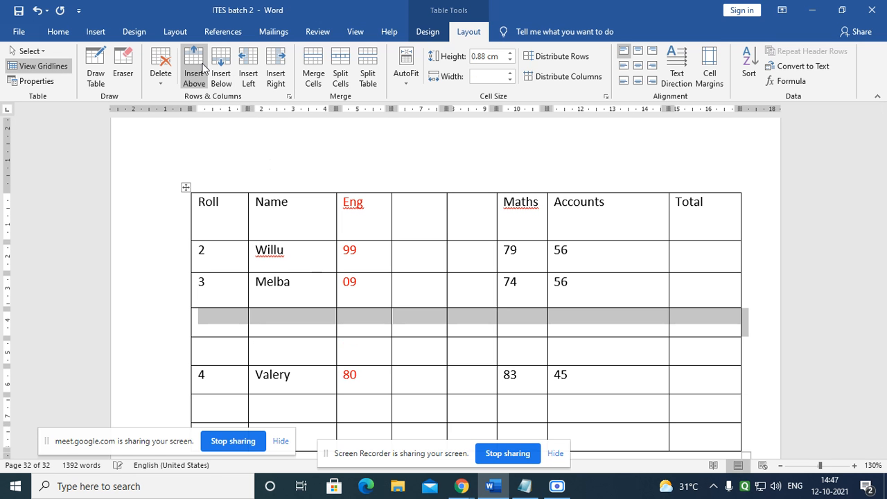
{"action": "scroll", "coordinate": [744, 323], "scroll_direction": "down", "scroll_amount": 1}
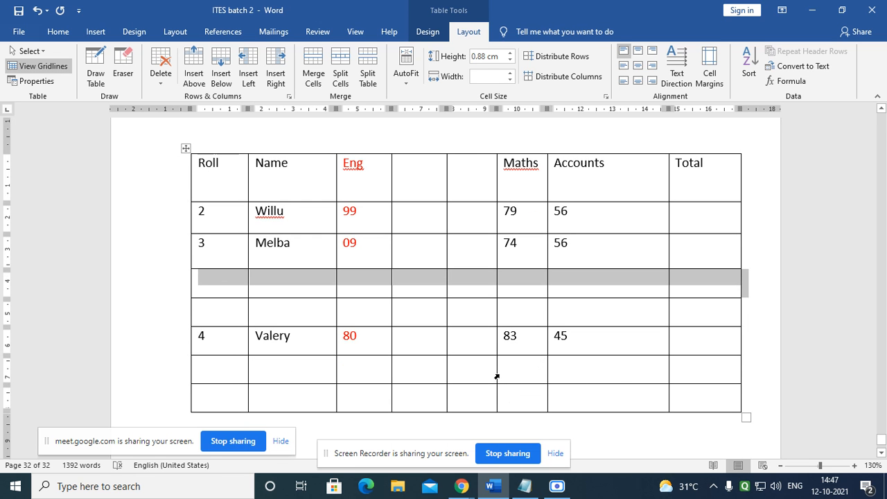
{"action": "left_click", "coordinate": [619, 378]}
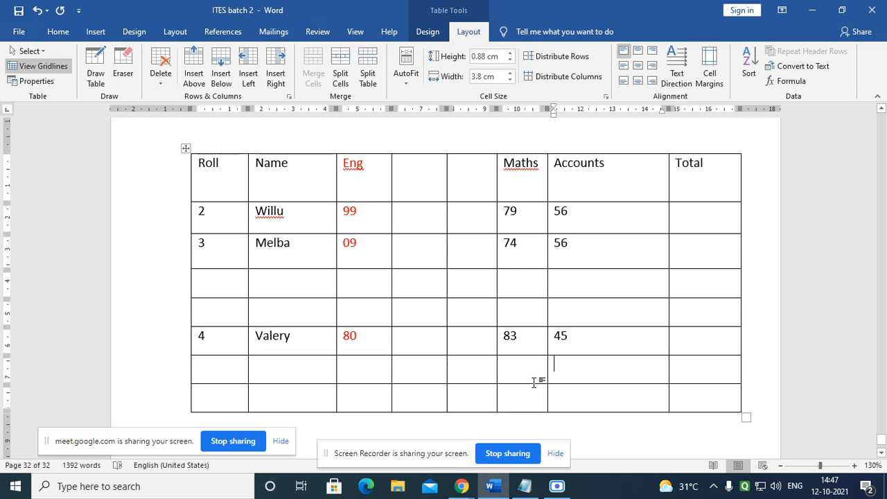
{"action": "scroll", "coordinate": [282, 334], "scroll_direction": "down", "scroll_amount": 1}
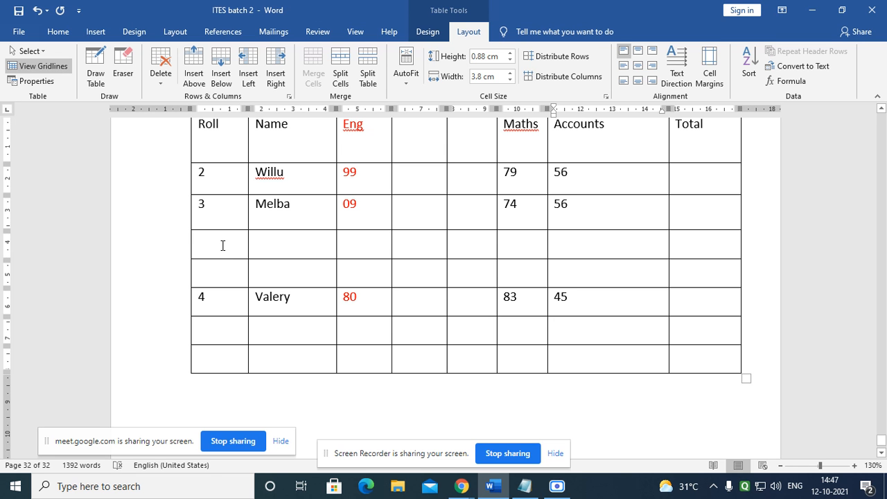
Step: Delete the two empty rows above the Valery row
{"action": "left_click_drag", "start_coordinate": [222, 244], "coordinate": [719, 275]}
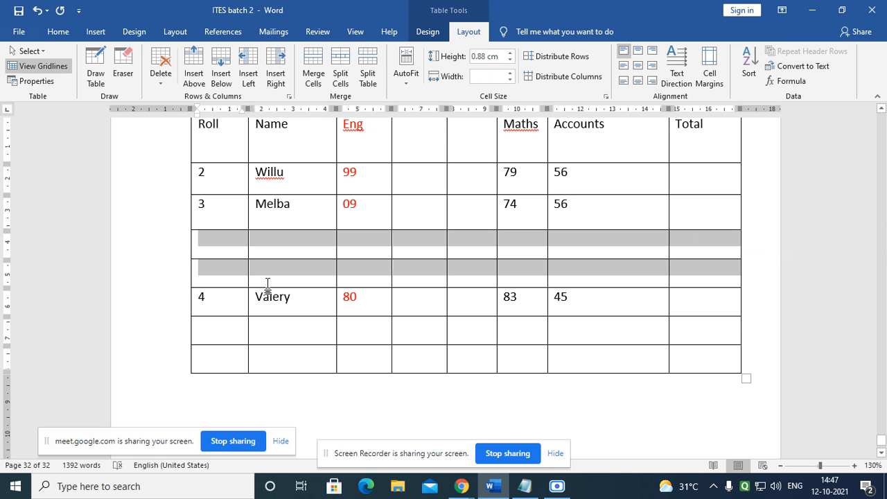
{"action": "left_click", "coordinate": [226, 257]}
{"action": "left_click_drag", "start_coordinate": [227, 254], "coordinate": [696, 281]}
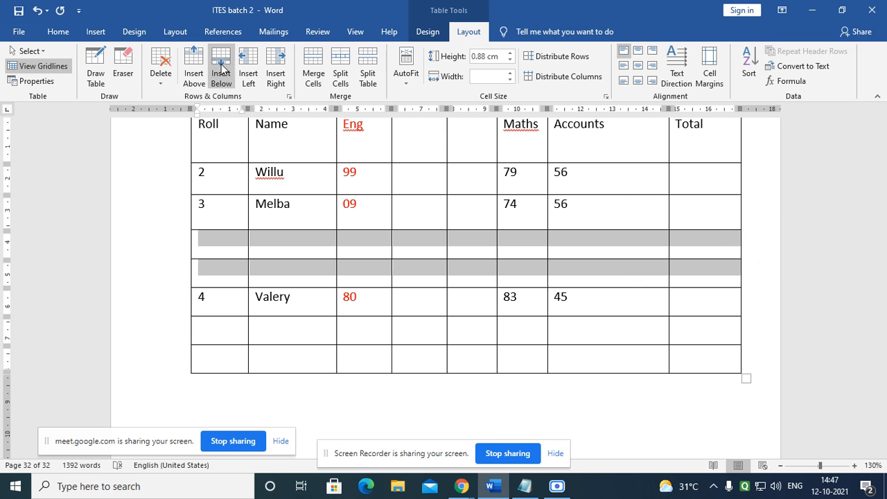
{"action": "left_click", "coordinate": [161, 84]}
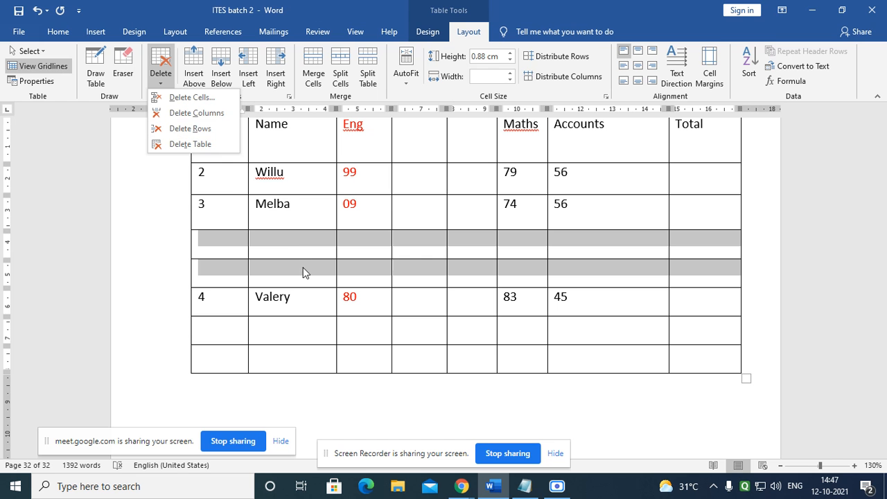
{"action": "left_click", "coordinate": [190, 129]}
Step: Delete the two empty bottom rows, then select the two blank columns beside Eng
{"action": "left_click_drag", "start_coordinate": [225, 272], "coordinate": [720, 301]}
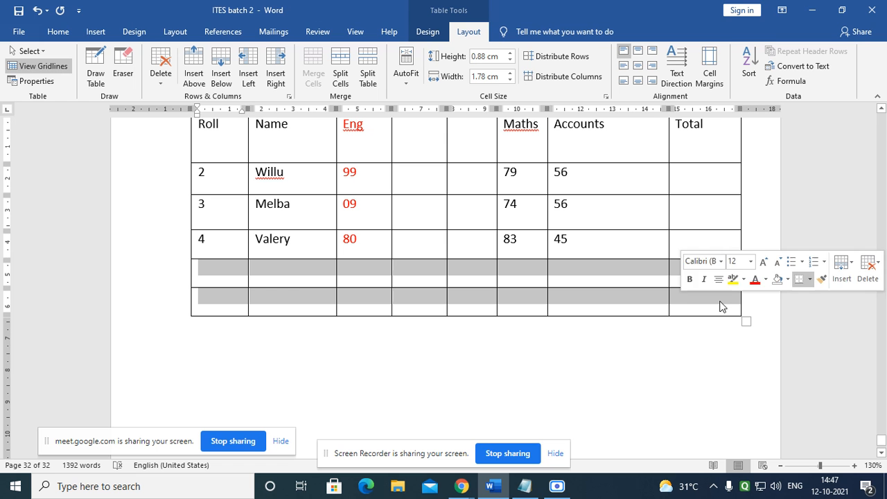
{"action": "left_click", "coordinate": [158, 85]}
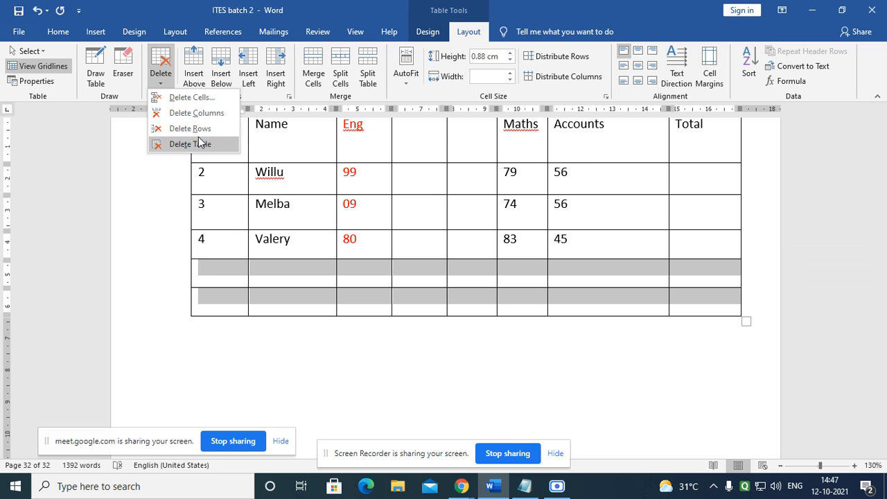
{"action": "left_click", "coordinate": [196, 131]}
{"action": "scroll", "coordinate": [353, 355], "scroll_direction": "up", "scroll_amount": 2}
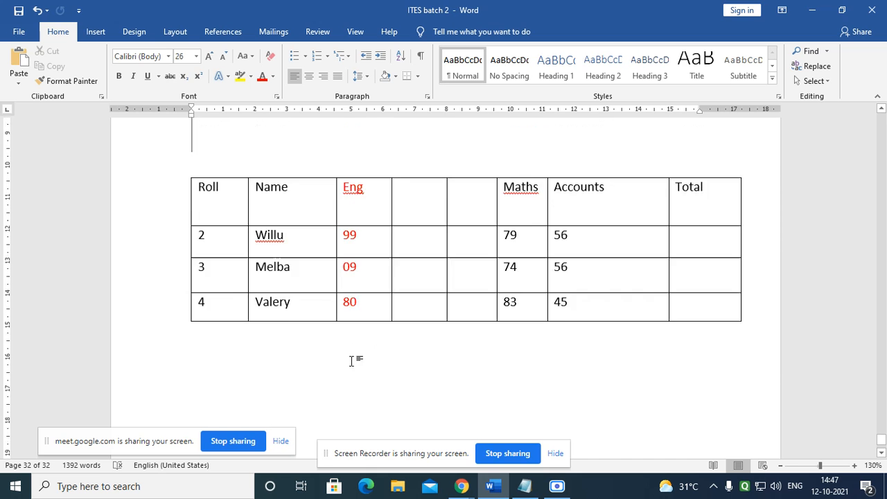
{"action": "left_click", "coordinate": [428, 256]}
{"action": "left_click_drag", "start_coordinate": [430, 283], "coordinate": [462, 361]}
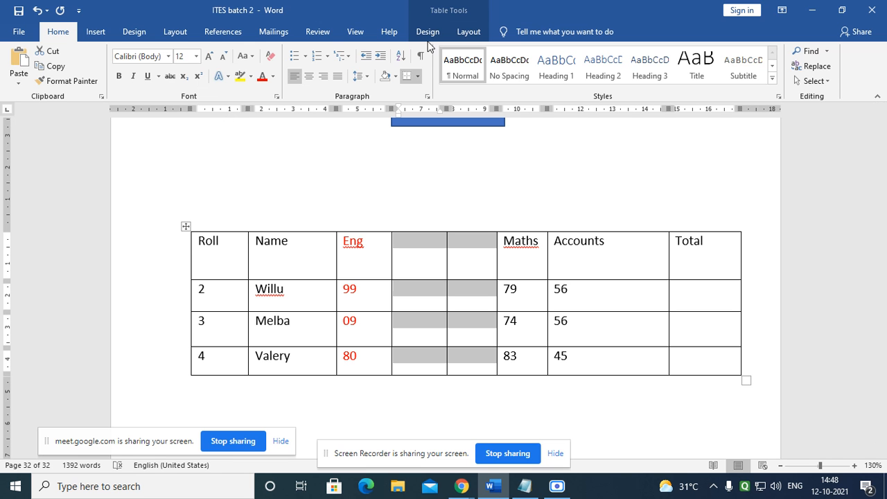
Step: Delete the two selected empty columns between Eng and Maths
{"action": "left_click", "coordinate": [472, 34]}
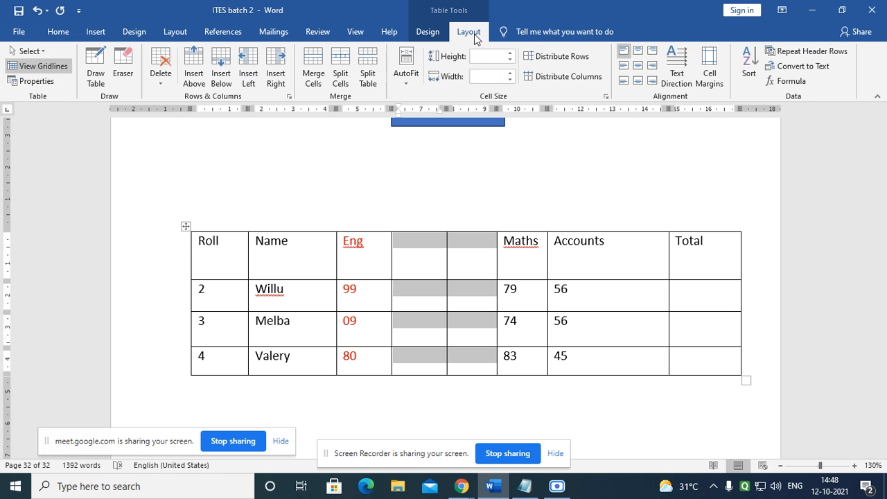
{"action": "left_click", "coordinate": [163, 89]}
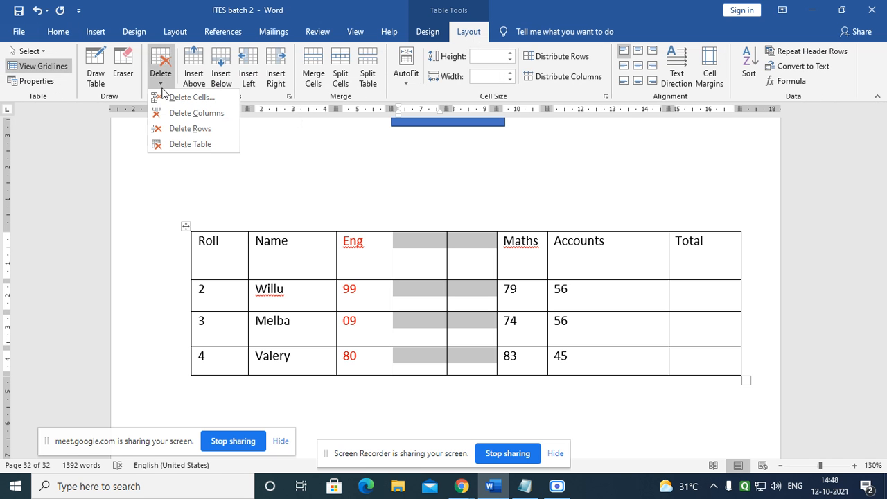
{"action": "left_click", "coordinate": [193, 120]}
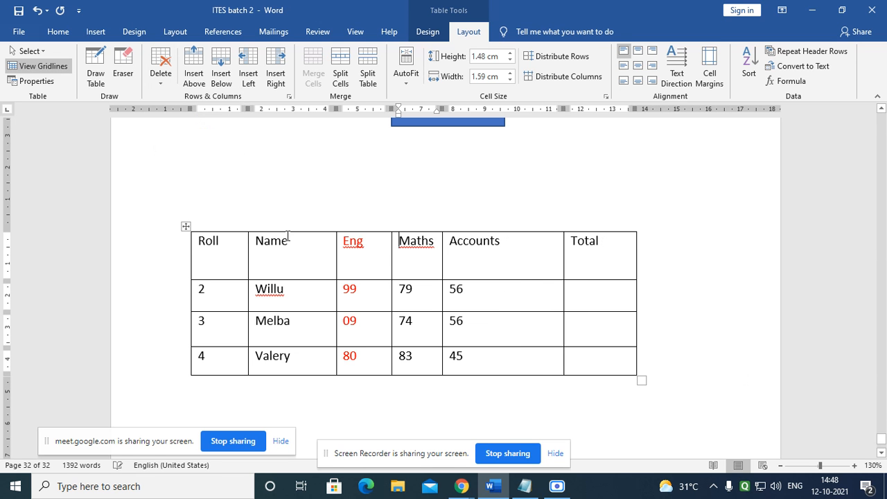
{"action": "left_click", "coordinate": [500, 294]}
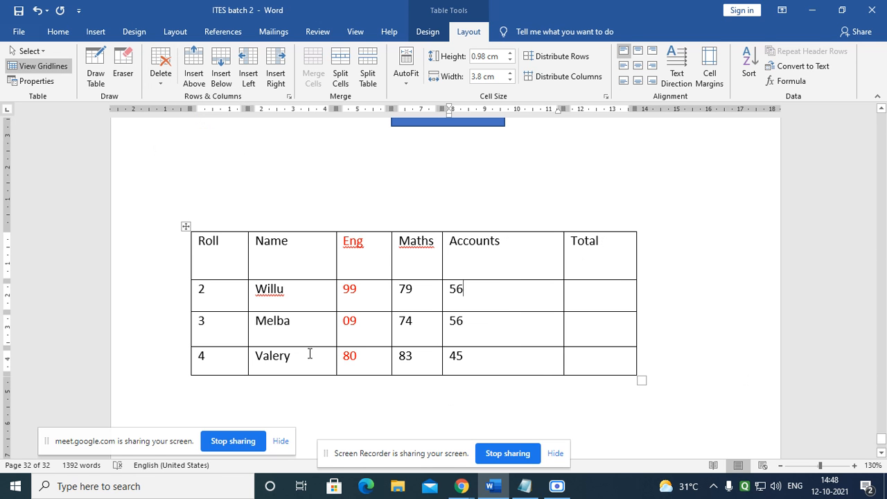
Step: Delete the whole table, then undo with Ctrl+Z to restore it
{"action": "left_click", "coordinate": [283, 244]}
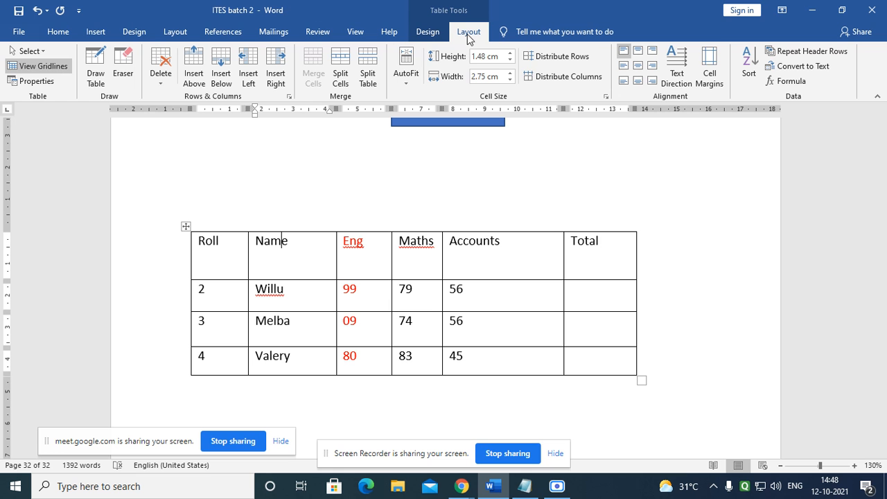
{"action": "left_click", "coordinate": [161, 85]}
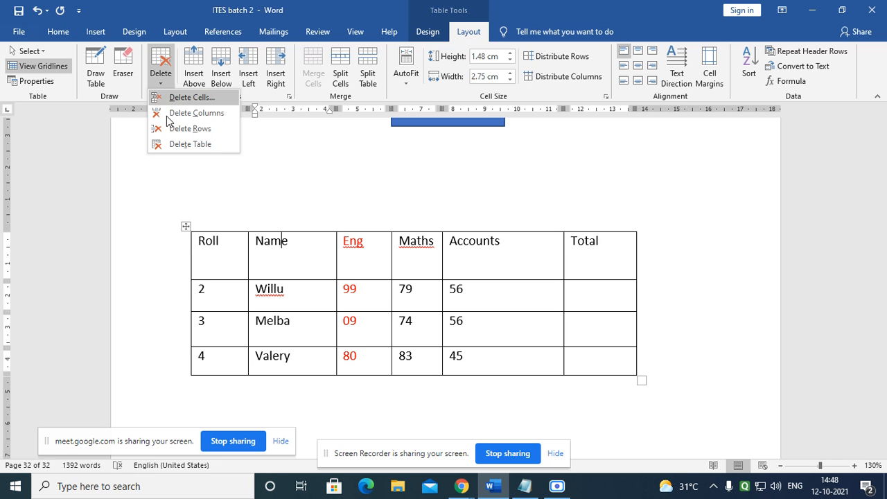
{"action": "left_click", "coordinate": [190, 144]}
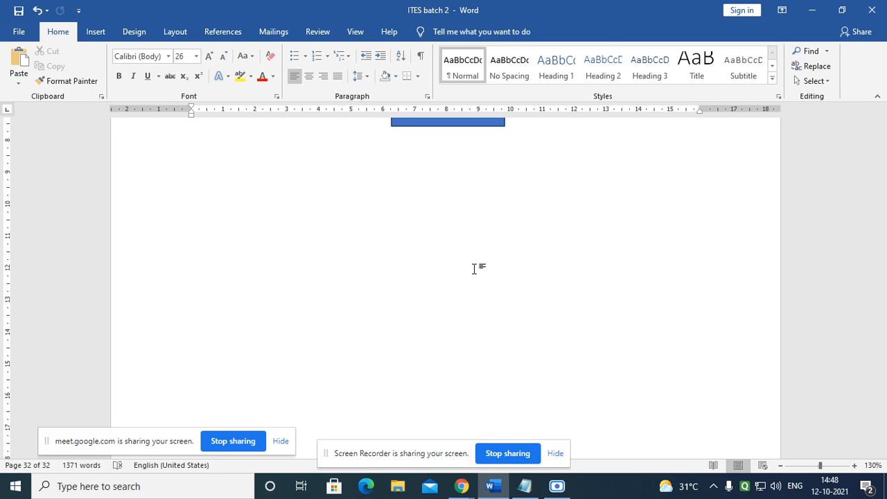
{"action": "key", "text": "ctrl+z"}
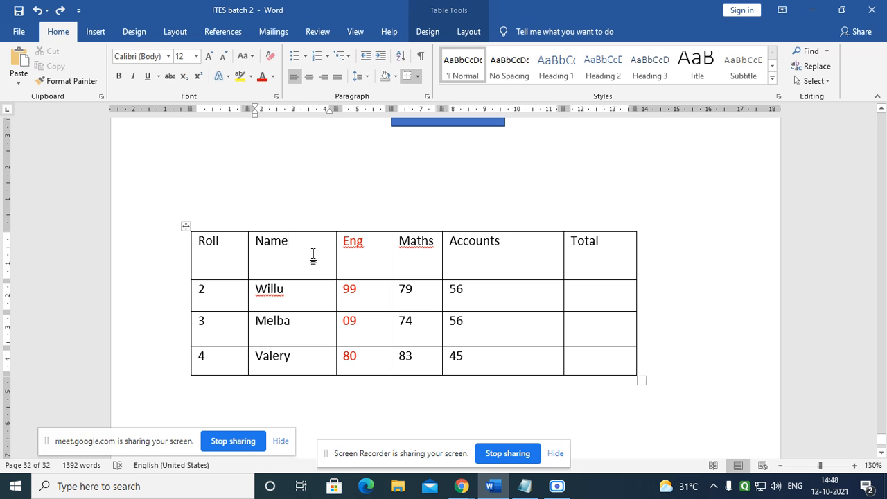
Step: Insert an empty row above the Roll/Name header row of the marks table
{"action": "left_click", "coordinate": [470, 33]}
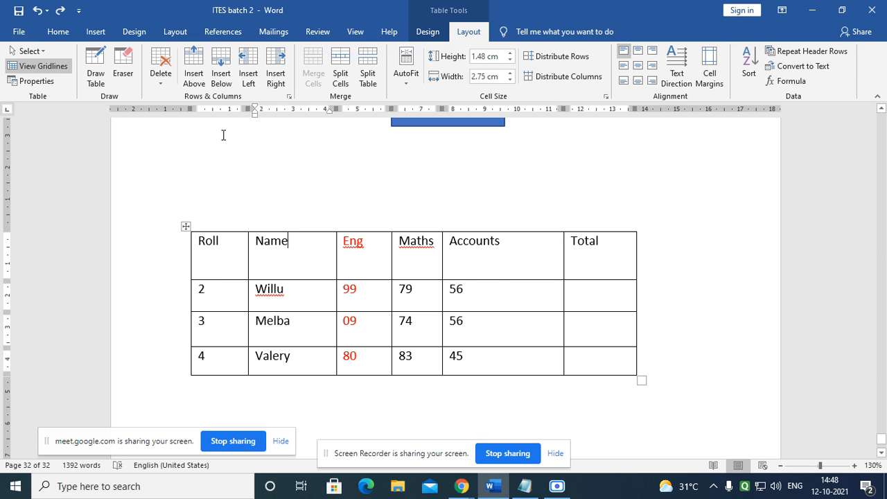
{"action": "left_click", "coordinate": [200, 65]}
{"action": "left_click", "coordinate": [267, 258]}
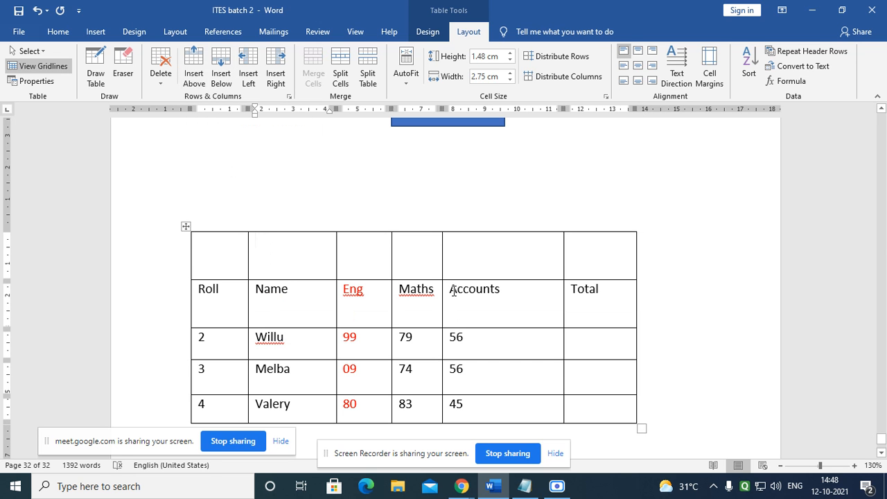
{"action": "scroll", "coordinate": [329, 289], "scroll_direction": "down", "scroll_amount": 1}
{"action": "scroll", "coordinate": [329, 288], "scroll_direction": "down", "scroll_amount": 1}
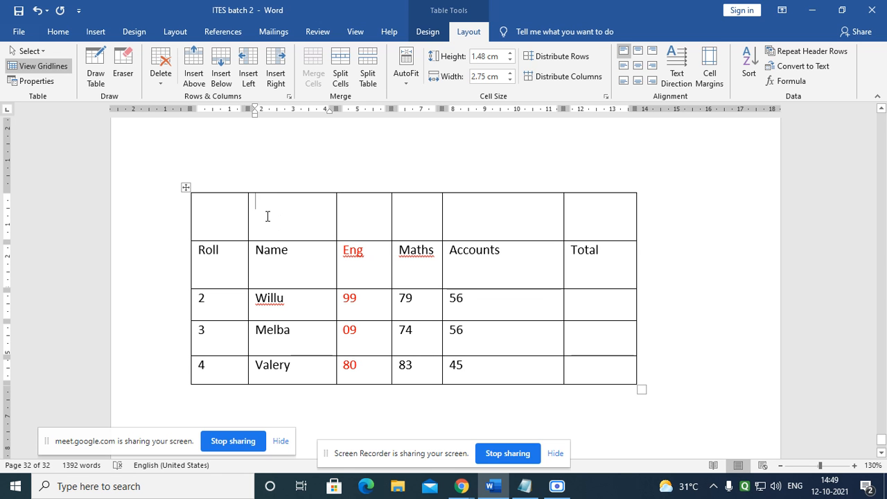
{"action": "type", "text": "Result"}
{"action": "left_click", "coordinate": [311, 244]}
{"action": "left_click", "coordinate": [315, 222]}
{"action": "left_click", "coordinate": [223, 214]}
{"action": "left_click", "coordinate": [293, 222]}
{"action": "left_click", "coordinate": [370, 221]}
{"action": "left_click", "coordinate": [416, 226]}
{"action": "left_click", "coordinate": [471, 229]}
{"action": "left_click", "coordinate": [590, 225]}
{"action": "left_click_drag", "start_coordinate": [291, 208], "coordinate": [254, 206]}
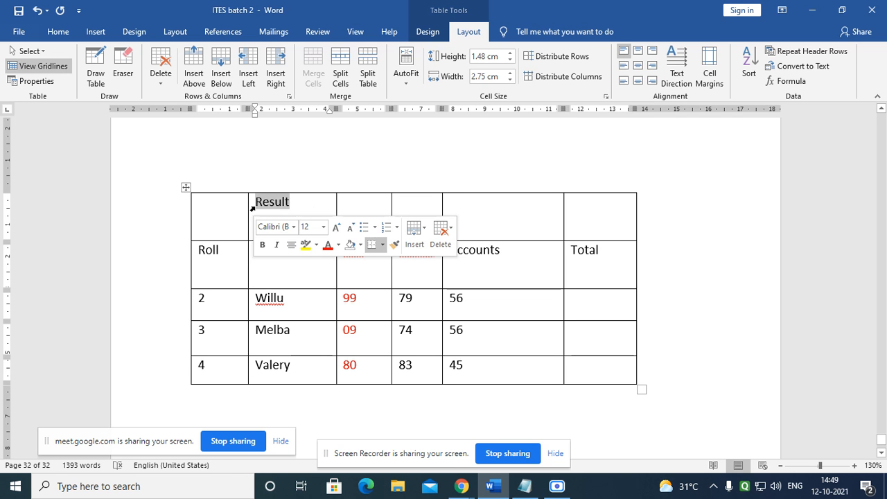
{"action": "key", "text": "Delete"}
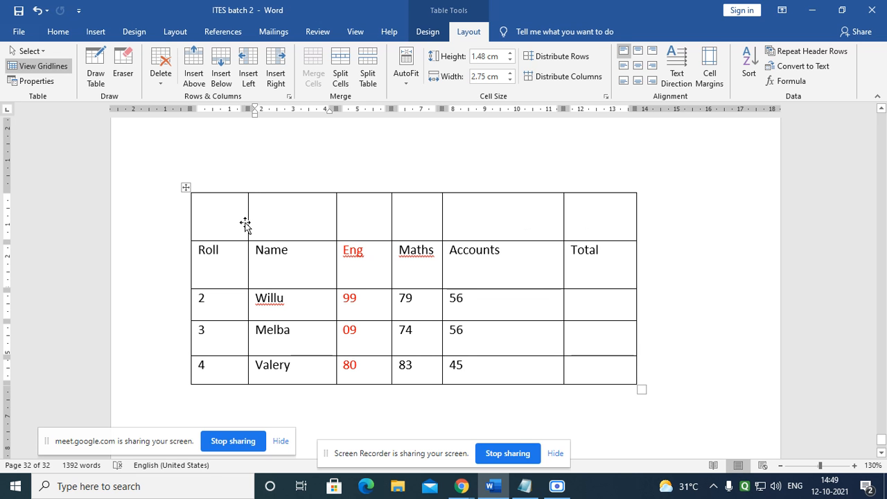
Step: Merge the new top row's six cells into one and drag the row much shorter
{"action": "left_click_drag", "start_coordinate": [229, 214], "coordinate": [581, 230]}
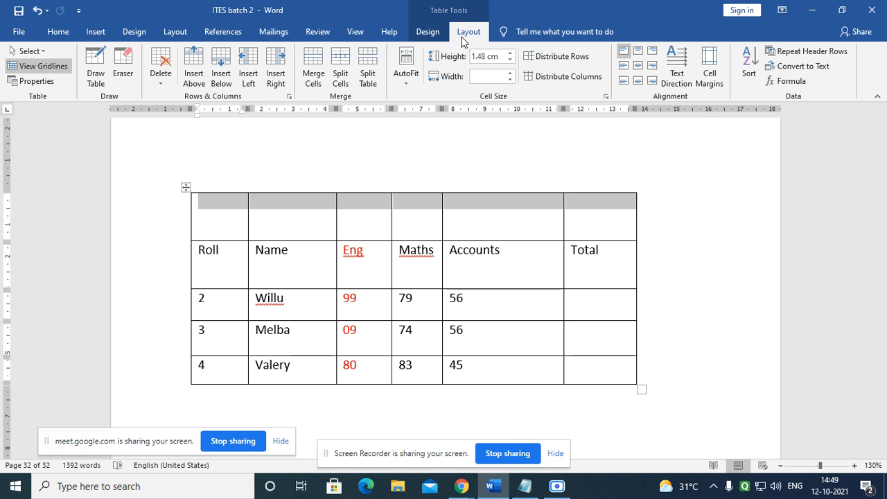
{"action": "left_click", "coordinate": [315, 78]}
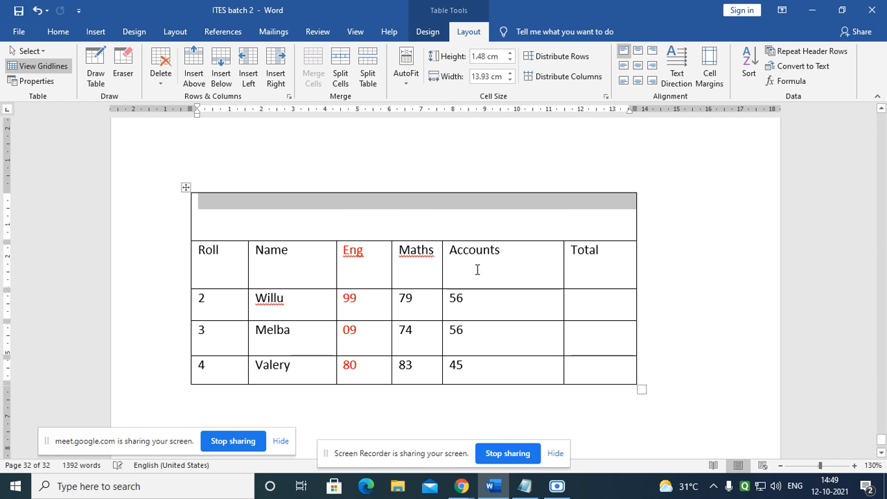
{"action": "left_click", "coordinate": [505, 296]}
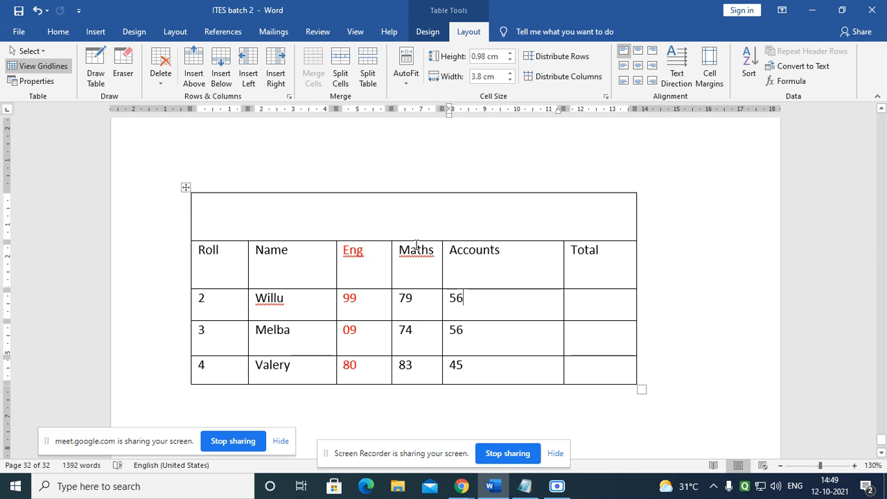
{"action": "left_click_drag", "start_coordinate": [404, 242], "coordinate": [372, 217]}
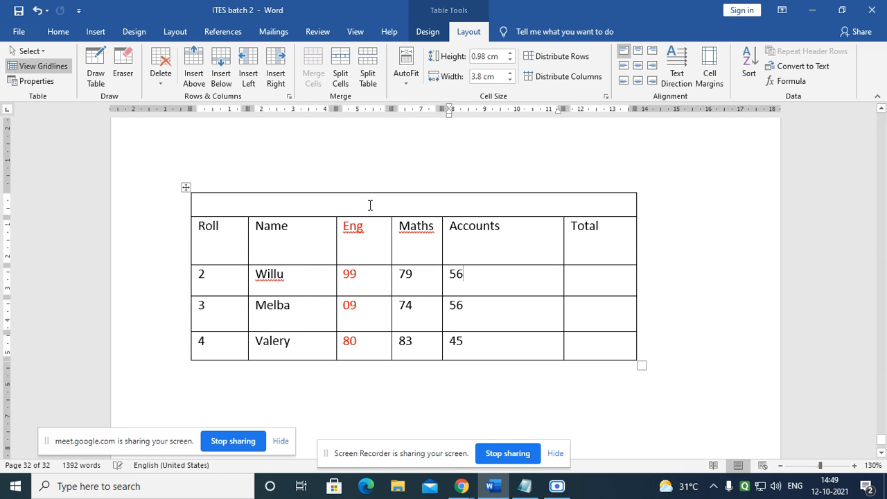
Step: Type the title 'Result Of 12th Std' into the merged top row, fixing the typo
{"action": "left_click", "coordinate": [369, 204]}
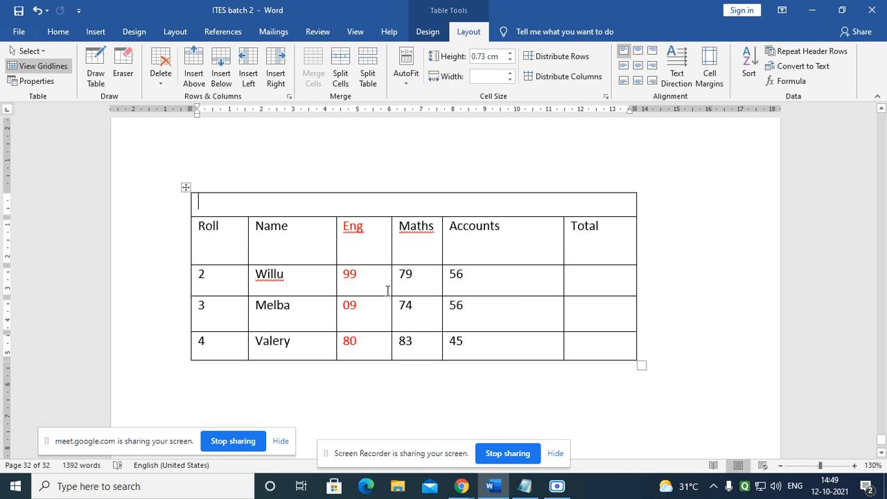
{"action": "type", "text": "Result"}
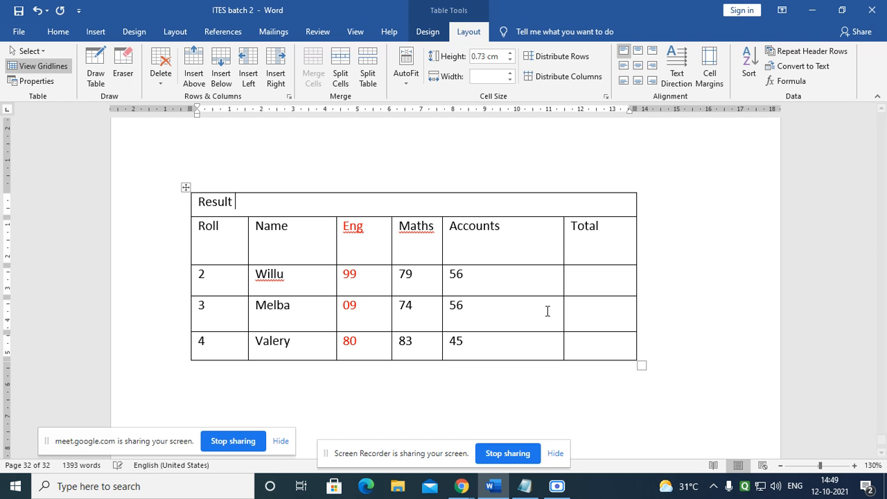
{"action": "type", "text": " Of "}
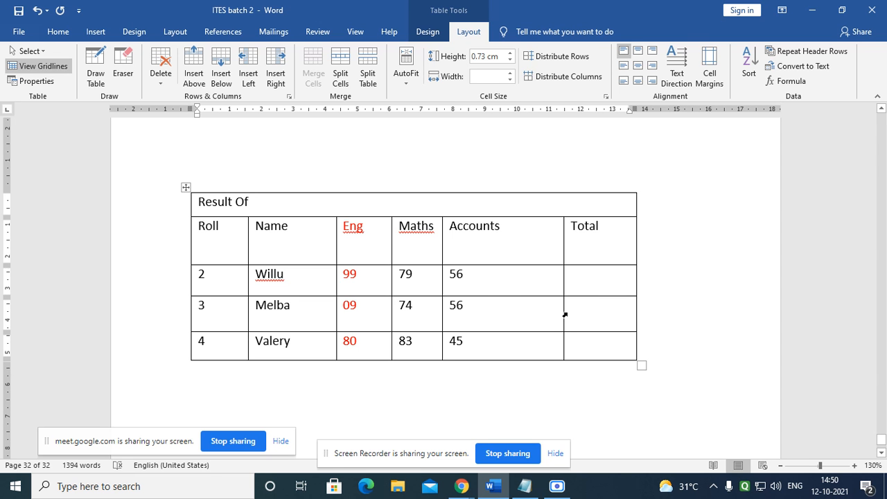
{"action": "type", "text": "12th "}
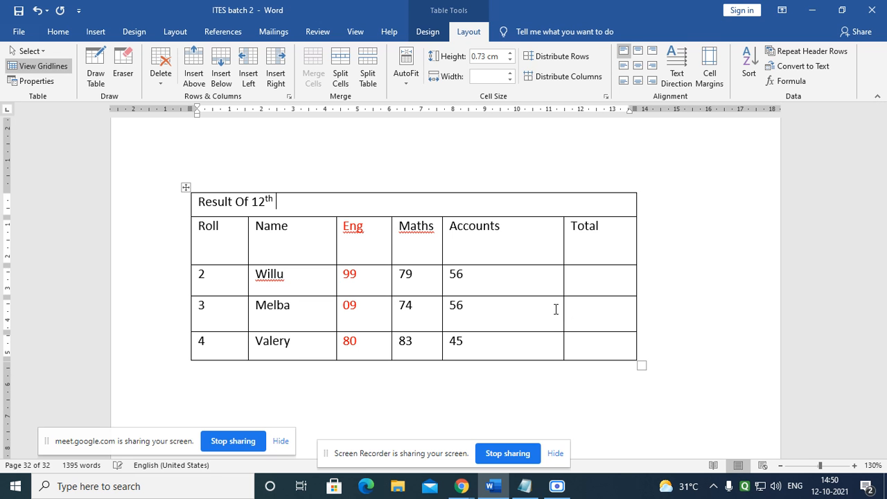
{"action": "type", "text": "Sta"}
{"action": "key", "text": "BackSpace"}
{"action": "key", "text": "BackSpace"}
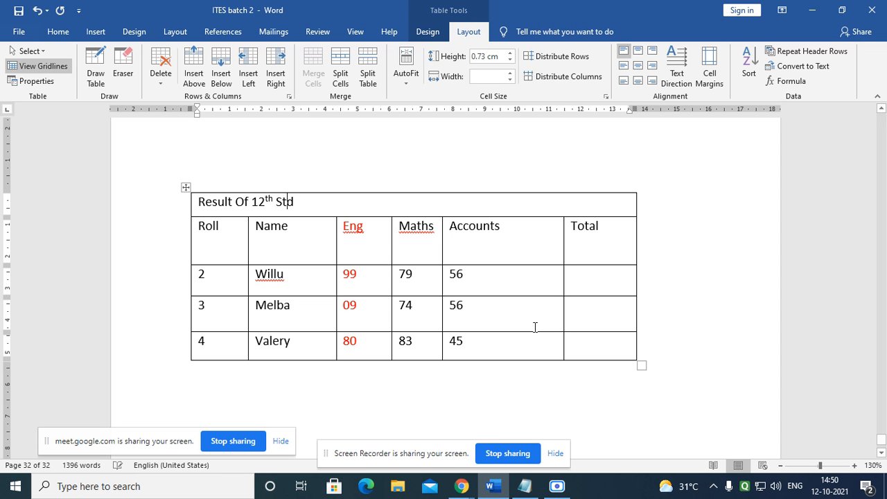
{"action": "key", "text": "Up"}
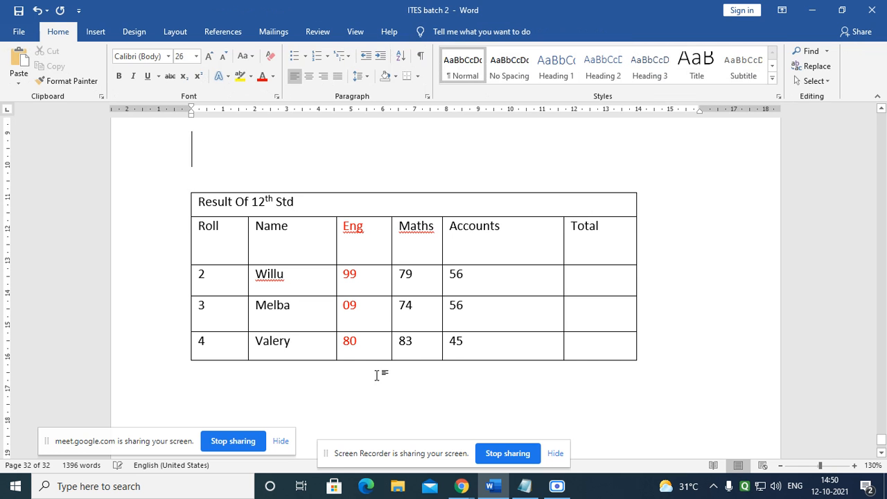
{"action": "scroll", "coordinate": [220, 303], "scroll_direction": "down", "scroll_amount": 1}
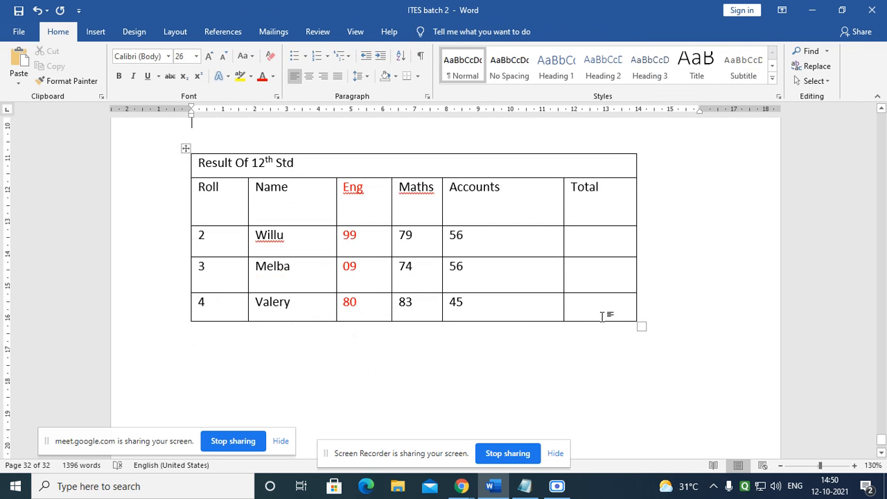
Step: Add two empty rows below the last student's row using Insert Below twice
{"action": "left_click", "coordinate": [302, 307]}
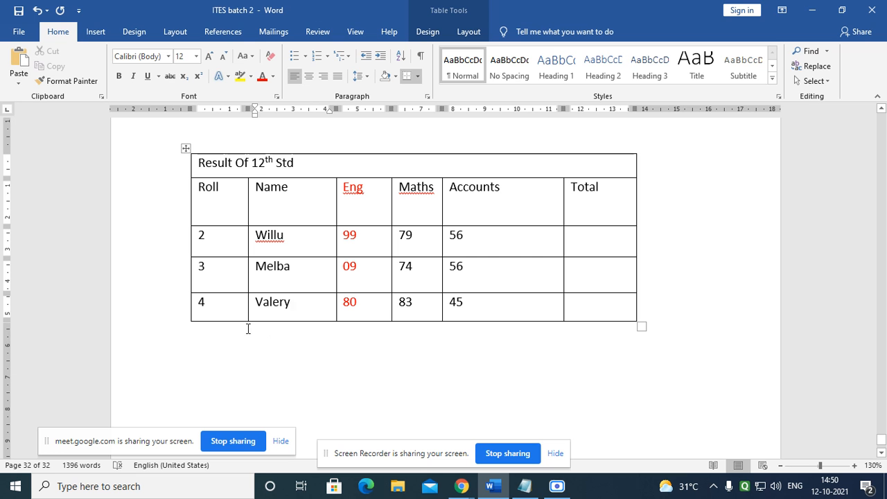
{"action": "left_click", "coordinate": [468, 33]}
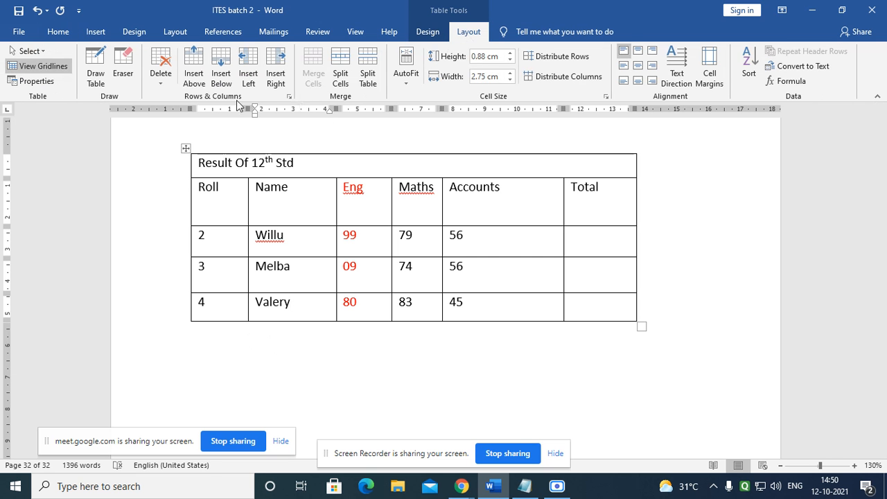
{"action": "left_click", "coordinate": [222, 78]}
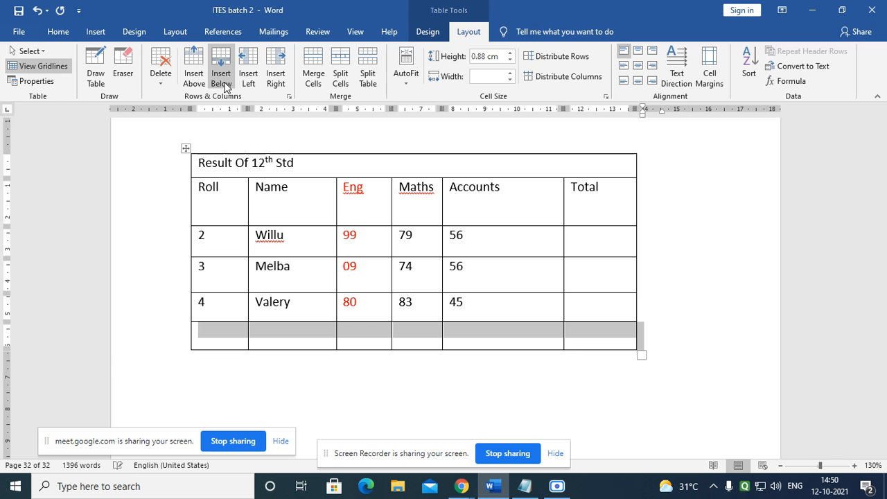
{"action": "left_click", "coordinate": [223, 82]}
{"action": "left_click", "coordinate": [220, 339]}
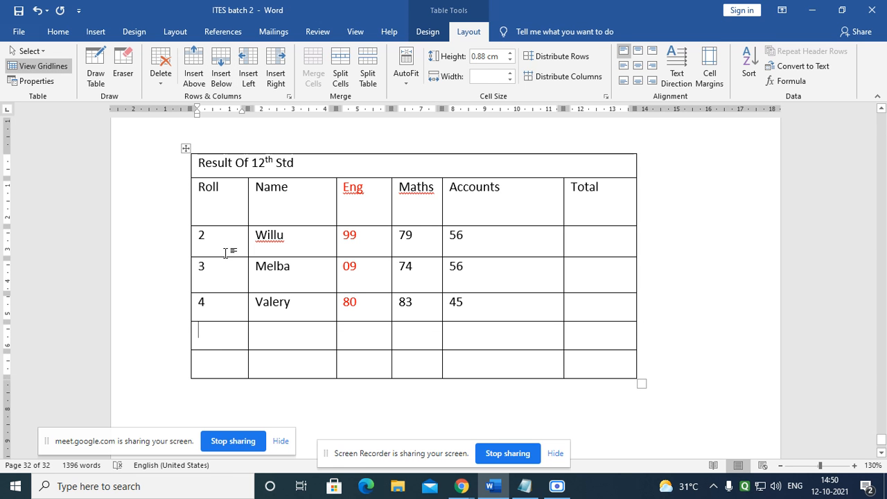
{"action": "left_click_drag", "start_coordinate": [208, 237], "coordinate": [173, 236]}
Step: Renumber the existing students' Roll cells as 1, 2 and 3
{"action": "type", "text": "1"}
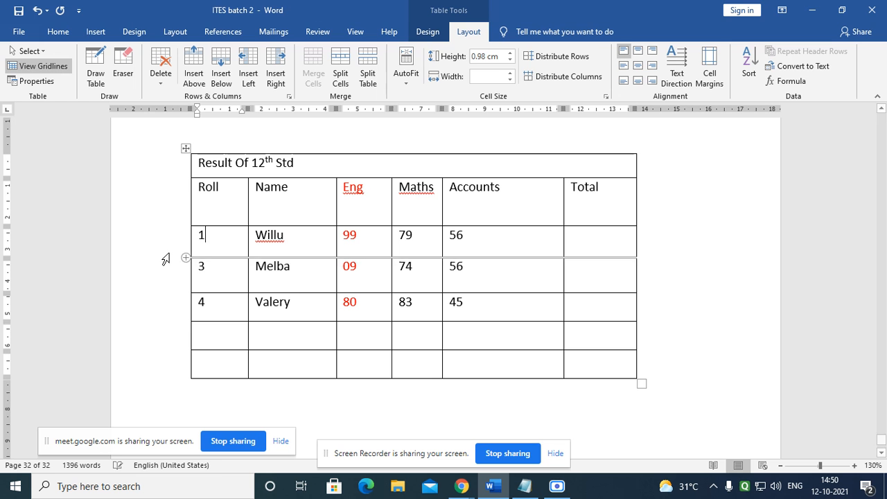
{"action": "left_click_drag", "start_coordinate": [208, 269], "coordinate": [193, 267]}
{"action": "type", "text": "2"}
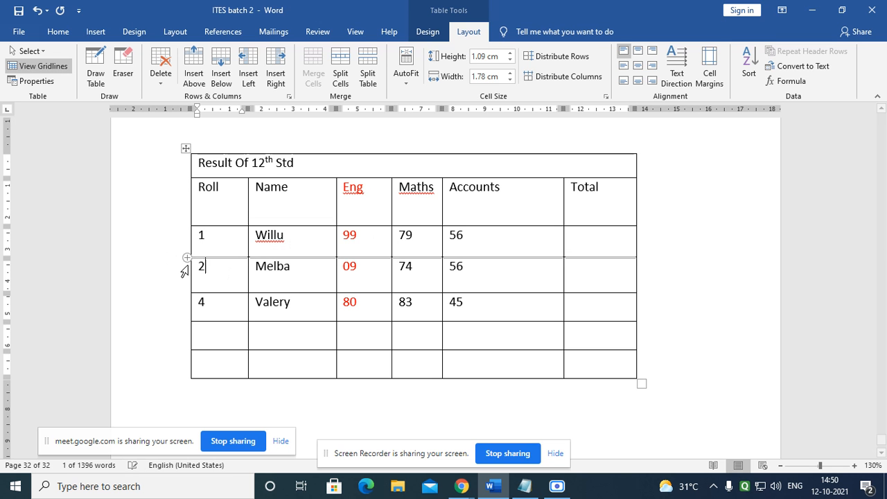
{"action": "double_click", "coordinate": [197, 301]}
{"action": "type", "text": "3"}
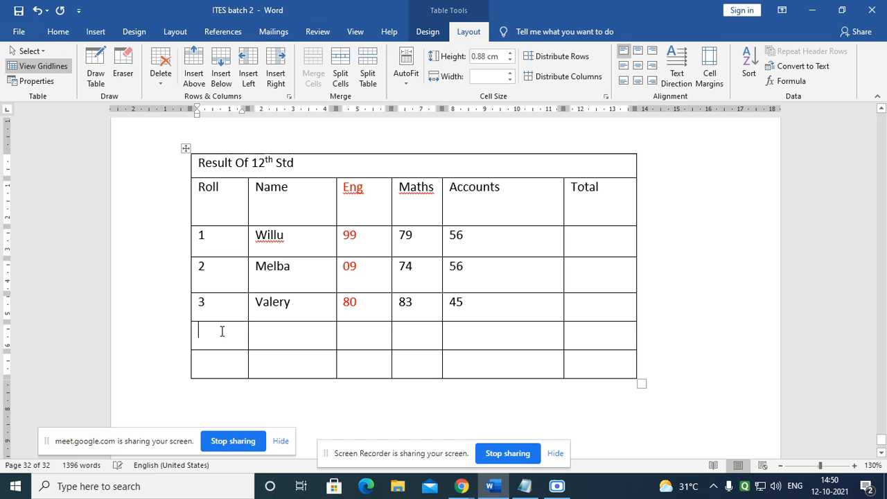
{"action": "type", "text": "4"}
Step: Fill the new fourth row with the student's name and marks 56, 89 and 78
{"action": "left_click", "coordinate": [275, 333]}
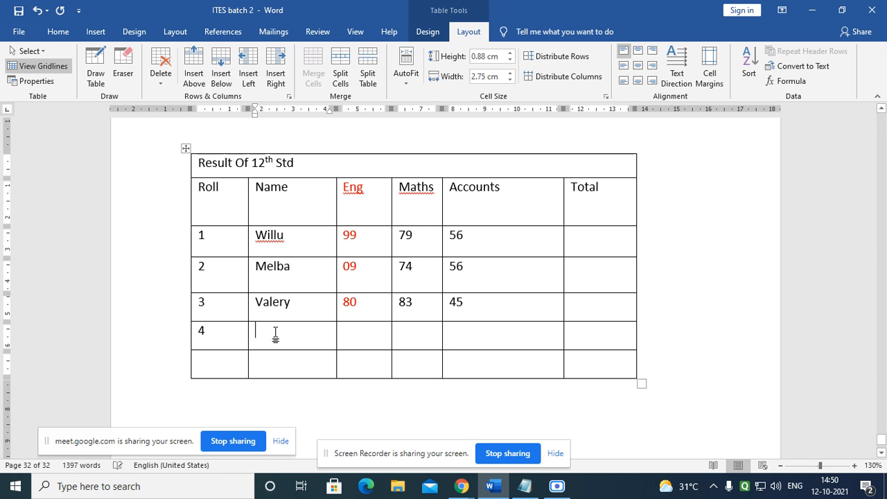
{"action": "type", "text": "Cat"}
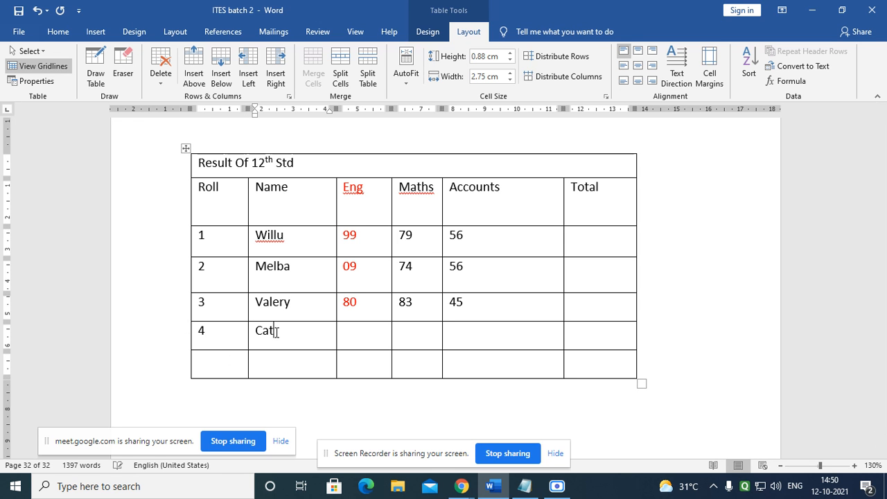
{"action": "type", "text": "harine"}
{"action": "left_click", "coordinate": [367, 334]}
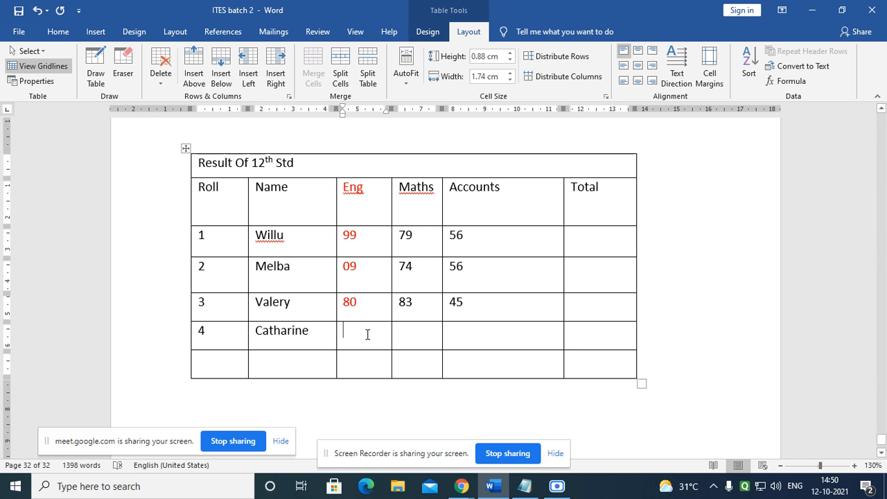
{"action": "type", "text": "56"}
{"action": "key", "text": "Tab"}
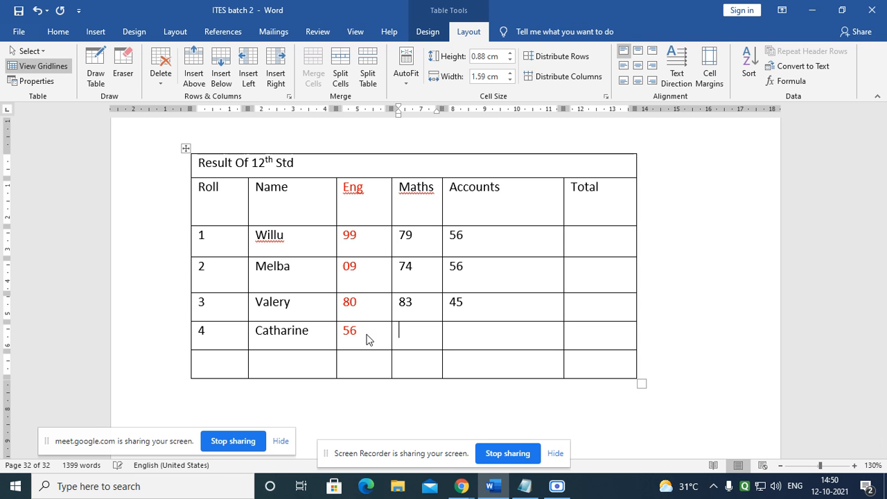
{"action": "type", "text": "89"}
{"action": "key", "text": "Tab"}
{"action": "type", "text": "78"}
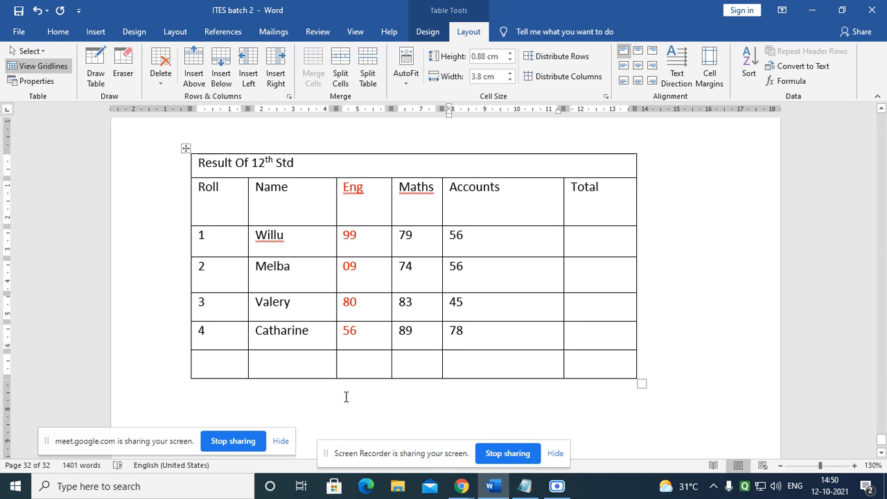
{"action": "left_click", "coordinate": [430, 375]}
Step: Merge the last row's Eng, Maths and Accounts cells into a single cell
{"action": "left_click", "coordinate": [353, 360]}
{"action": "left_click", "coordinate": [492, 368]}
{"action": "left_click", "coordinate": [377, 366]}
{"action": "left_click_drag", "start_coordinate": [378, 365], "coordinate": [462, 368]}
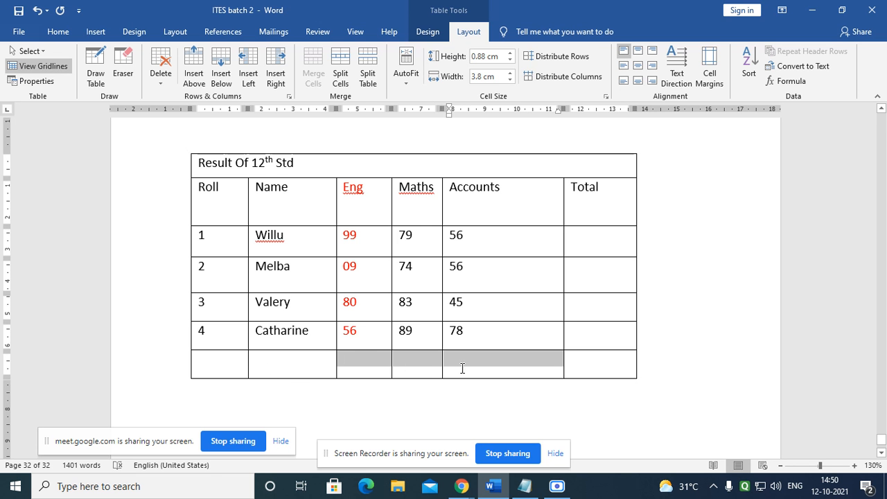
{"action": "left_click", "coordinate": [405, 367]}
{"action": "left_click_drag", "start_coordinate": [346, 364], "coordinate": [488, 369]}
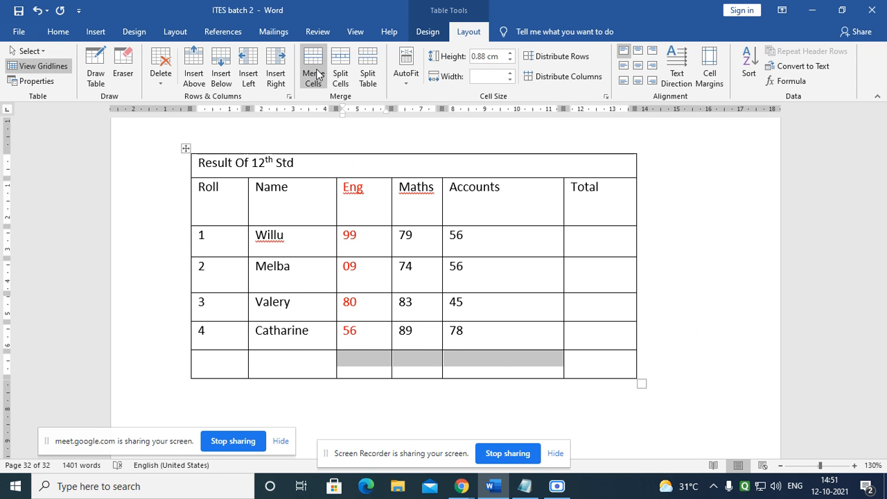
{"action": "left_click", "coordinate": [314, 73]}
{"action": "left_click", "coordinate": [519, 392]}
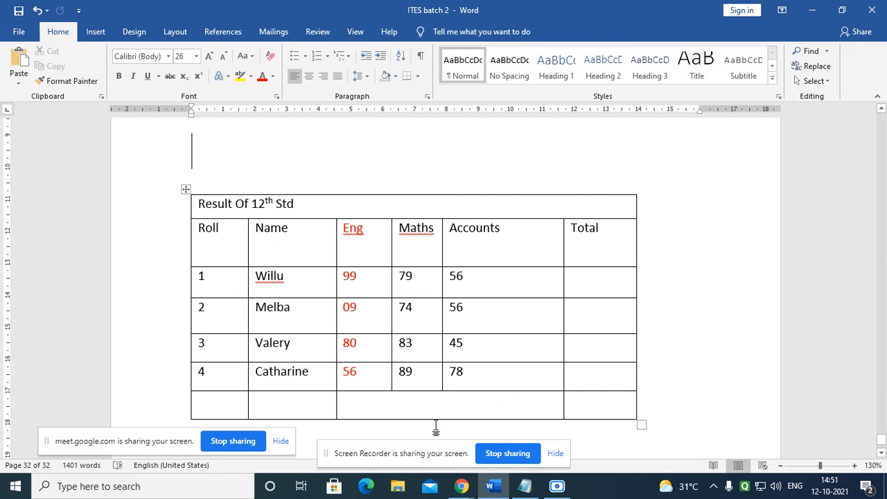
{"action": "scroll", "coordinate": [337, 420], "scroll_direction": "down", "scroll_amount": 3}
Step: Merge the last row's empty Roll and Name cells into one cell
{"action": "left_click", "coordinate": [228, 328]}
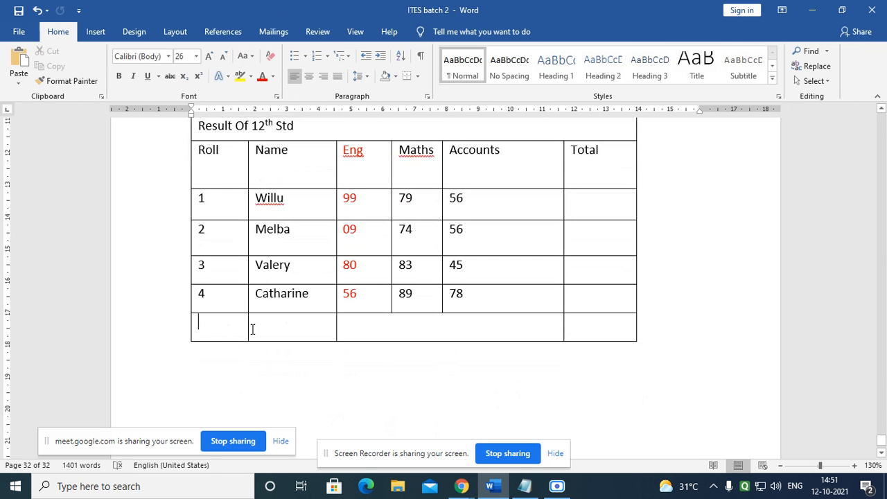
{"action": "left_click_drag", "start_coordinate": [252, 329], "coordinate": [287, 337]}
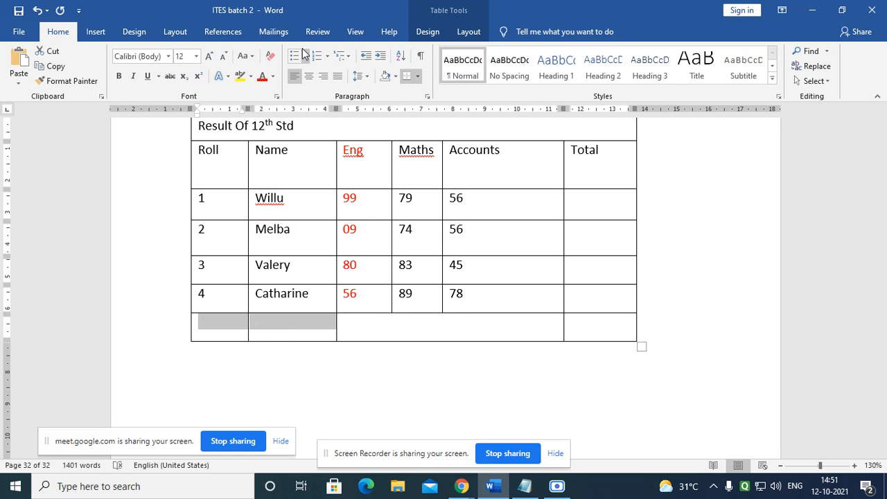
{"action": "left_click", "coordinate": [468, 32]}
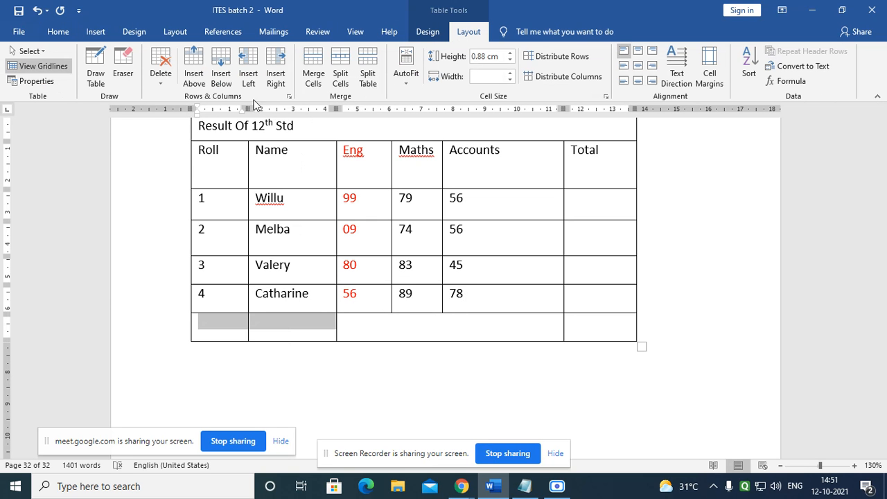
{"action": "left_click", "coordinate": [313, 75]}
{"action": "left_click", "coordinate": [637, 362]}
{"action": "scroll", "coordinate": [636, 417], "scroll_direction": "up", "scroll_amount": 3}
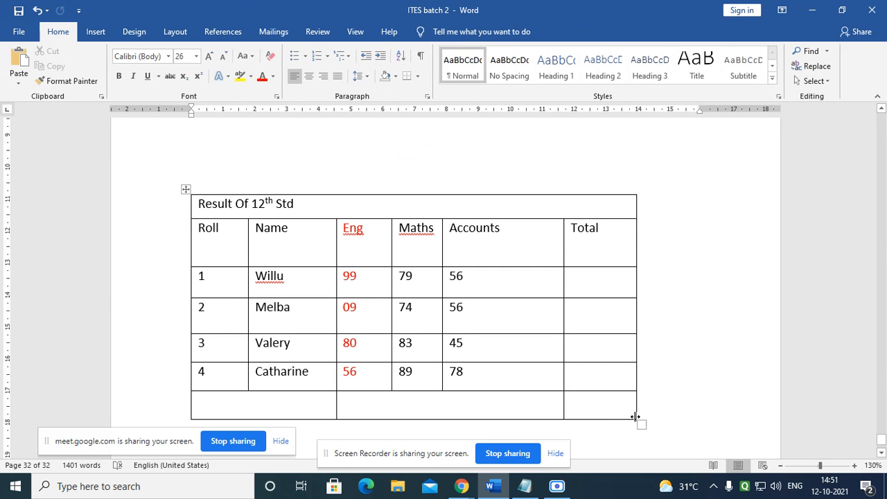
{"action": "scroll", "coordinate": [608, 410], "scroll_direction": "down", "scroll_amount": 1}
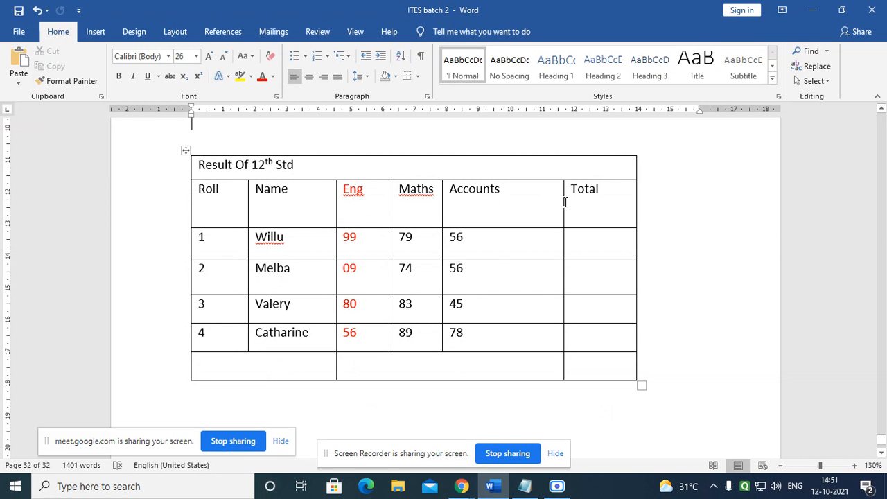
{"action": "left_click_drag", "start_coordinate": [563, 202], "coordinate": [503, 201]}
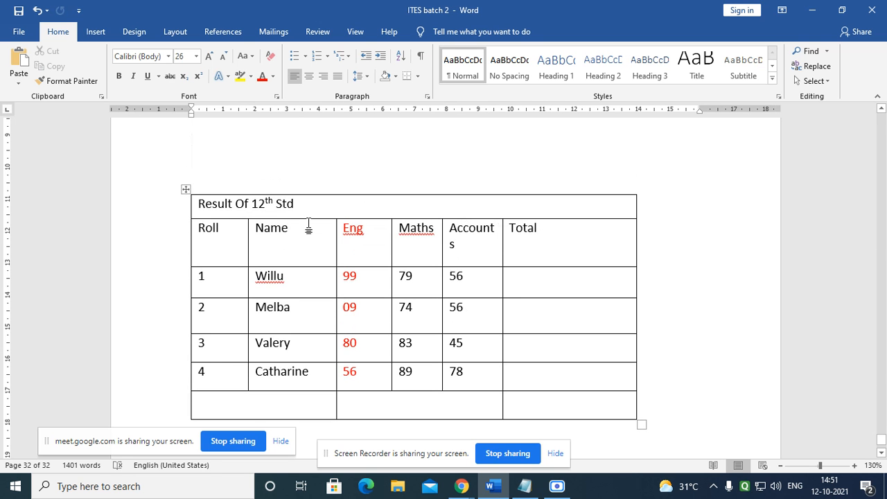
{"action": "scroll", "coordinate": [310, 223], "scroll_direction": "down", "scroll_amount": 3}
{"action": "scroll", "coordinate": [317, 293], "scroll_direction": "up", "scroll_amount": 3}
{"action": "scroll", "coordinate": [306, 382], "scroll_direction": "down", "scroll_amount": 1}
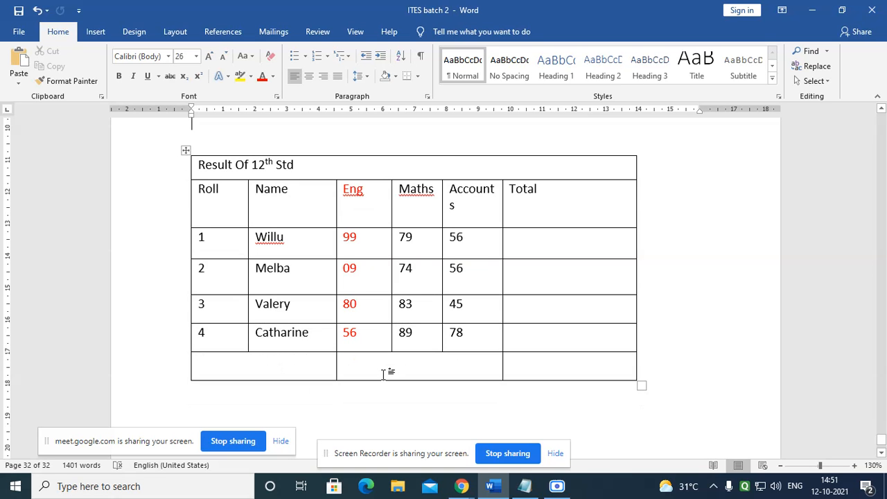
{"action": "scroll", "coordinate": [381, 373], "scroll_direction": "down", "scroll_amount": 1}
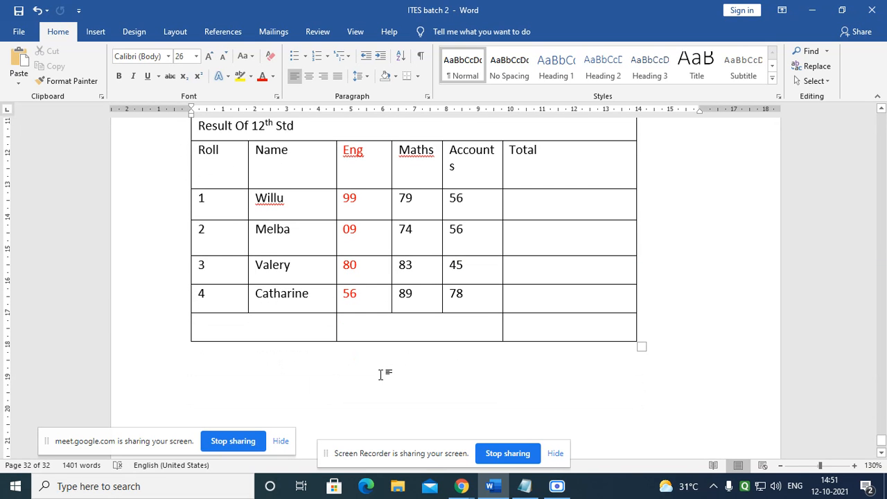
{"action": "scroll", "coordinate": [317, 342], "scroll_direction": "down", "scroll_amount": 1}
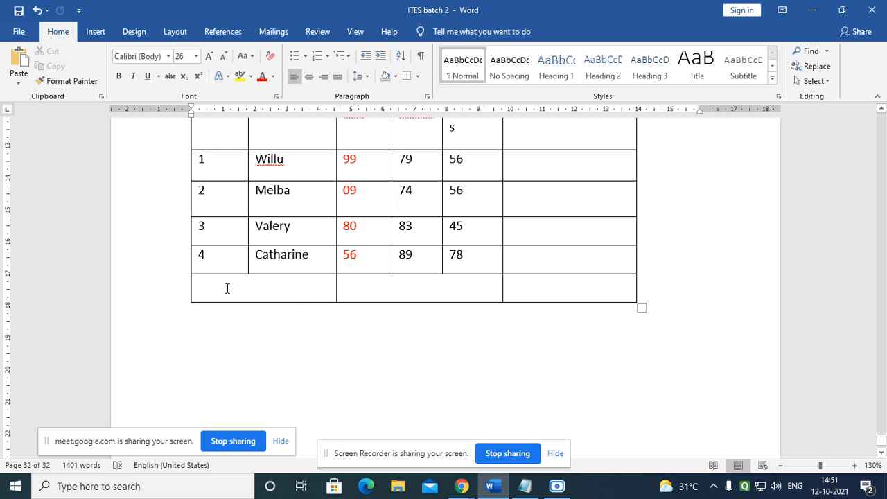
{"action": "left_click", "coordinate": [264, 289]}
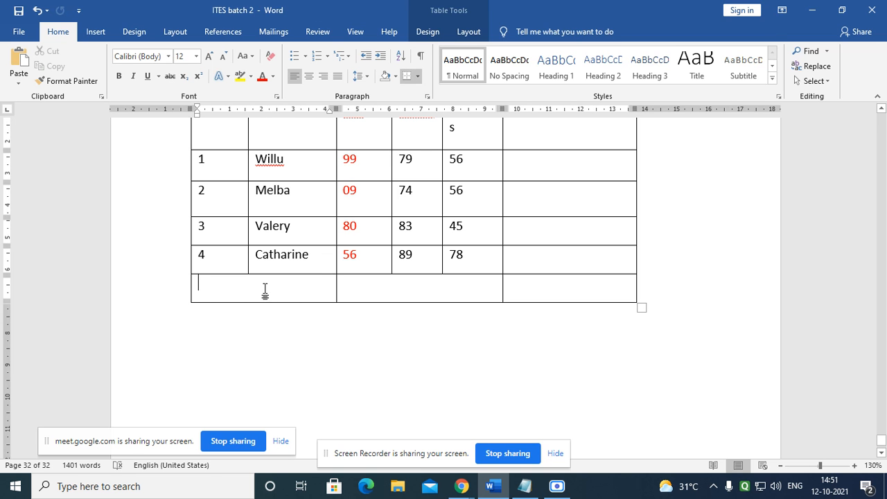
Step: Split the bottom-left merged cell into five narrow columns
{"action": "left_click", "coordinate": [467, 31]}
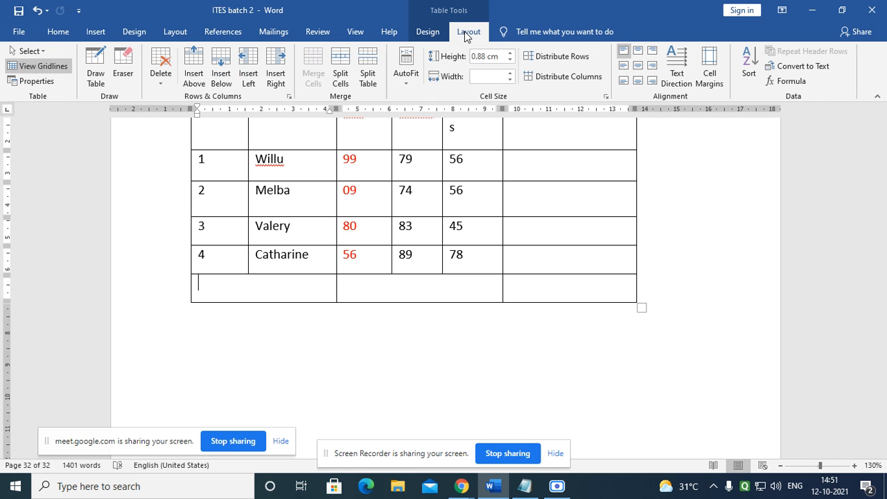
{"action": "left_click", "coordinate": [339, 64]}
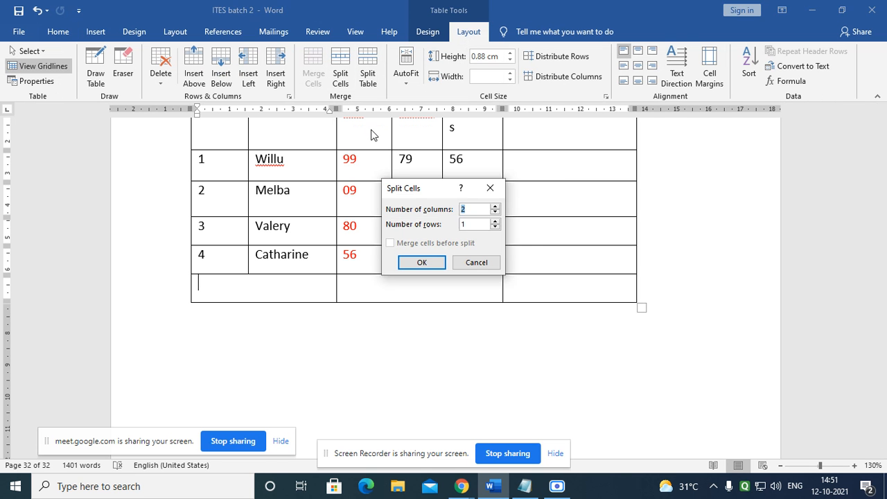
{"action": "left_click_drag", "start_coordinate": [430, 186], "coordinate": [453, 186]}
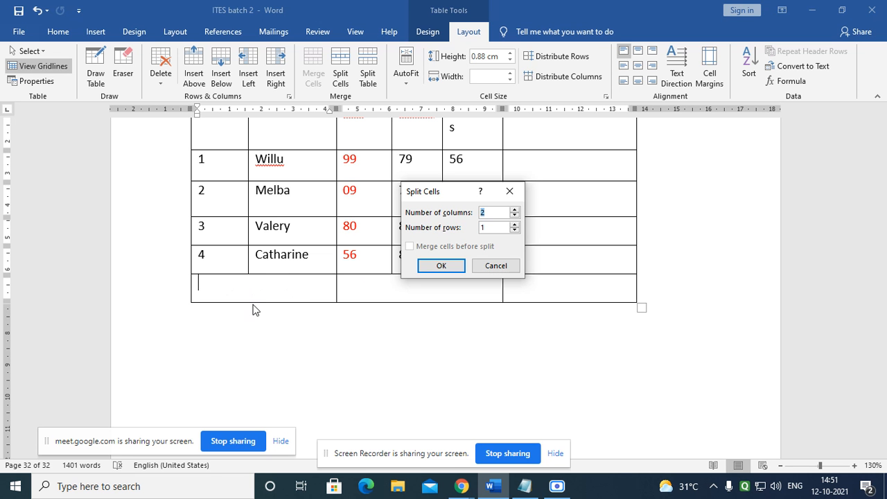
{"action": "left_click", "coordinate": [514, 209]}
{"action": "left_click", "coordinate": [444, 269]}
{"action": "scroll", "coordinate": [322, 352], "scroll_direction": "up", "scroll_amount": 2}
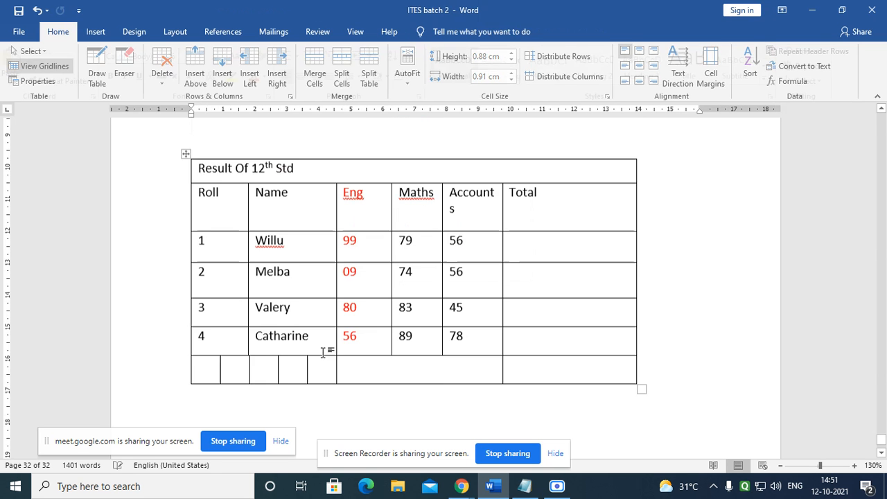
{"action": "scroll", "coordinate": [205, 375], "scroll_direction": "down", "scroll_amount": 2}
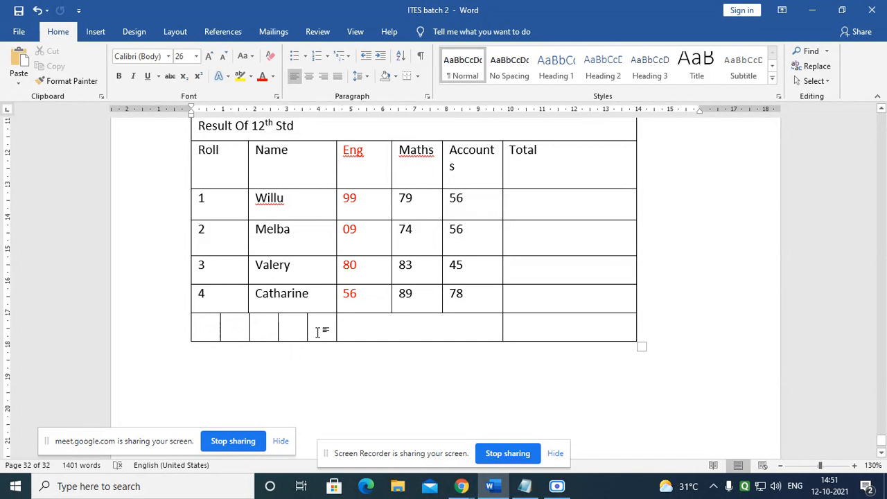
Step: Split the bottom-row Total cell into a grid of 3 columns by 3 rows
{"action": "left_click", "coordinate": [544, 330]}
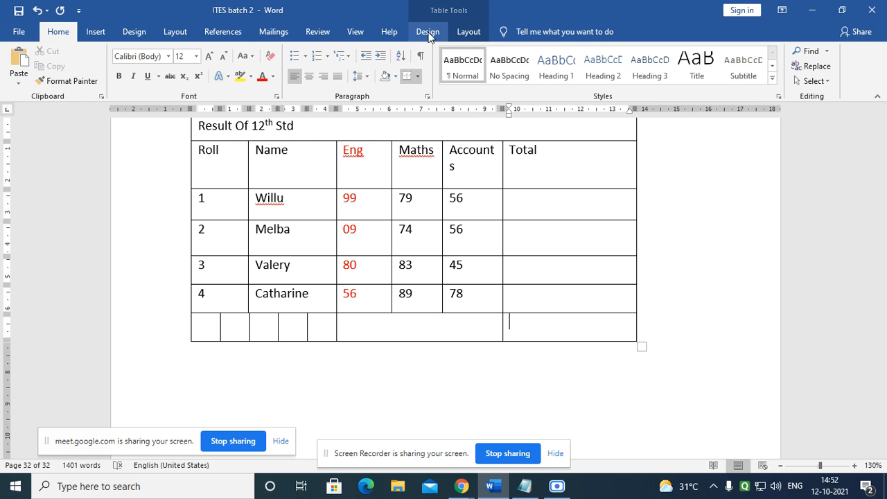
{"action": "left_click", "coordinate": [469, 32]}
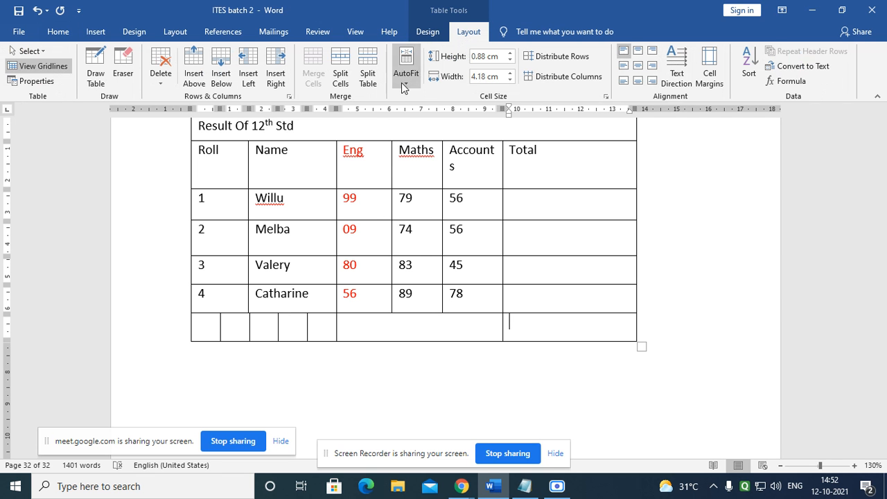
{"action": "left_click", "coordinate": [341, 74]}
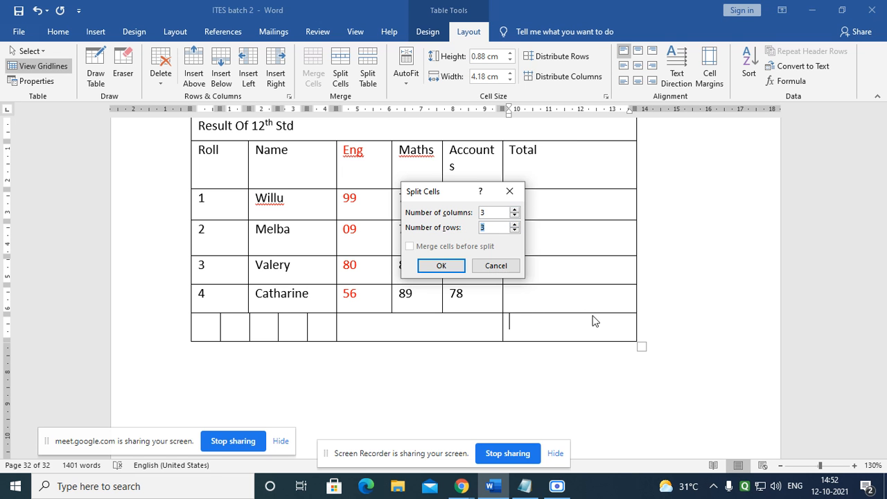
{"action": "left_click", "coordinate": [450, 268]}
{"action": "left_click", "coordinate": [702, 355]}
{"action": "scroll", "coordinate": [541, 341], "scroll_direction": "up", "scroll_amount": 2}
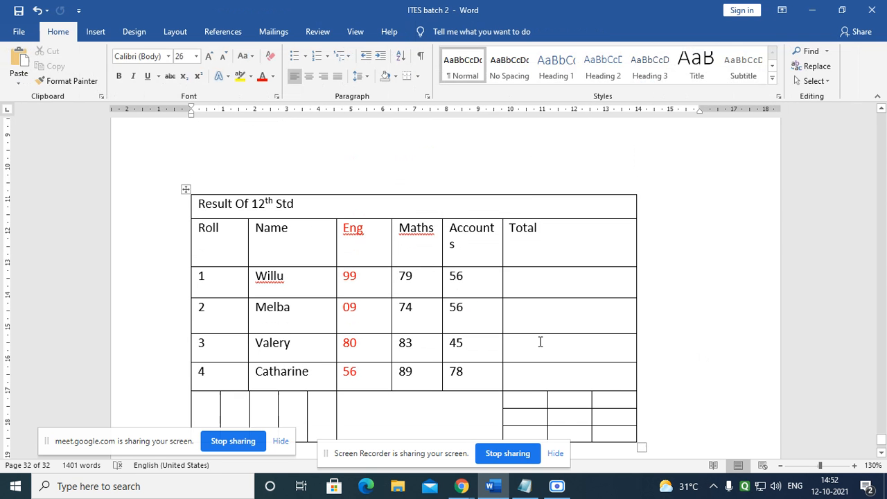
{"action": "scroll", "coordinate": [525, 376], "scroll_direction": "down", "scroll_amount": 3}
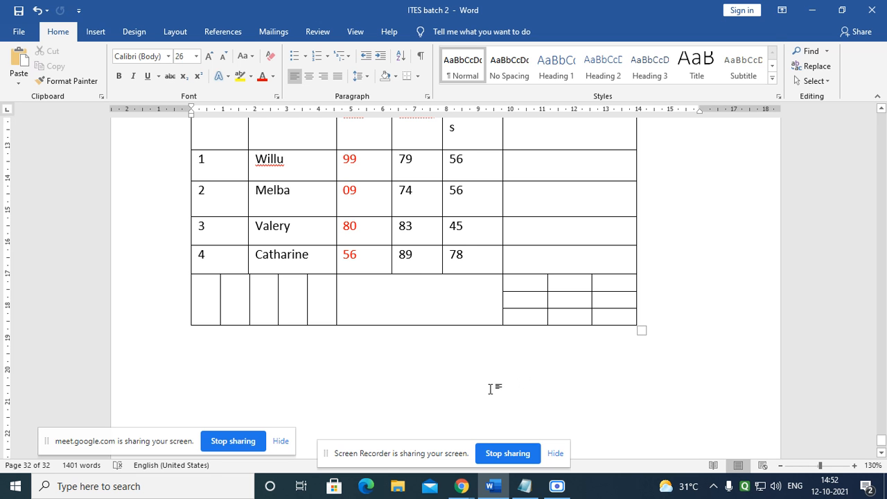
{"action": "scroll", "coordinate": [423, 388], "scroll_direction": "up", "scroll_amount": 3}
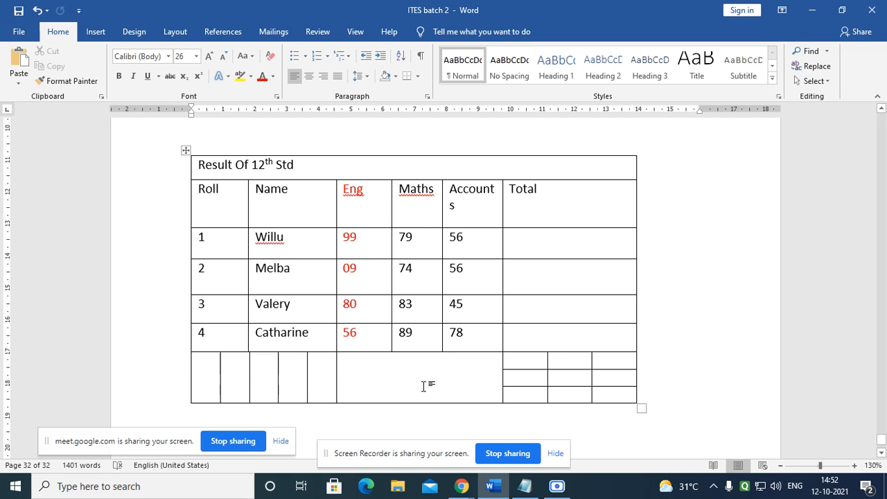
Step: Merge the six cells in the grid's right two columns into one cell
{"action": "mouse_move", "coordinate": [582, 363]}
{"action": "left_mouse_down"}
{"action": "mouse_move", "coordinate": [620, 367]}
{"action": "mouse_move", "coordinate": [618, 398]}
{"action": "left_mouse_up"}
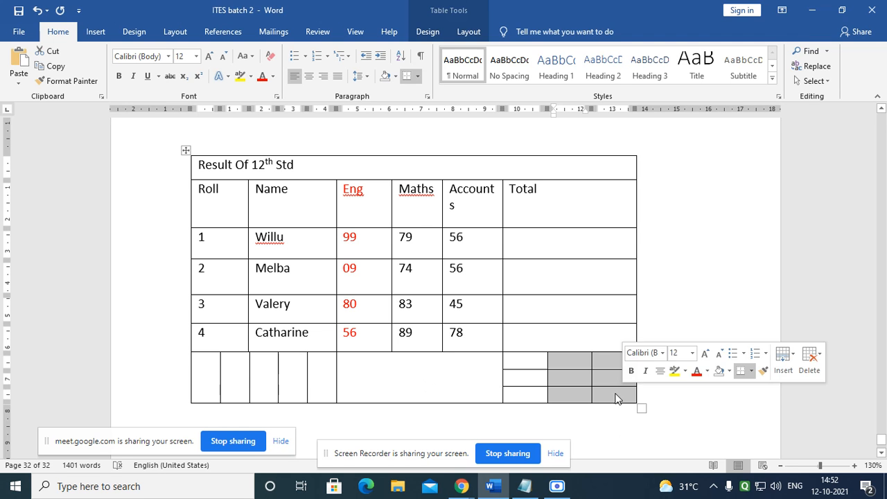
{"action": "left_click", "coordinate": [469, 31]}
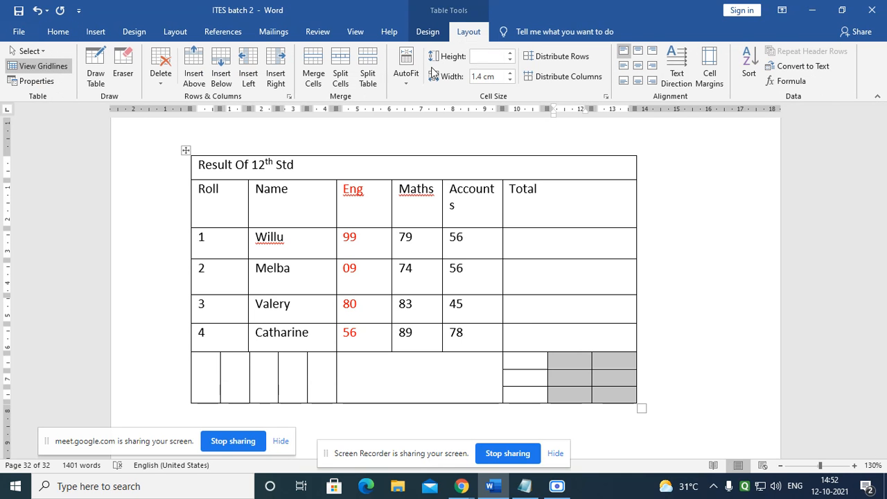
{"action": "left_click", "coordinate": [320, 65]}
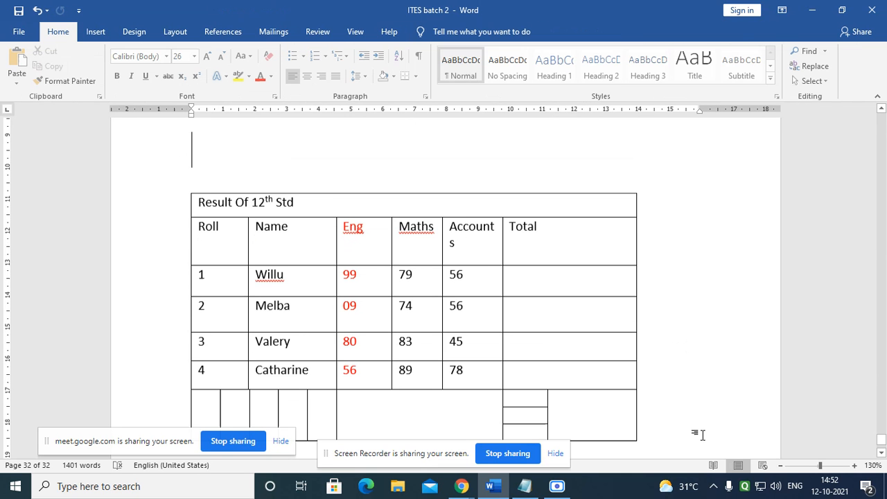
{"action": "scroll", "coordinate": [579, 405], "scroll_direction": "down", "scroll_amount": 1}
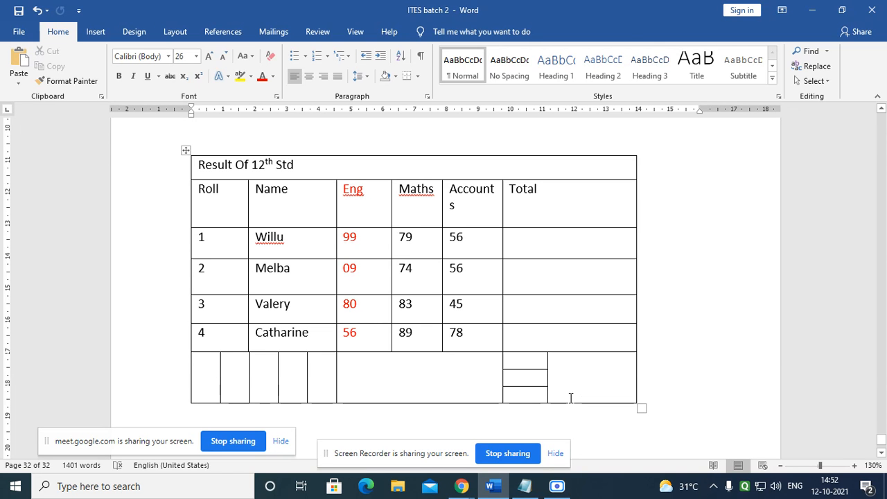
{"action": "scroll", "coordinate": [569, 395], "scroll_direction": "down", "scroll_amount": 1}
{"action": "scroll", "coordinate": [558, 385], "scroll_direction": "down", "scroll_amount": 4, "text": "ctrl"}
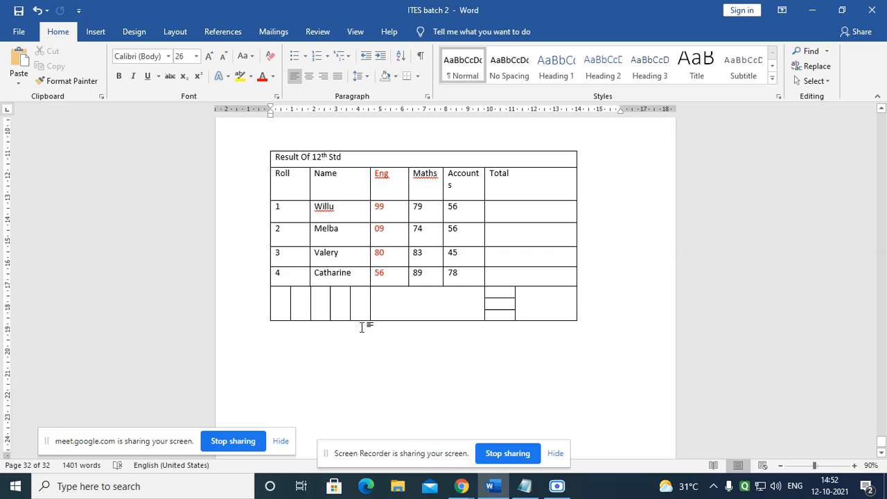
Step: Split the table just above the roll 3 row
{"action": "left_click", "coordinate": [302, 258]}
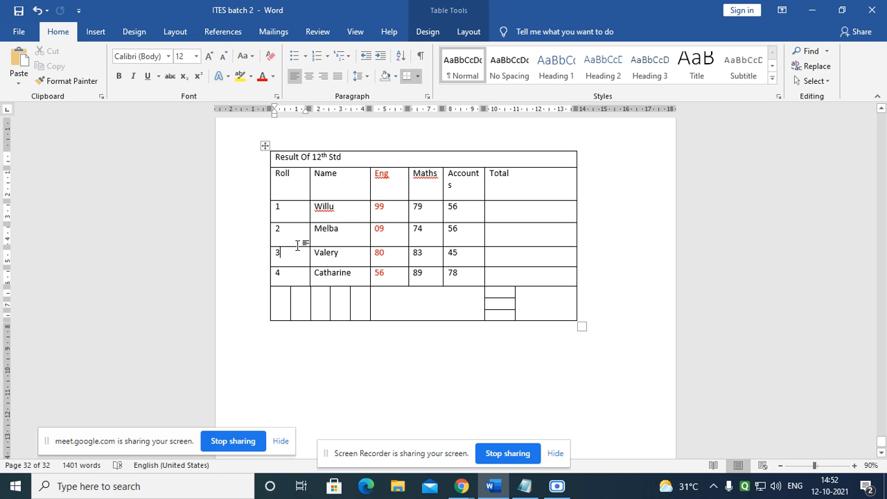
{"action": "left_click_drag", "start_coordinate": [278, 233], "coordinate": [343, 234]}
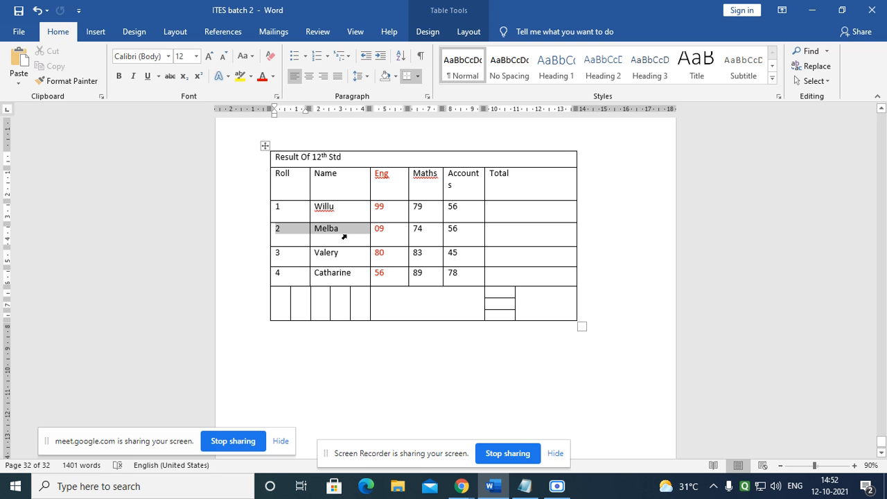
{"action": "left_click", "coordinate": [289, 260]}
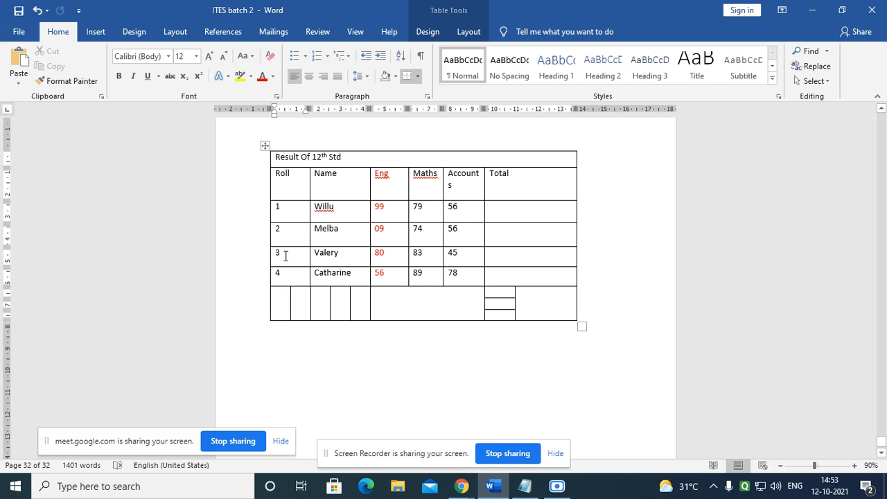
{"action": "left_click", "coordinate": [468, 32]}
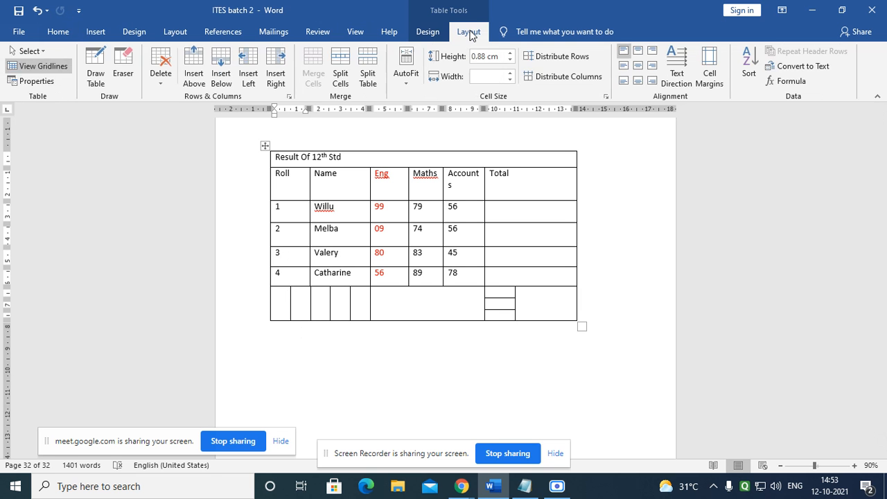
{"action": "left_click", "coordinate": [368, 72]}
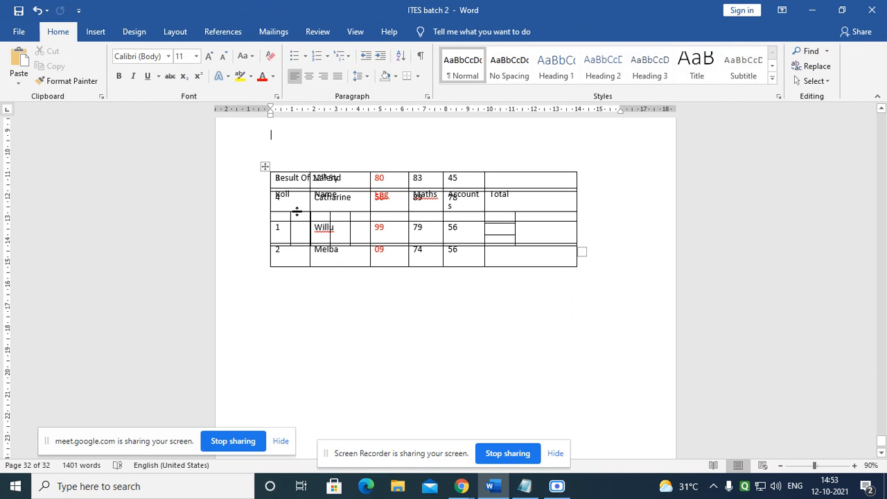
Step: Move the split-off lower table up to sit just below the first table
{"action": "left_click_drag", "start_coordinate": [265, 167], "coordinate": [260, 325]}
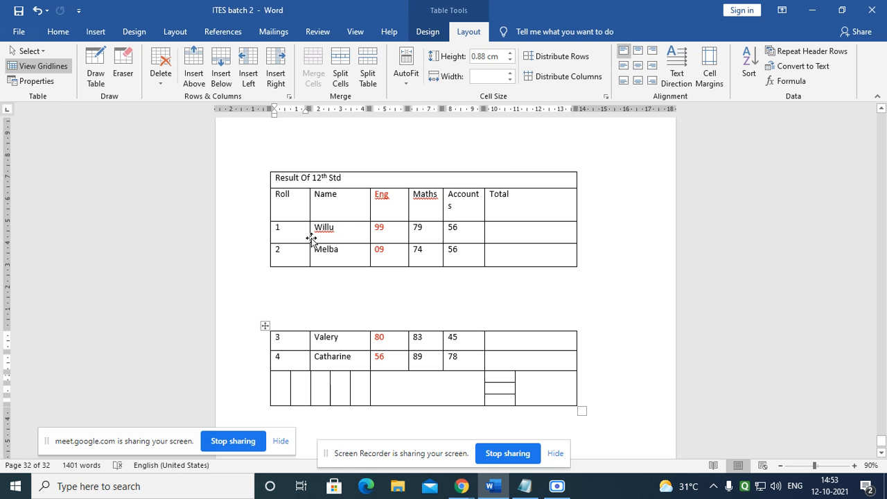
{"action": "scroll", "coordinate": [305, 264], "scroll_direction": "down", "scroll_amount": 2}
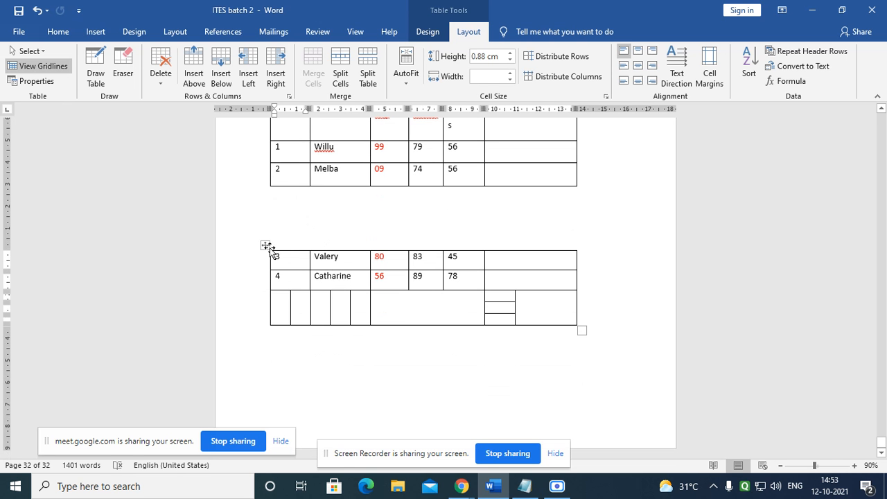
{"action": "left_click_drag", "start_coordinate": [265, 245], "coordinate": [262, 285]}
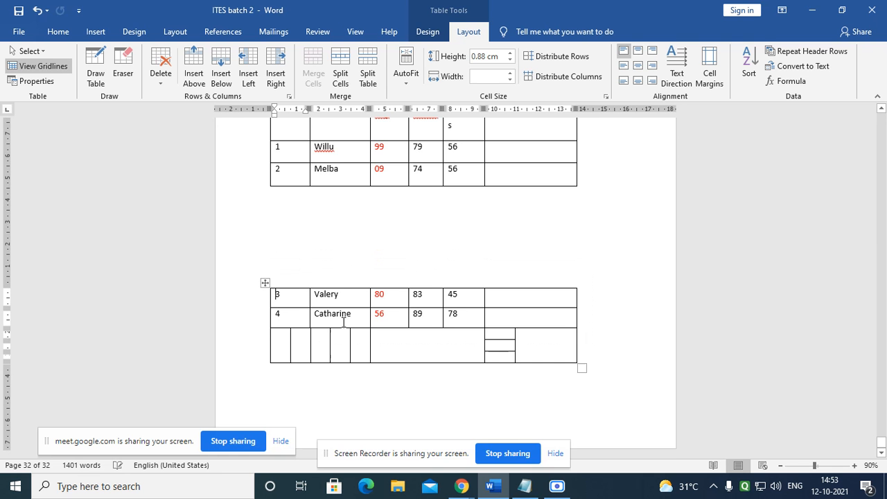
{"action": "scroll", "coordinate": [344, 322], "scroll_direction": "up", "scroll_amount": 1}
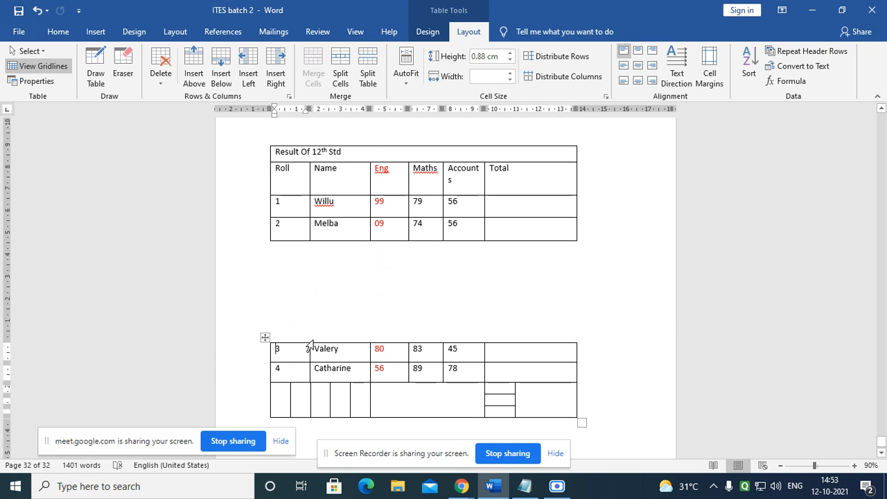
{"action": "left_click_drag", "start_coordinate": [265, 337], "coordinate": [270, 271]}
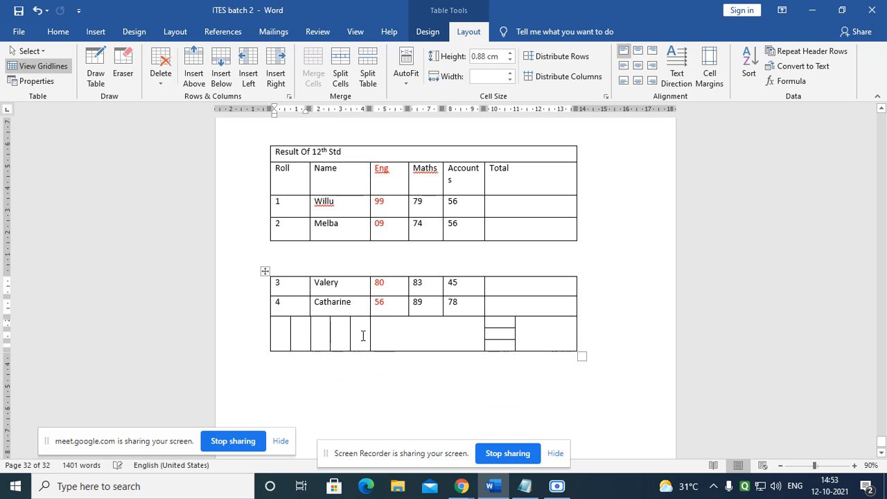
{"action": "left_click", "coordinate": [354, 340]}
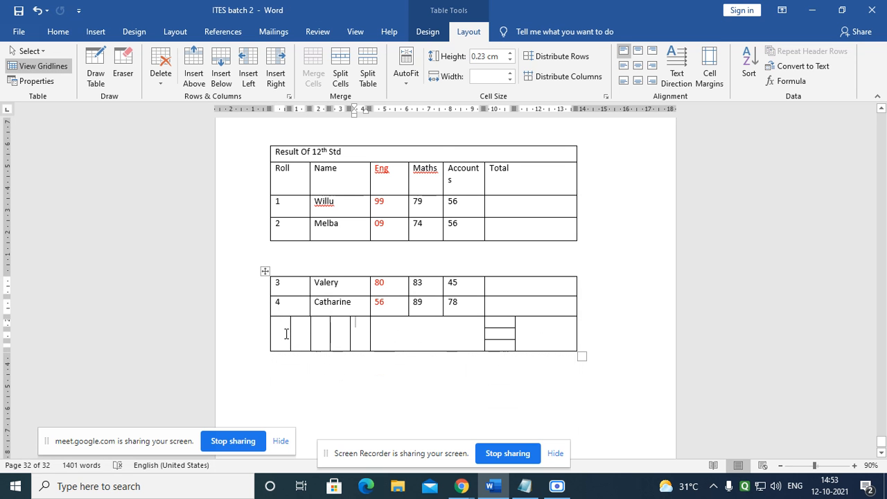
{"action": "scroll", "coordinate": [277, 337], "scroll_direction": "down", "scroll_amount": 1}
{"action": "left_click", "coordinate": [285, 307]}
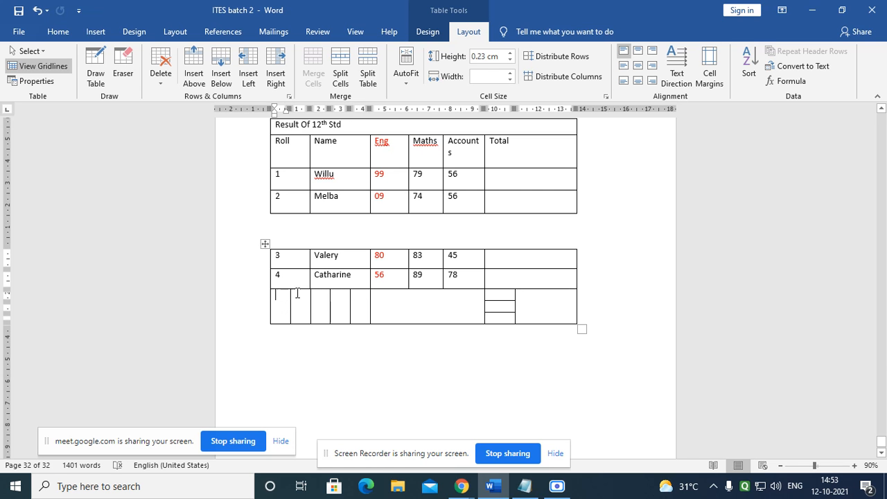
Step: Split the empty bottom row off as a third table and drag it further down the page
{"action": "left_click", "coordinate": [370, 70]}
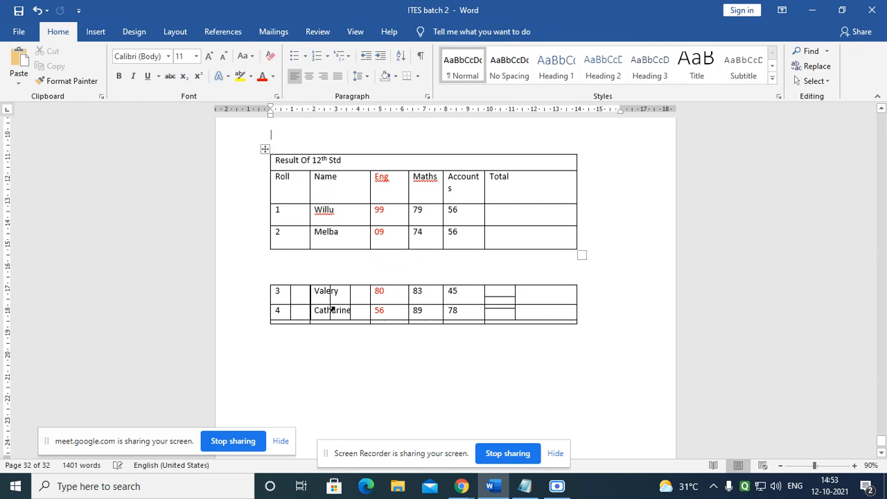
{"action": "left_click_drag", "start_coordinate": [265, 280], "coordinate": [269, 396]}
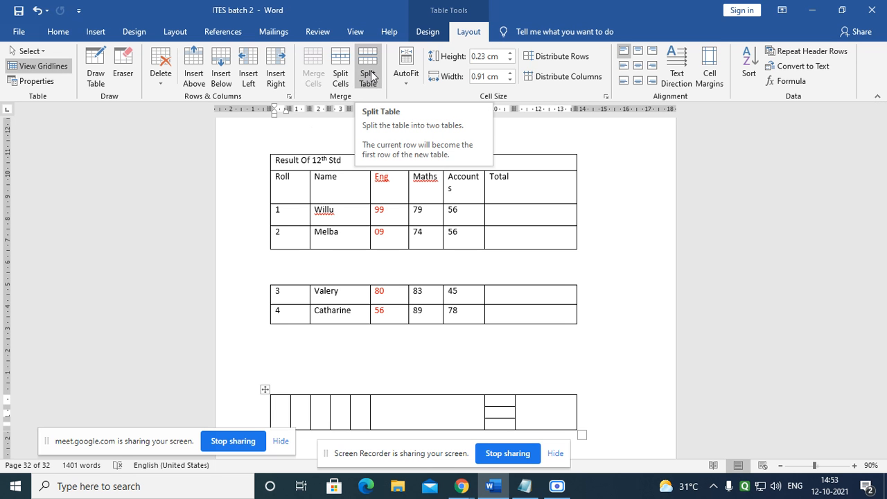
{"action": "left_click", "coordinate": [160, 84]}
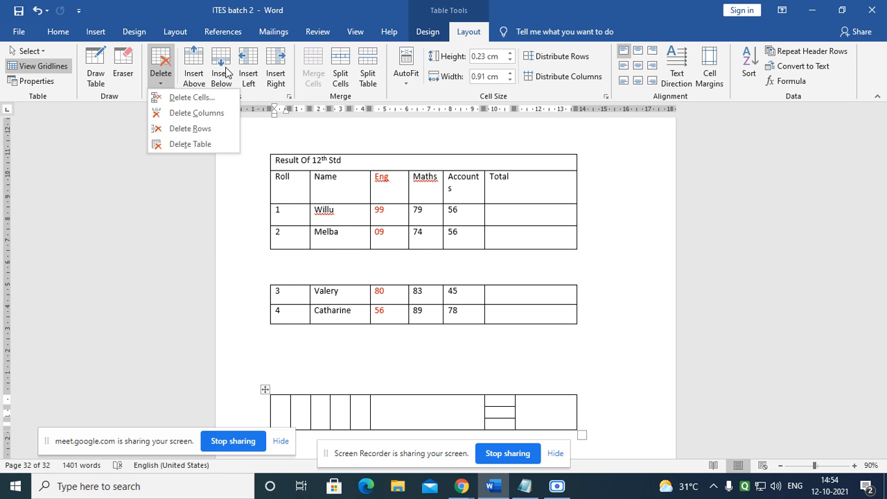
{"action": "left_click", "coordinate": [161, 70]}
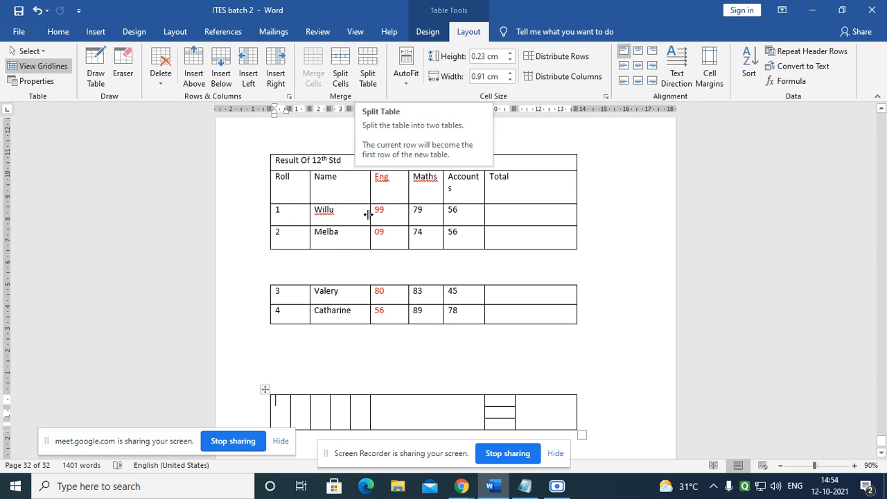
{"action": "scroll", "coordinate": [365, 206], "scroll_direction": "up", "scroll_amount": 2}
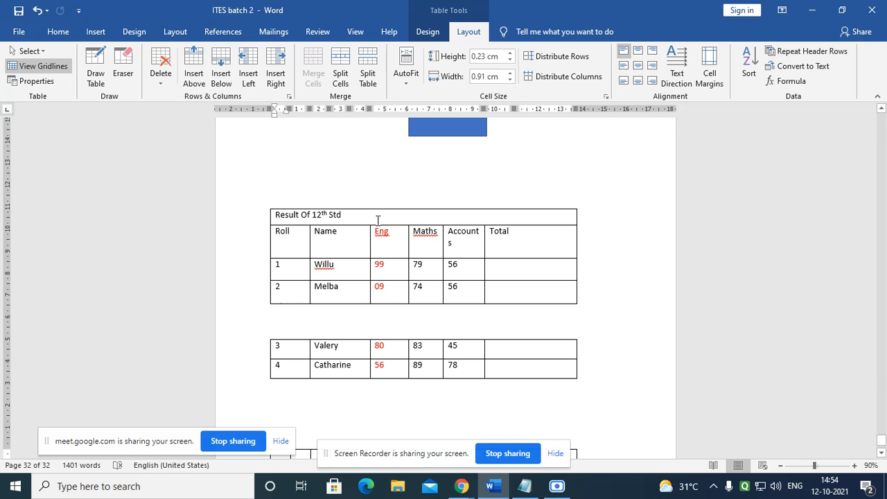
{"action": "left_click", "coordinate": [377, 220]}
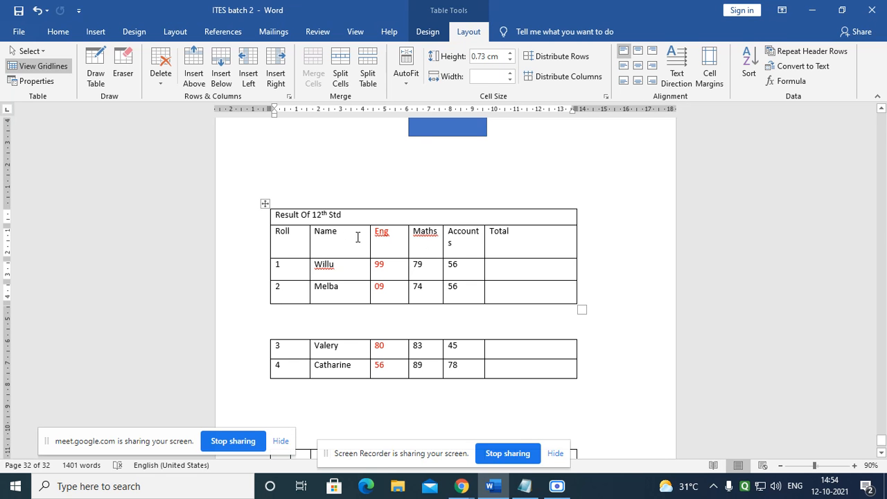
Step: Give the Result Of 12th Std table a blue Grid Table style, replacing the green one tried first
{"action": "left_click", "coordinate": [432, 34]}
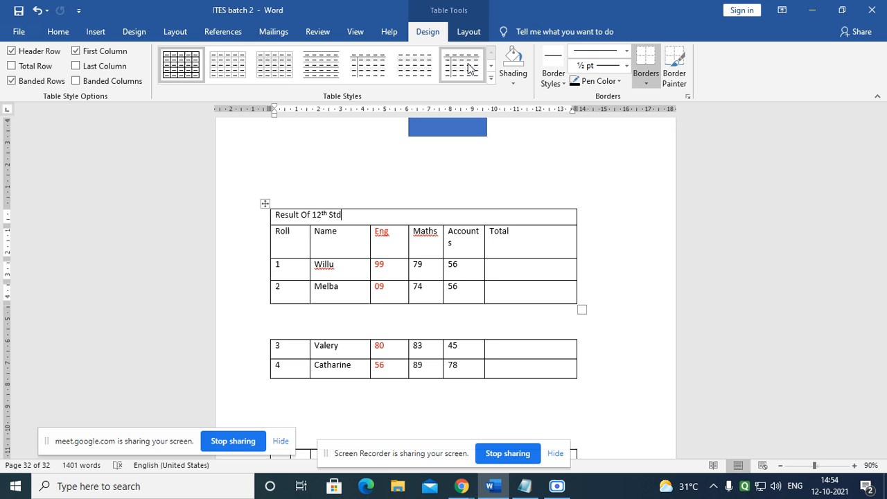
{"action": "left_click", "coordinate": [490, 79]}
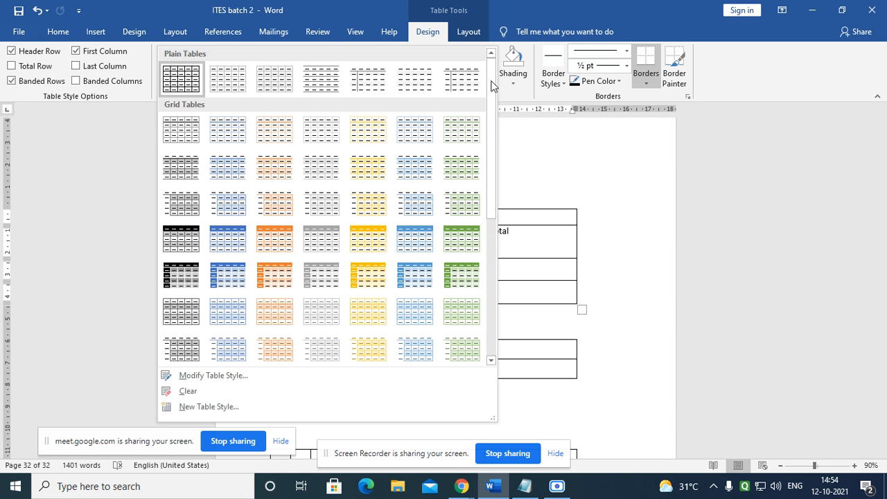
{"action": "left_click", "coordinate": [449, 247]}
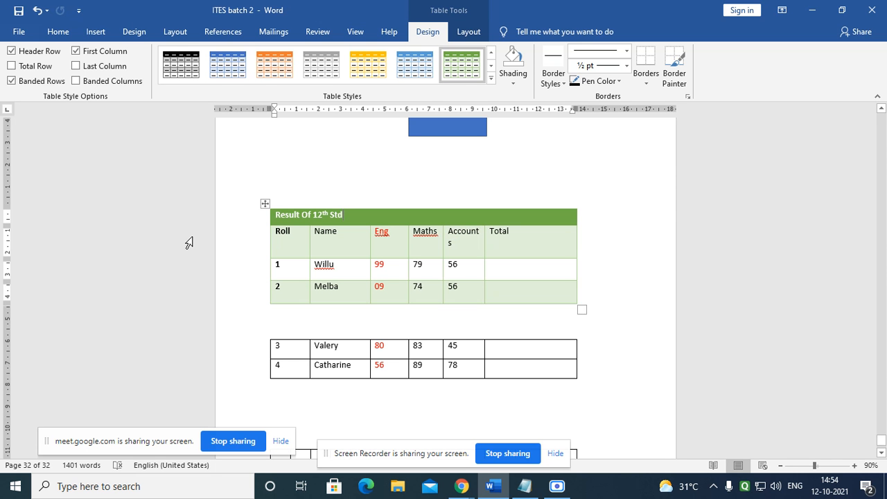
{"action": "left_click", "coordinate": [352, 233]}
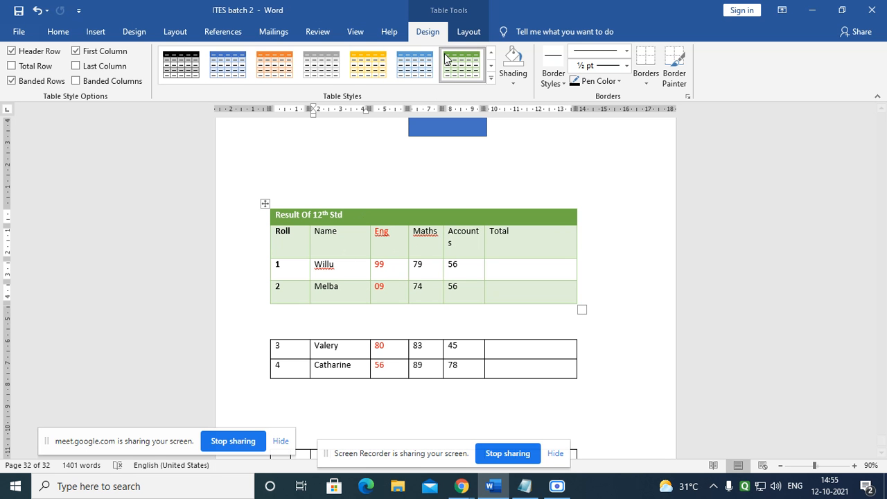
{"action": "left_click", "coordinate": [493, 80]}
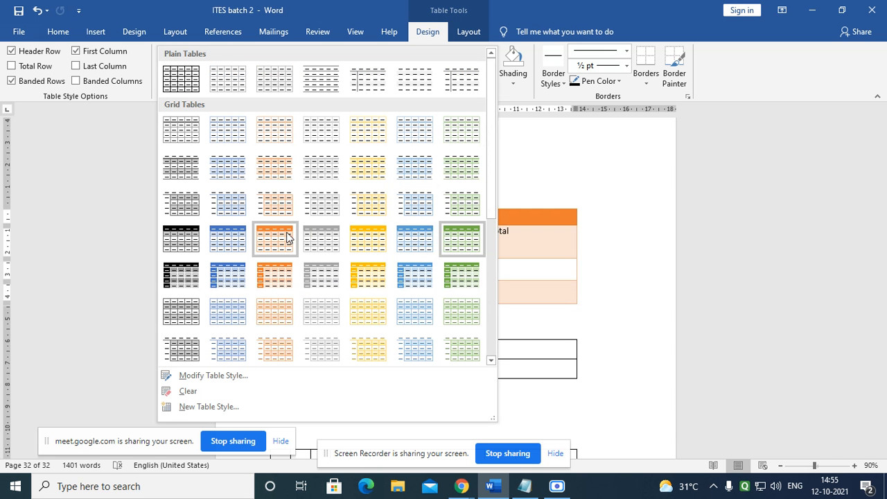
{"action": "left_click", "coordinate": [228, 277]}
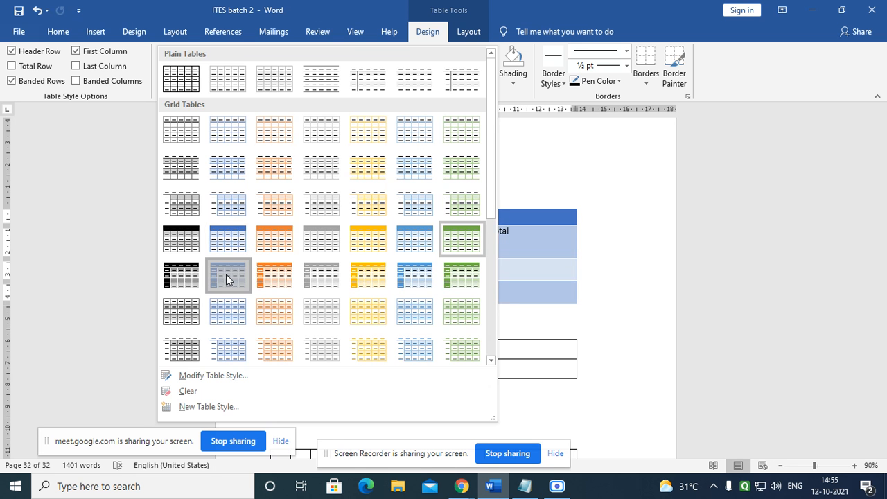
{"action": "scroll", "coordinate": [600, 280], "scroll_direction": "down", "scroll_amount": 1}
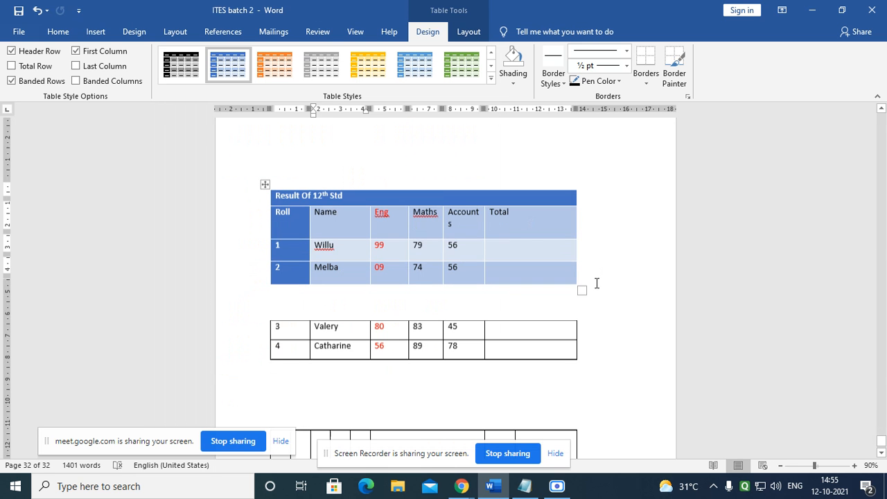
{"action": "scroll", "coordinate": [445, 368], "scroll_direction": "down", "scroll_amount": 2}
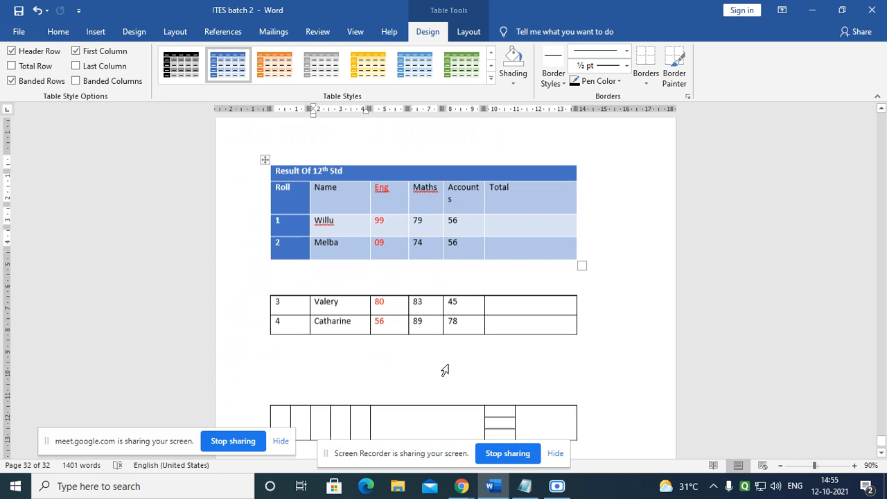
Step: Apply the List Table 7 Colorful - Accent 5 style to the Valery/Catharine table
{"action": "left_click", "coordinate": [362, 267]}
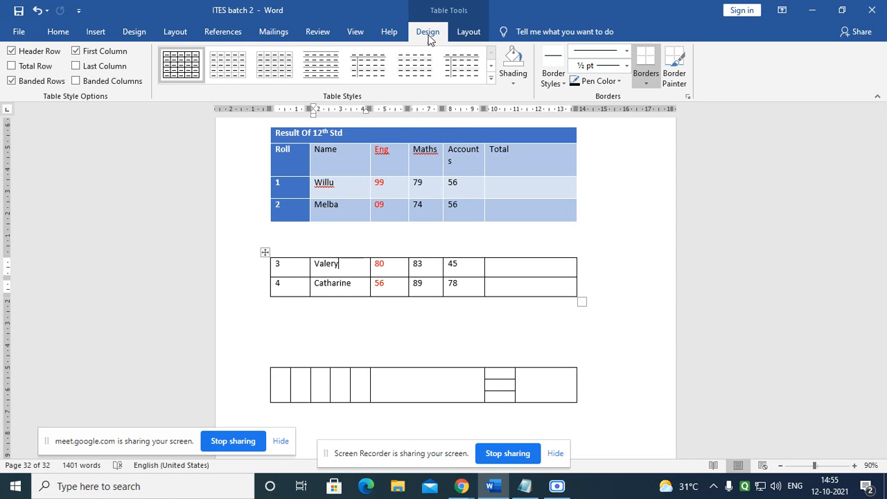
{"action": "left_click", "coordinate": [491, 81]}
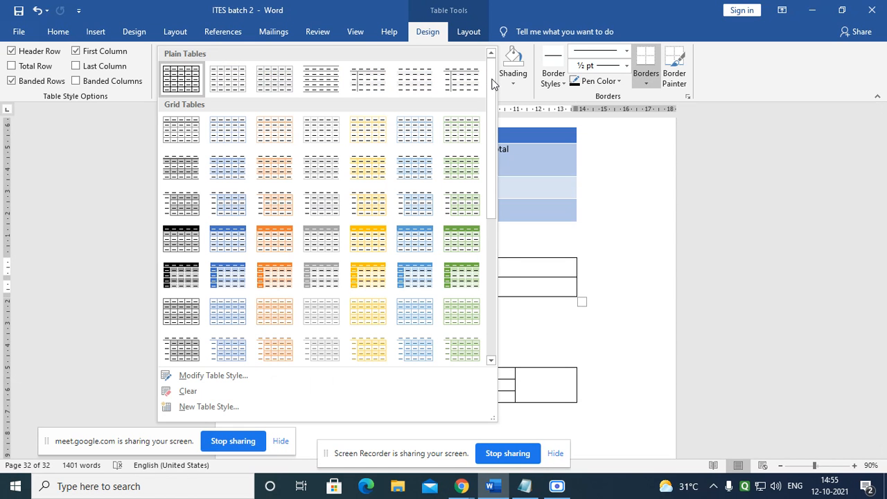
{"action": "scroll", "coordinate": [237, 281], "scroll_direction": "down", "scroll_amount": 3}
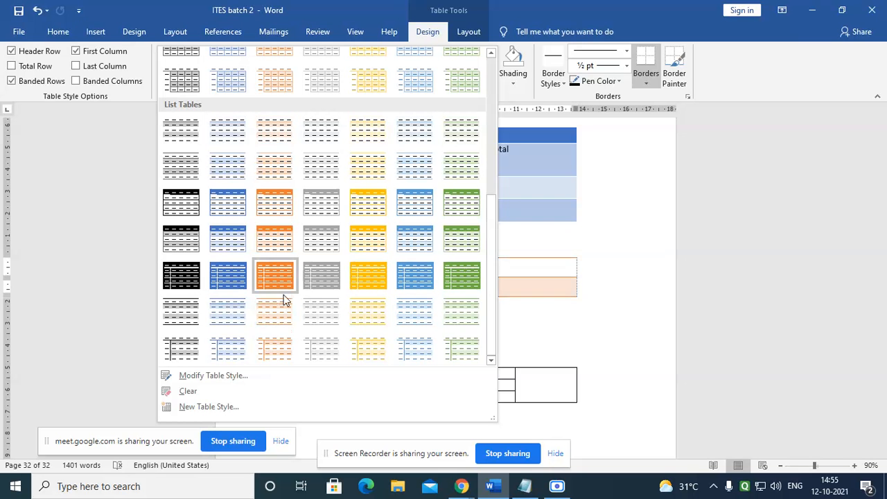
{"action": "left_click", "coordinate": [420, 352]}
{"action": "left_click", "coordinate": [615, 332]}
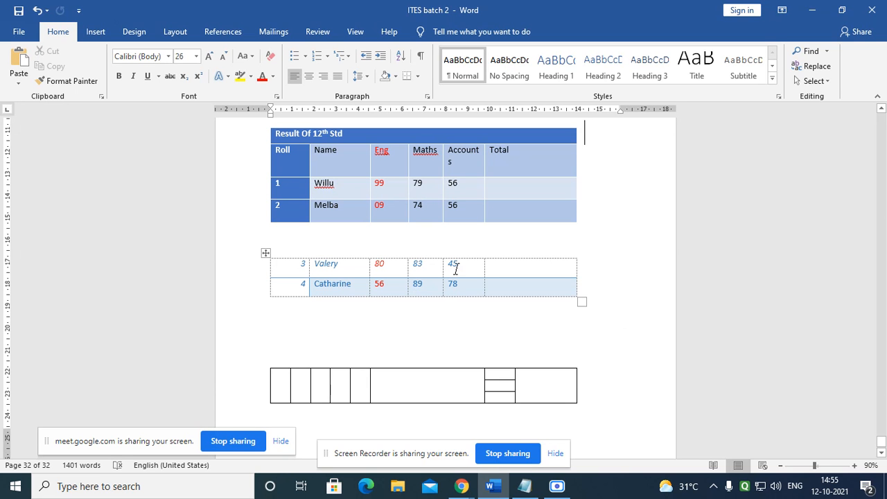
{"action": "scroll", "coordinate": [437, 262], "scroll_direction": "up", "scroll_amount": 2}
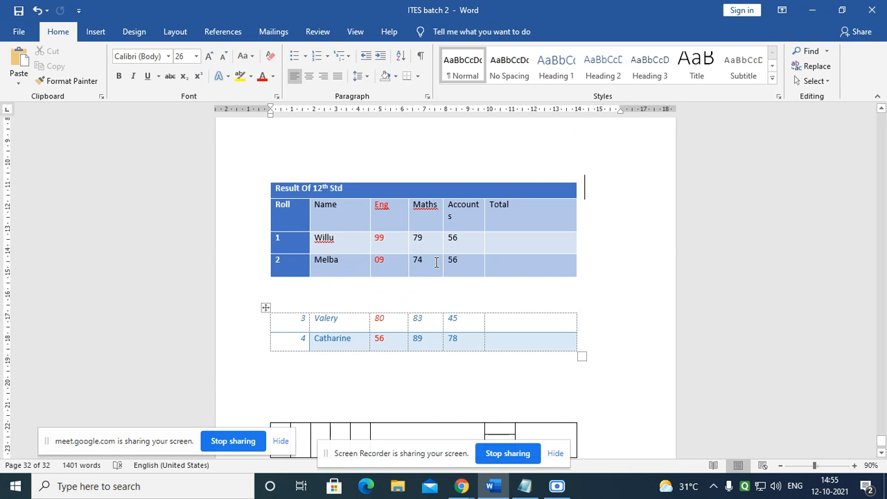
{"action": "left_click", "coordinate": [406, 243]}
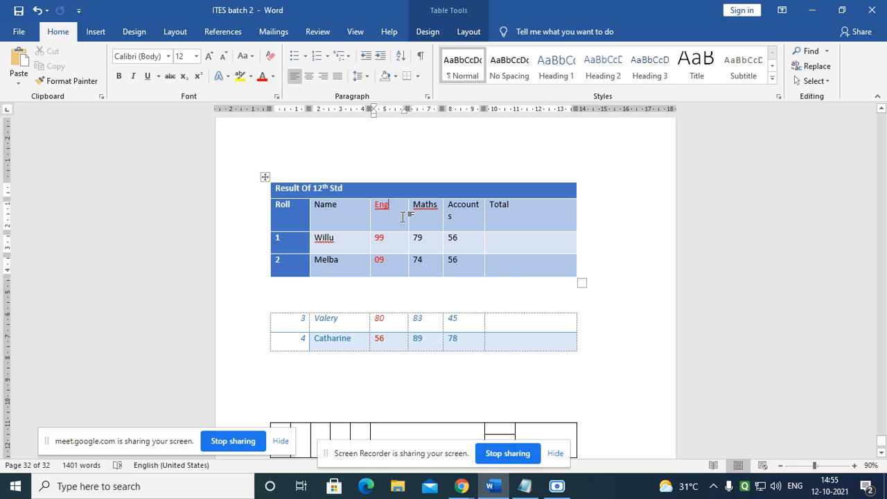
Step: Bring up the Table Tools Layout options for the Result Of 12th Std table
{"action": "left_click", "coordinate": [430, 32]}
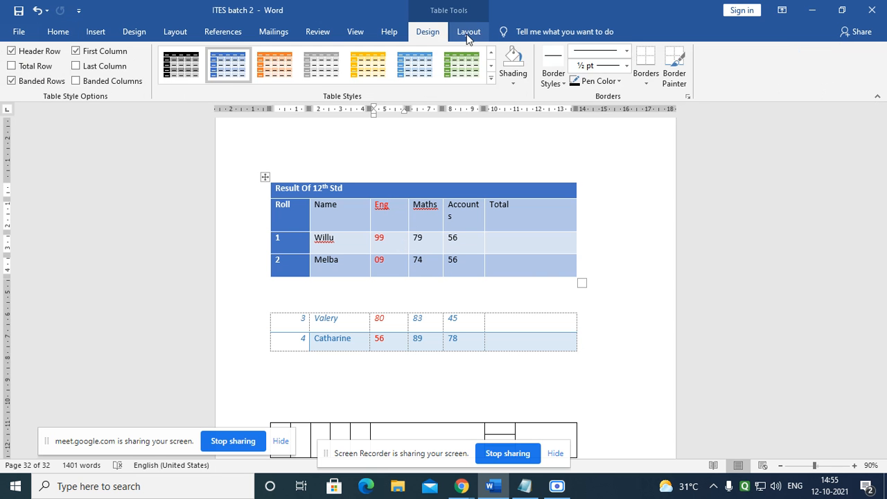
{"action": "left_click", "coordinate": [428, 35]}
{"action": "left_click", "coordinate": [469, 32]}
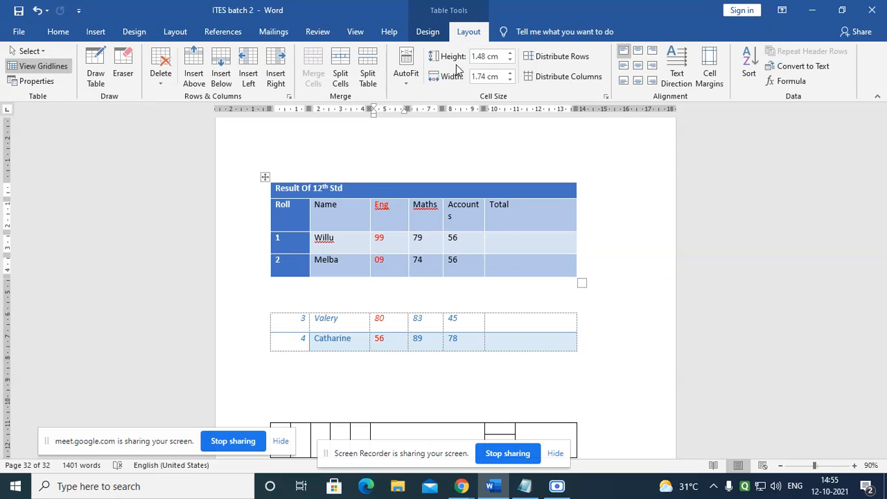